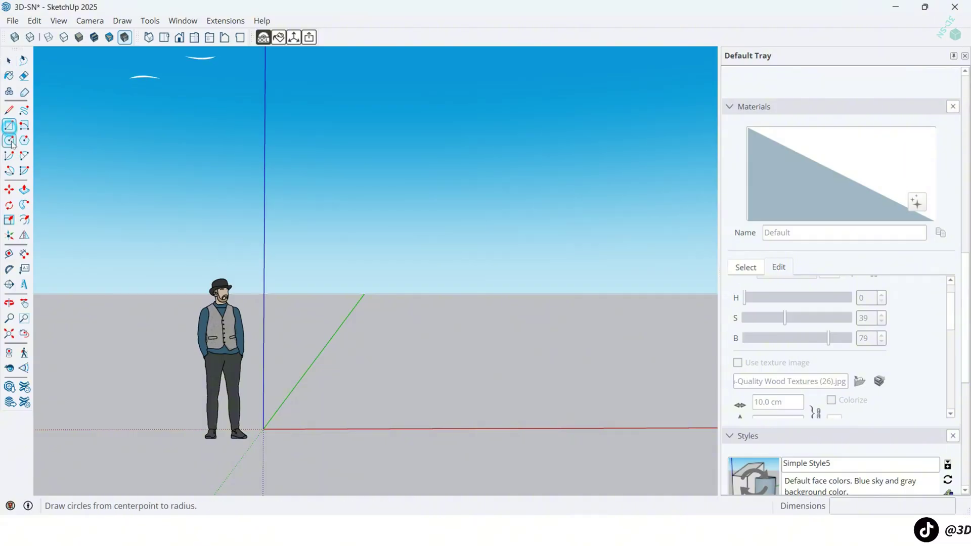
# Draw an upright 170 by 270 cm rectangle starting at the origin
pyautogui.click(263, 429)
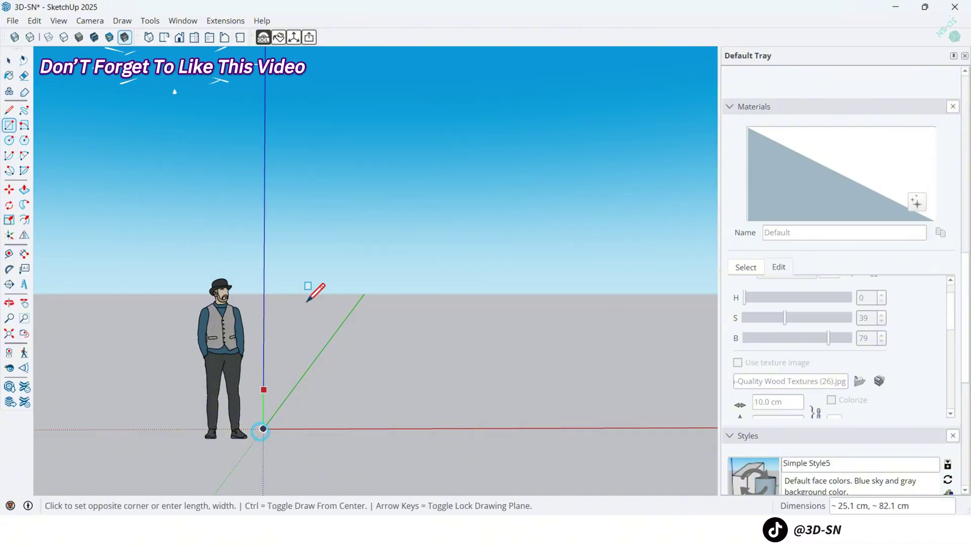
pyautogui.write('1')
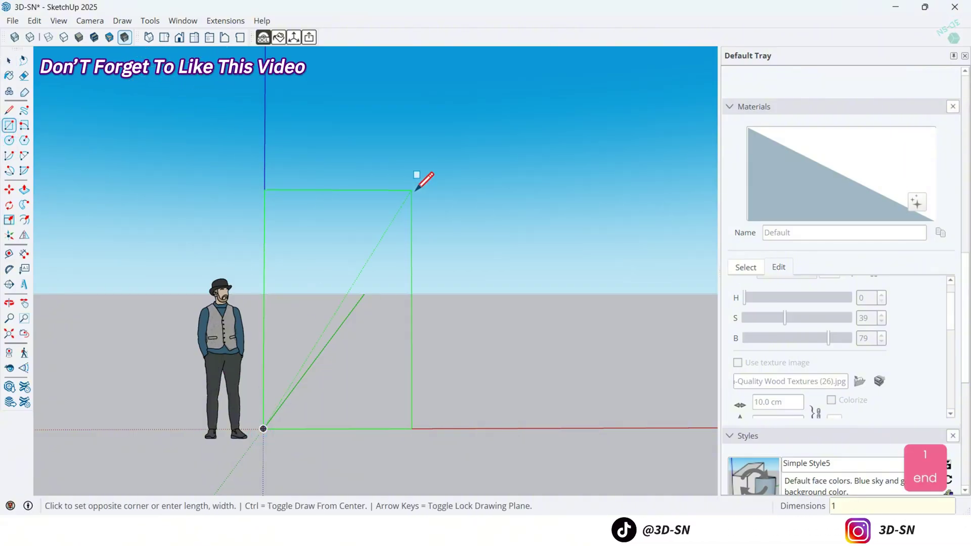
pyautogui.write('70,2')
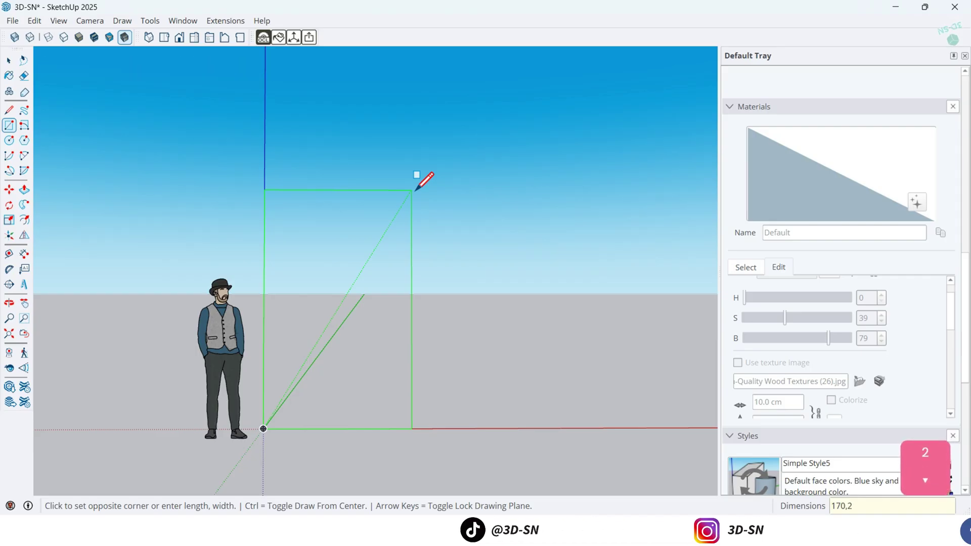
pyautogui.write('70')
pyautogui.press('Return')
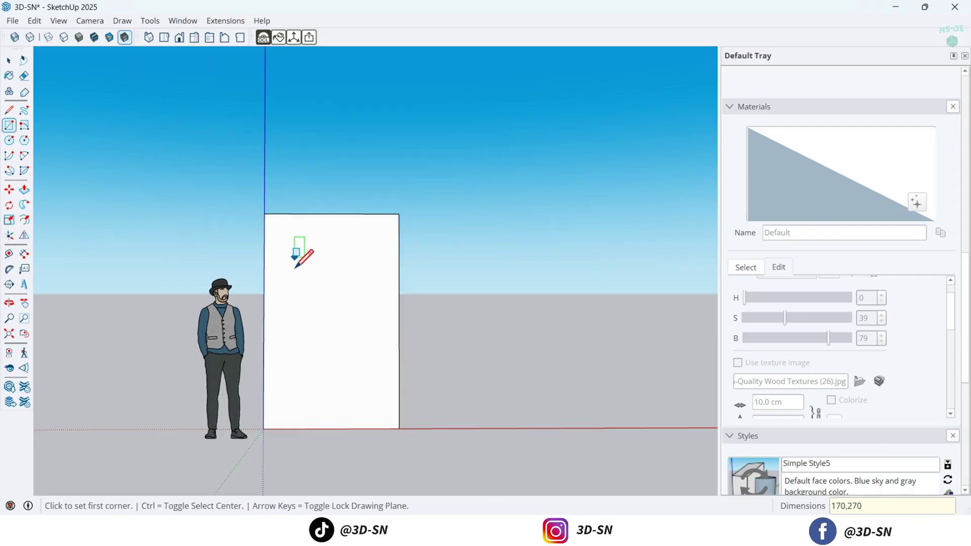
# Extrude the rectangle's face 5 cm into a thin upright panel with Push/Pull
pyautogui.scroll(2, 299, 293)
pyautogui.moveTo(298, 293); pyautogui.dragTo(177, 404, button='middle')
pyautogui.scroll(2, 333, 245)
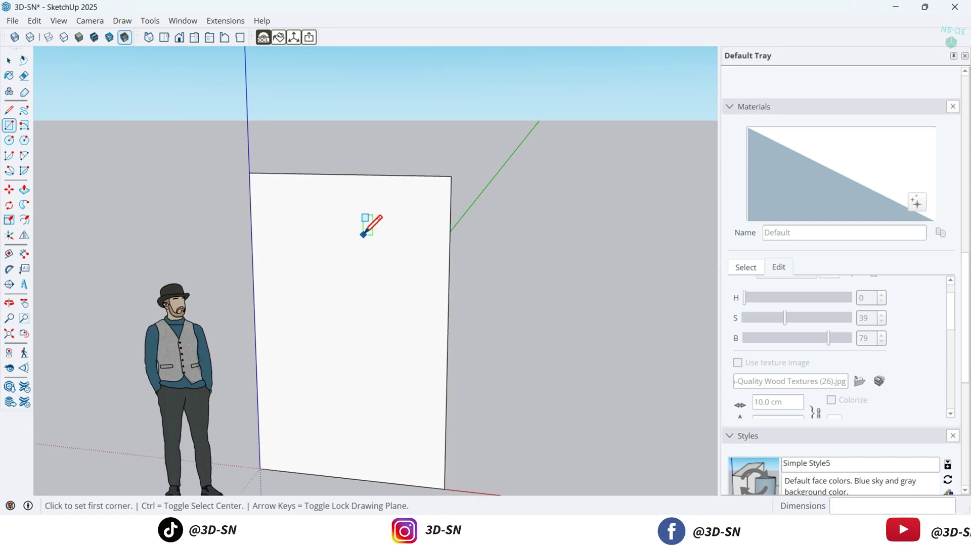
pyautogui.moveTo(365, 226); pyautogui.dragTo(237, 283, button='middle')
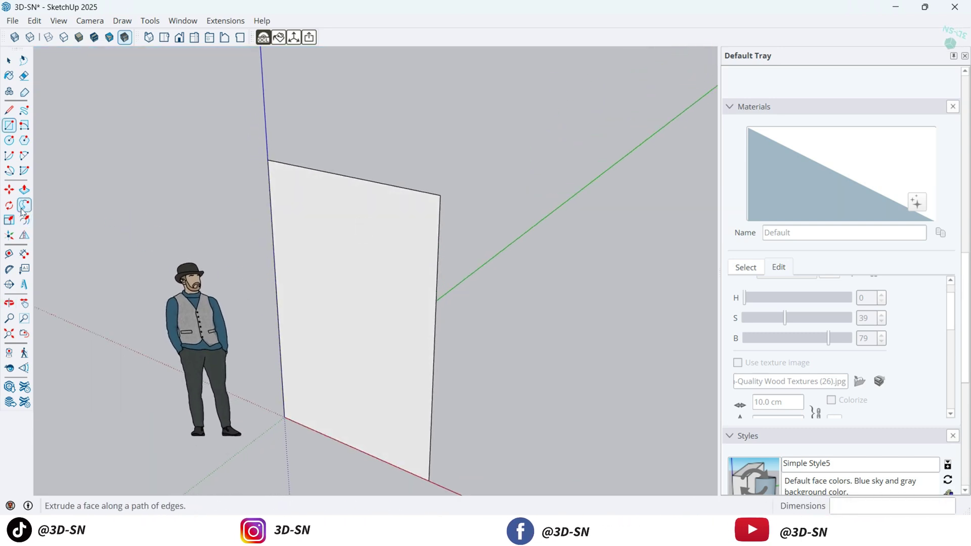
pyautogui.click(24, 189)
pyautogui.click(313, 278)
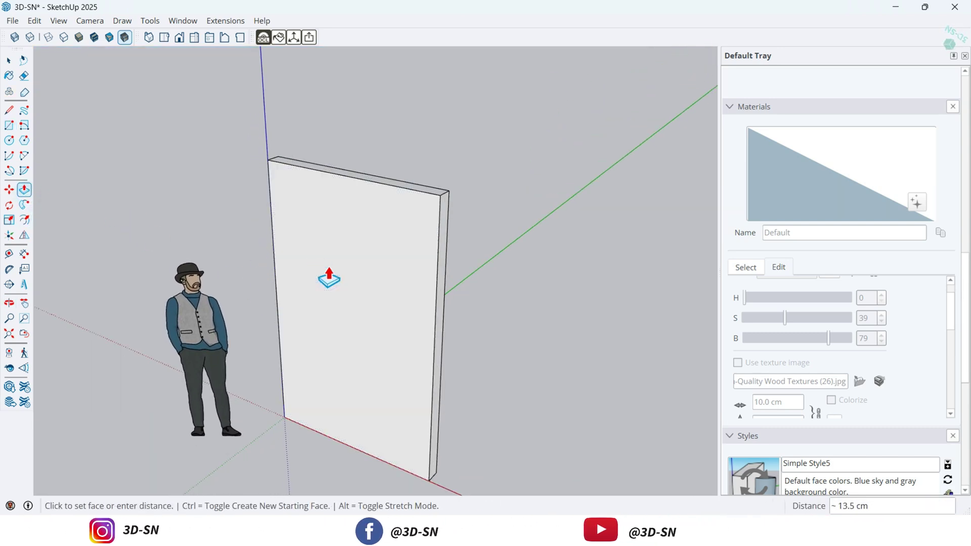
pyautogui.write('5')
pyautogui.press('Return')
pyautogui.middleClick(326, 268)
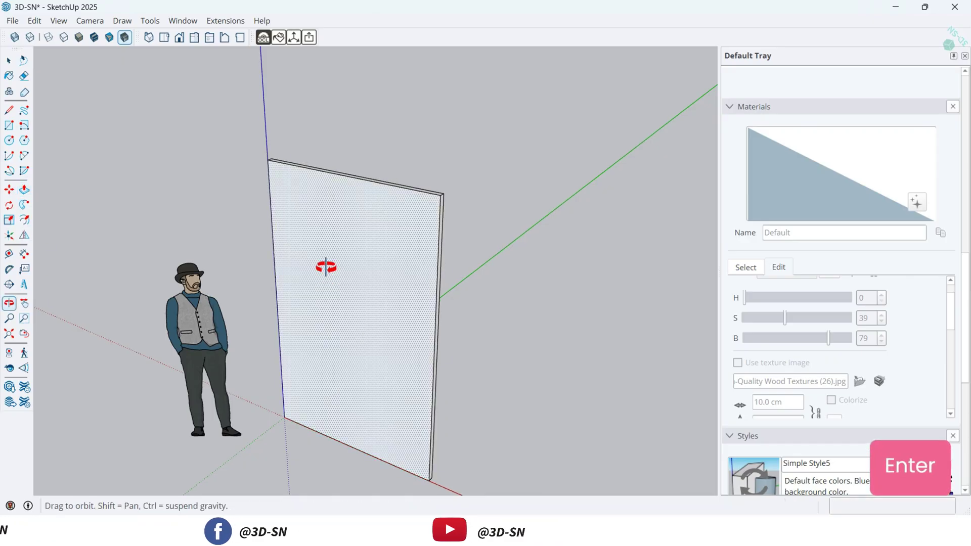
# Make the entire panel a group and delete the scale figure
pyautogui.press('space')
pyautogui.tripleClick(362, 275)
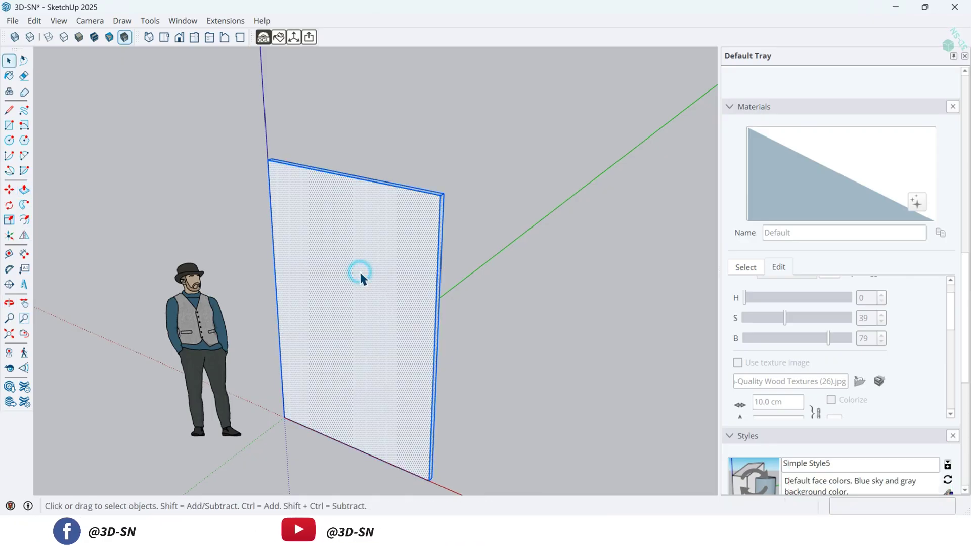
pyautogui.rightClick(360, 273)
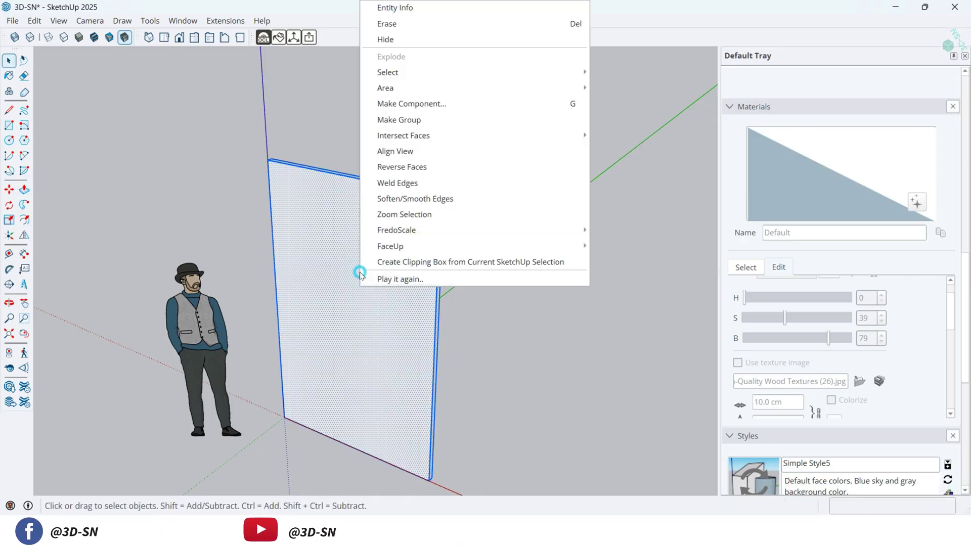
pyautogui.click(423, 122)
pyautogui.click(209, 311)
pyautogui.press('Delete')
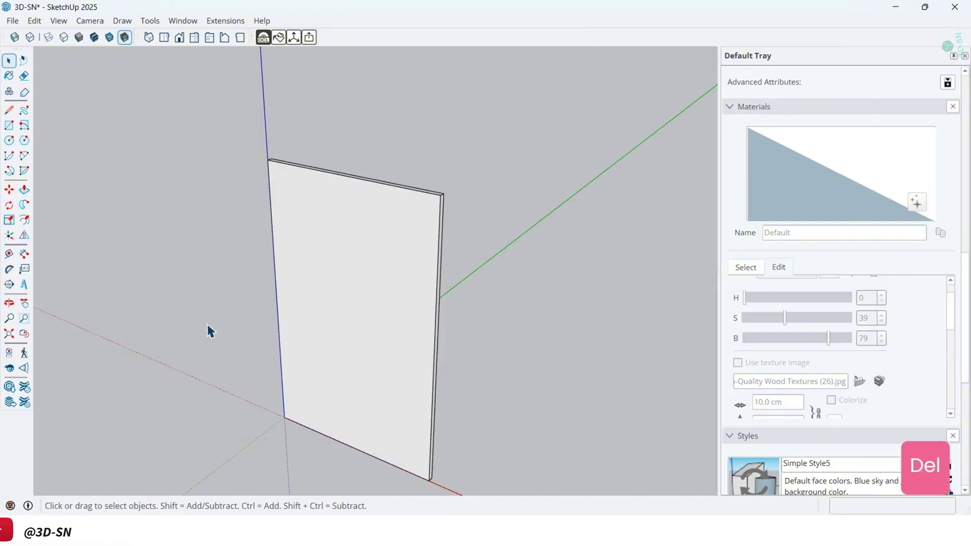
# Draw a horizontal 3 by 2 cm rectangle from the panel's top front corner, opposite the origin side, projecting in front of the panel
pyautogui.scroll(3, 362, 183)
pyautogui.moveTo(424, 192); pyautogui.dragTo(614, 282, button='middle')
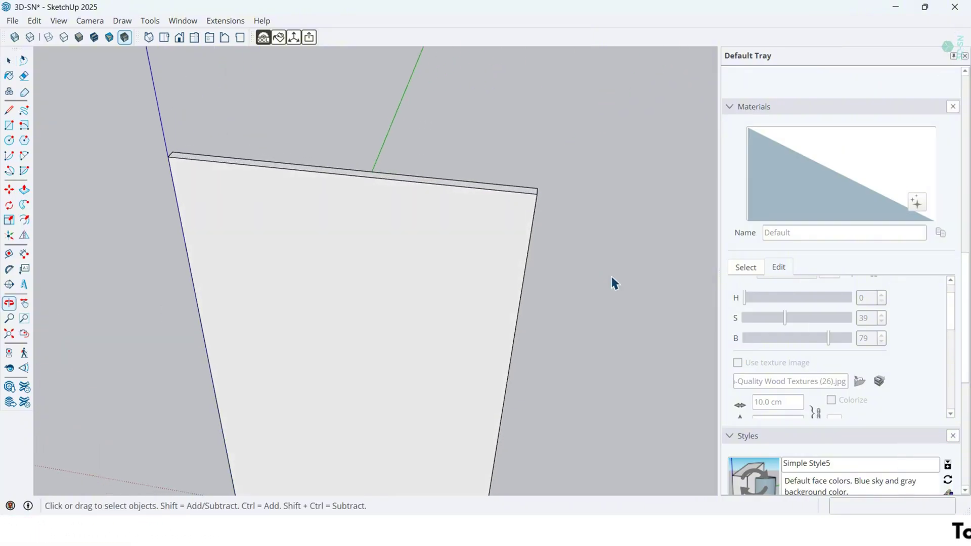
pyautogui.scroll(5, 542, 204)
pyautogui.moveTo(531, 347); pyautogui.dragTo(519, 405, button='middle')
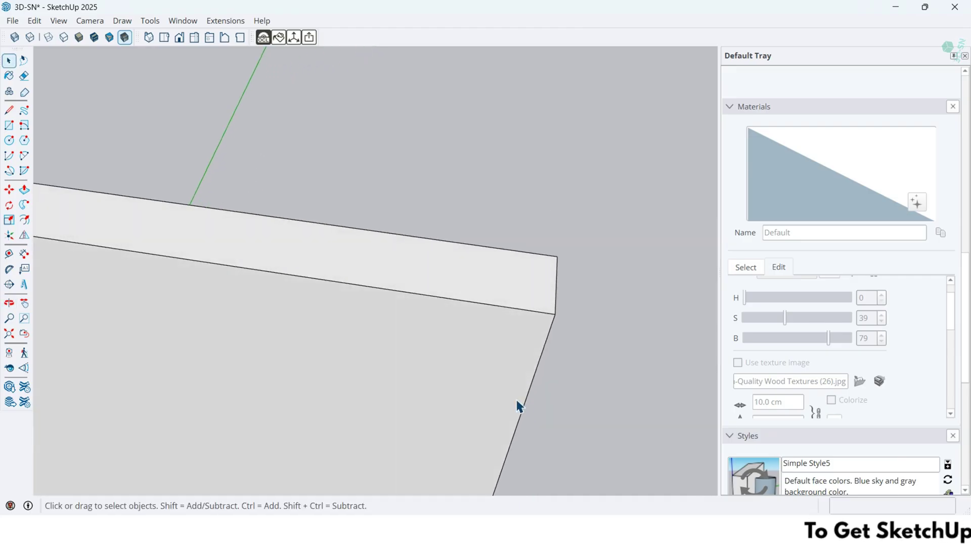
pyautogui.press('r')
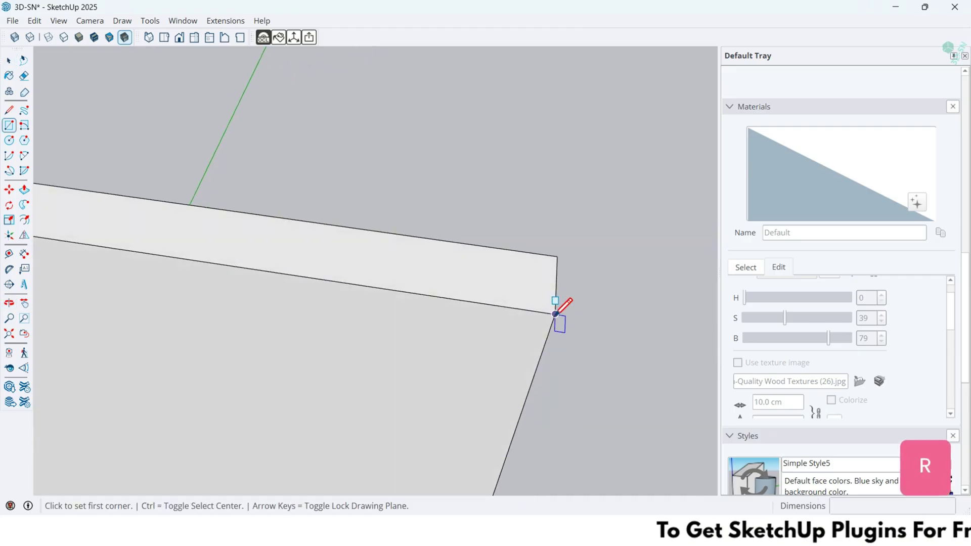
pyautogui.click(555, 314)
pyautogui.moveTo(482, 337); pyautogui.dragTo(488, 299, button='middle')
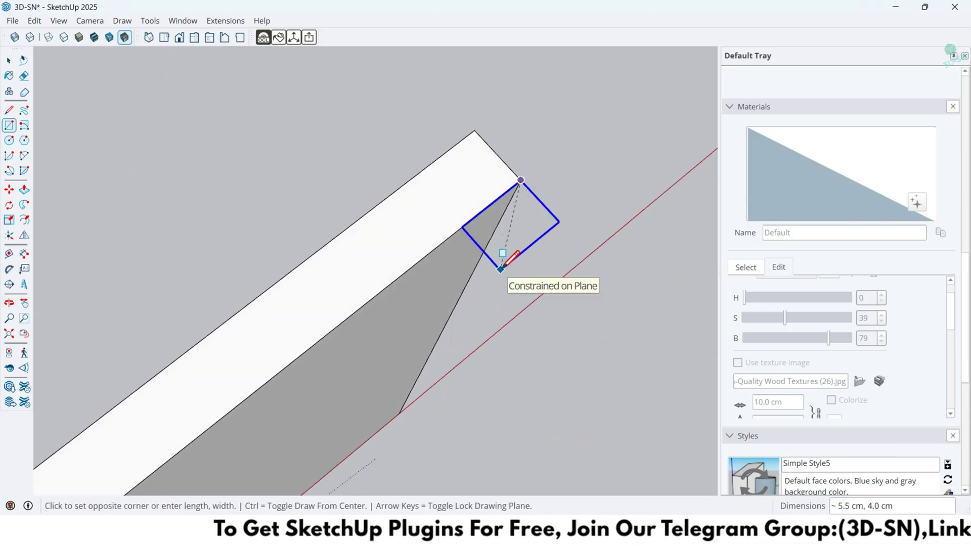
pyautogui.write('3,2')
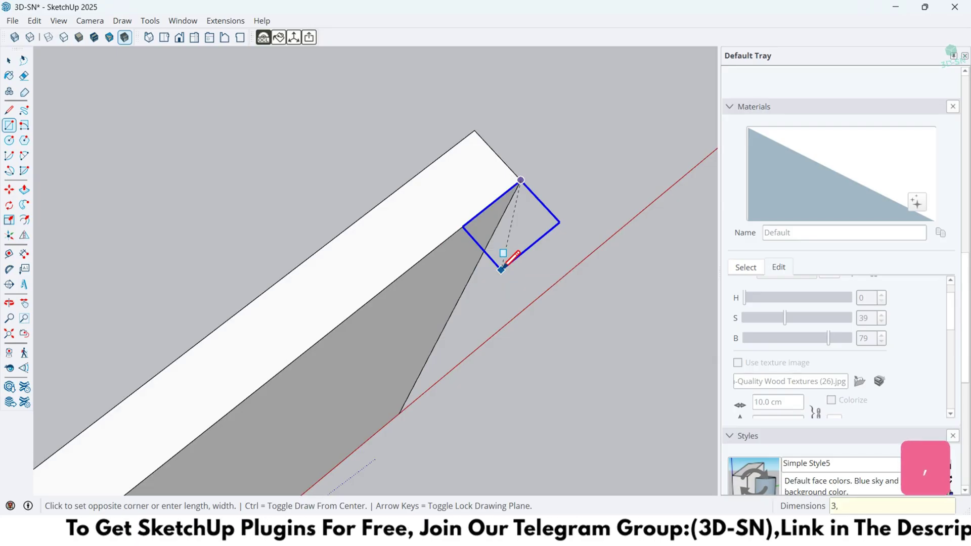
pyautogui.press('Return')
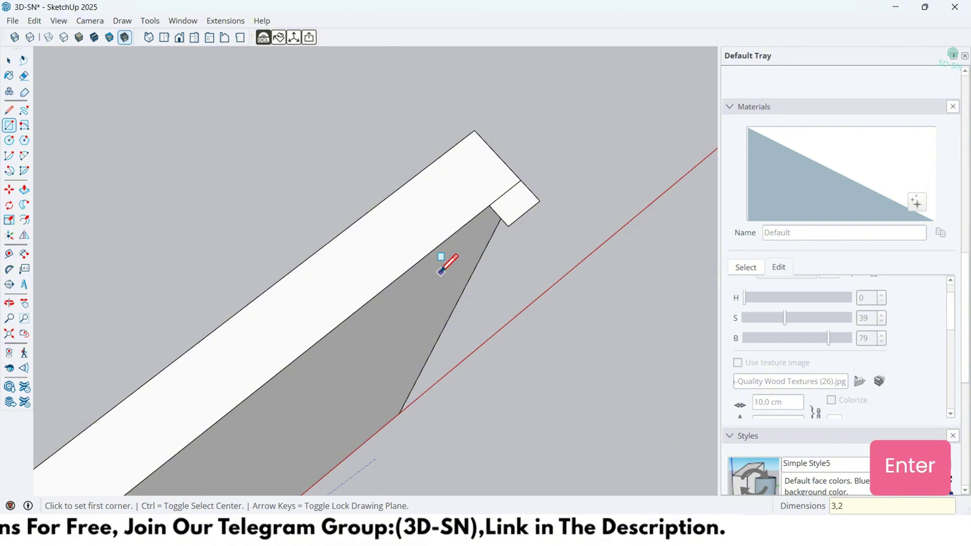
# Turn the small rectangle at the panel's top corner into a component
pyautogui.moveTo(444, 265); pyautogui.dragTo(465, 323, button='middle')
pyautogui.press('space')
pyautogui.click(512, 336)
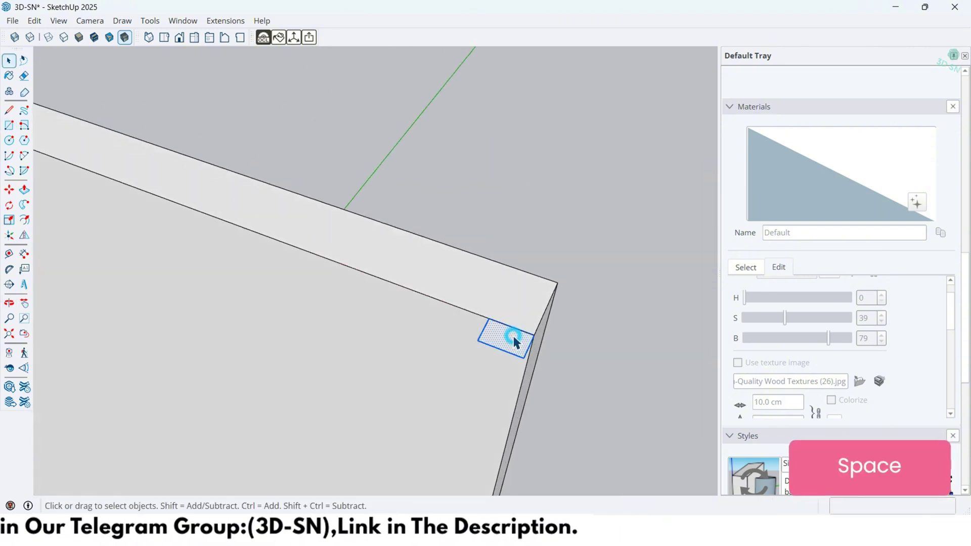
pyautogui.rightClick(513, 335)
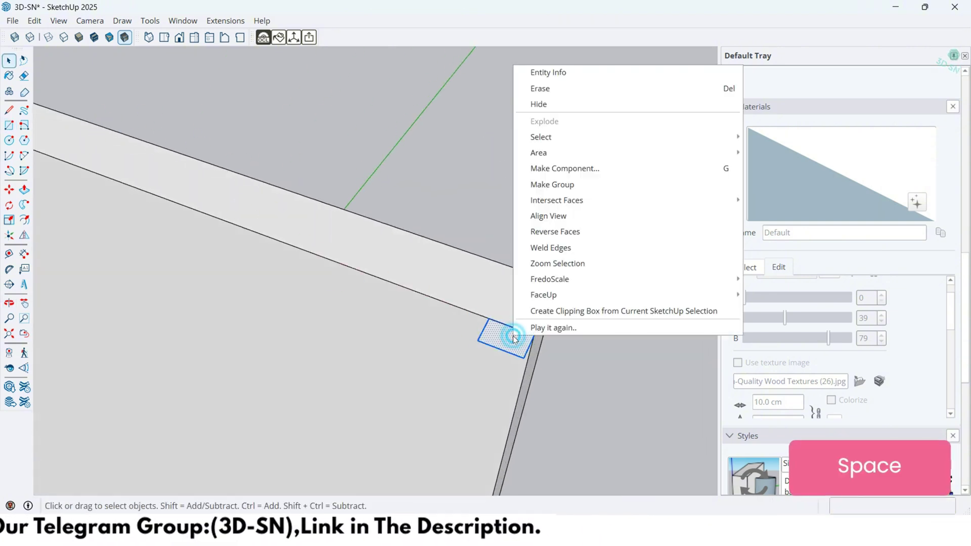
pyautogui.click(576, 166)
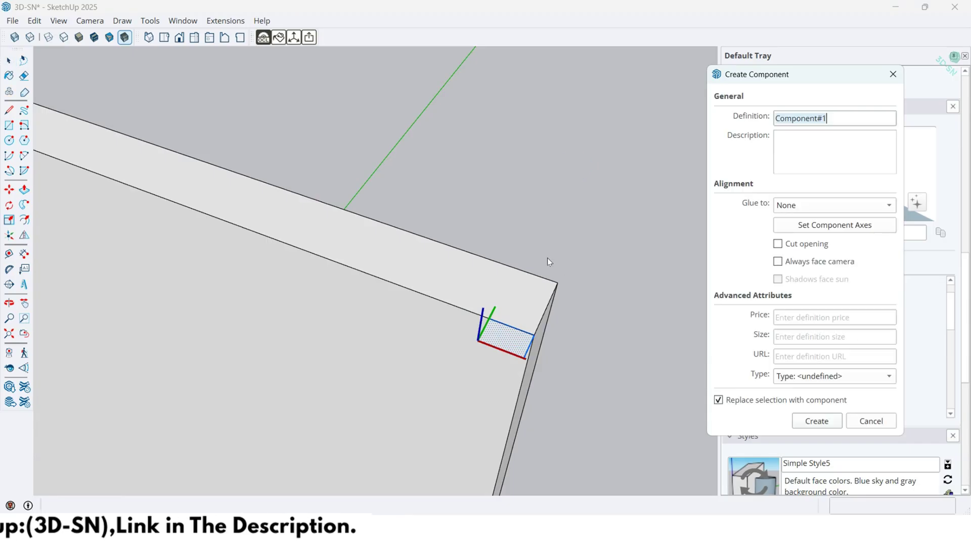
pyautogui.click(811, 419)
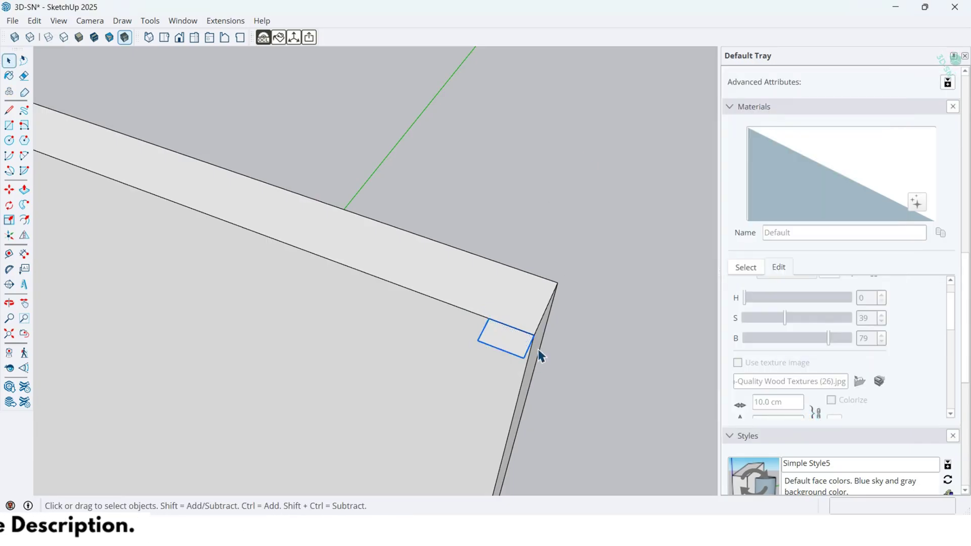
# Copy the component 167 cm along the panel's top front edge to the opposite corner and divide the span into 45 equal copies
pyautogui.press('m')
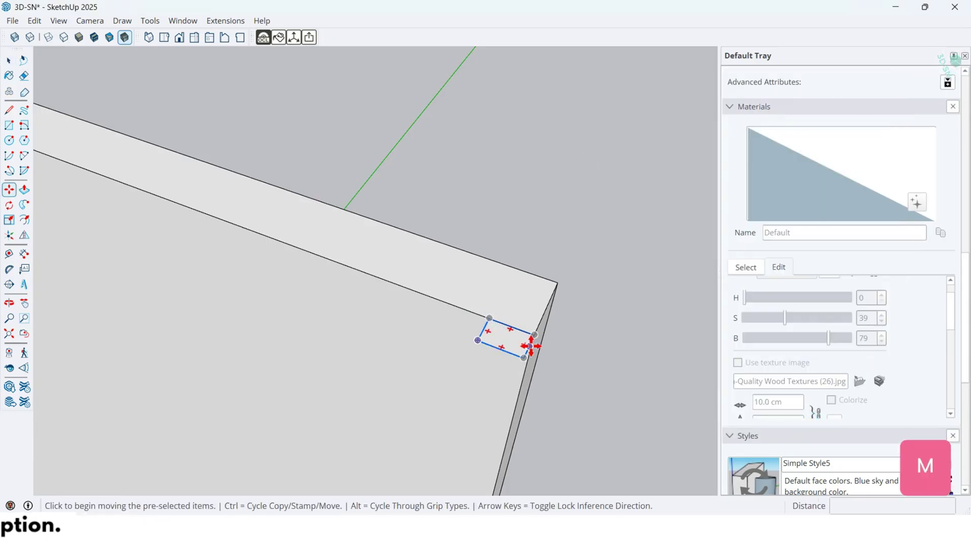
pyautogui.scroll(-2, 488, 318)
pyautogui.click(487, 317)
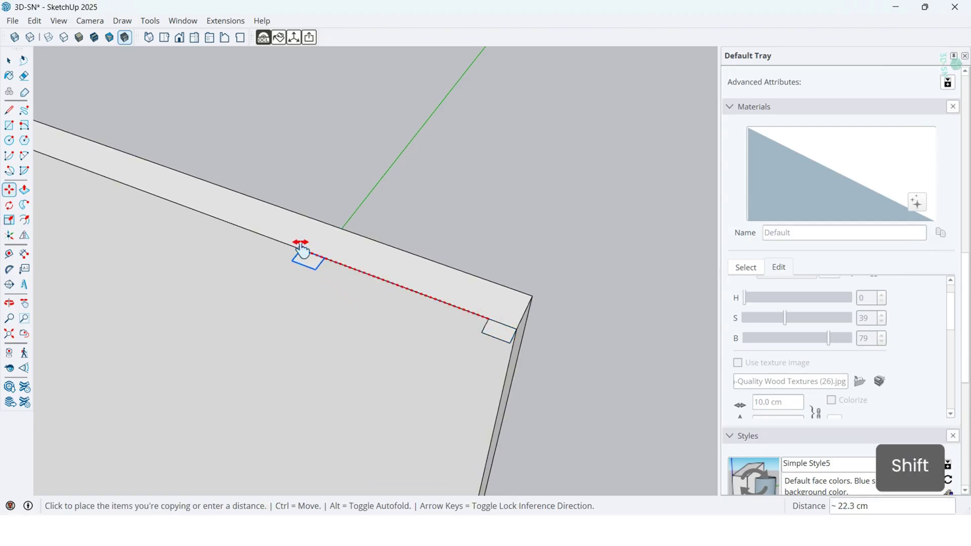
pyautogui.keyDown('shift'); pyautogui.moveTo(302, 250); pyautogui.dragTo(816, 484, button='middle'); pyautogui.keyUp('shift')
pyautogui.keyDown('shift'); pyautogui.moveTo(172, 299); pyautogui.dragTo(533, 468, button='middle'); pyautogui.keyUp('shift')
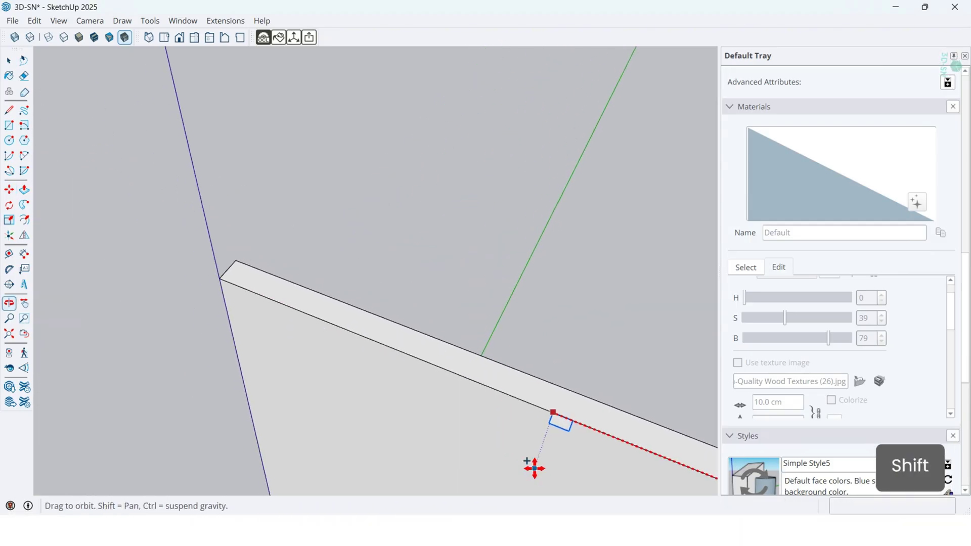
pyautogui.click(220, 284)
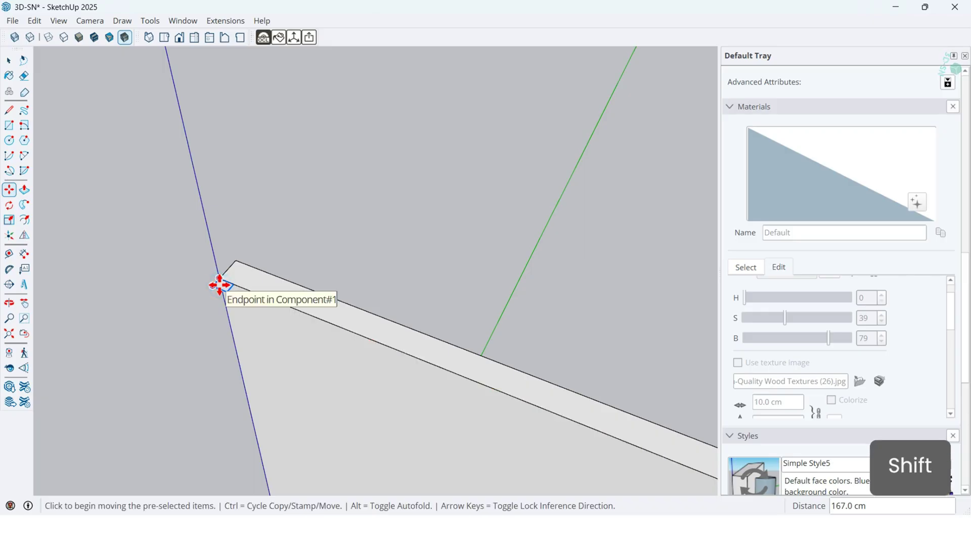
pyautogui.write('/')
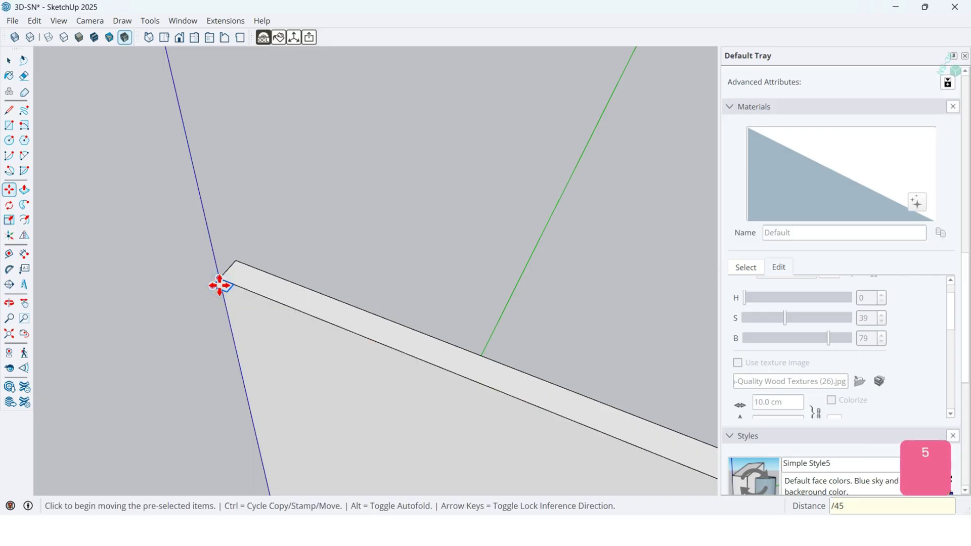
pyautogui.write('45')
pyautogui.press('Return')
# Open the end component and extrude its face 270 cm down to the panel's bottom edge to form the slats
pyautogui.scroll(-4, 152, 253)
pyautogui.scroll(2, 303, 362)
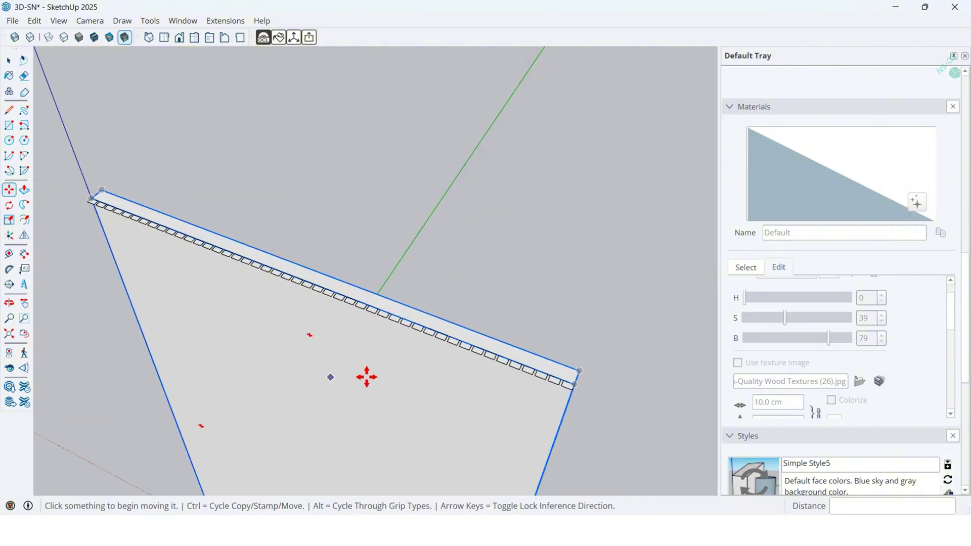
pyautogui.moveTo(433, 368); pyautogui.dragTo(576, 349, button='middle')
pyautogui.press('space')
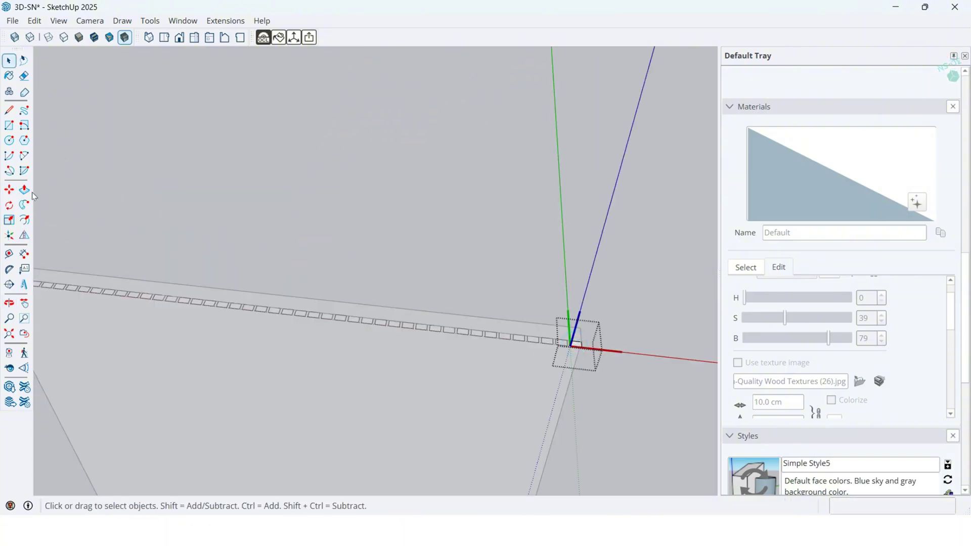
pyautogui.click(577, 347)
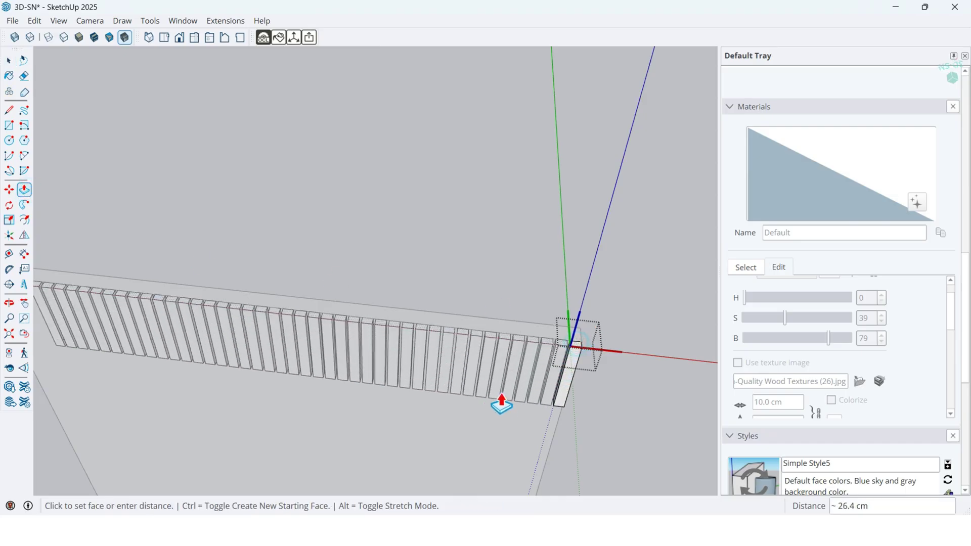
pyautogui.scroll(-1, 501, 403)
pyautogui.keyDown('shift'); pyautogui.moveTo(507, 440); pyautogui.dragTo(232, 22, button='middle'); pyautogui.keyUp('shift')
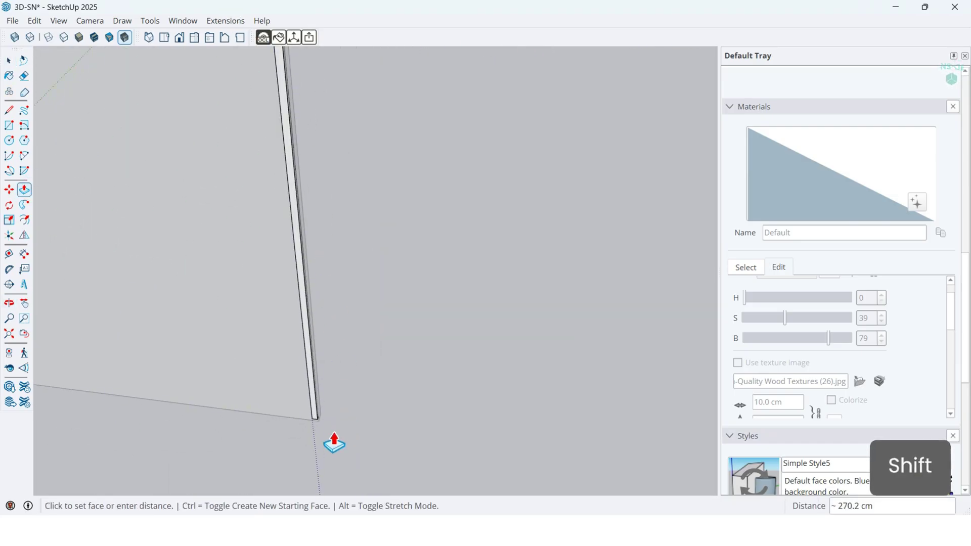
pyautogui.scroll(5, 319, 420)
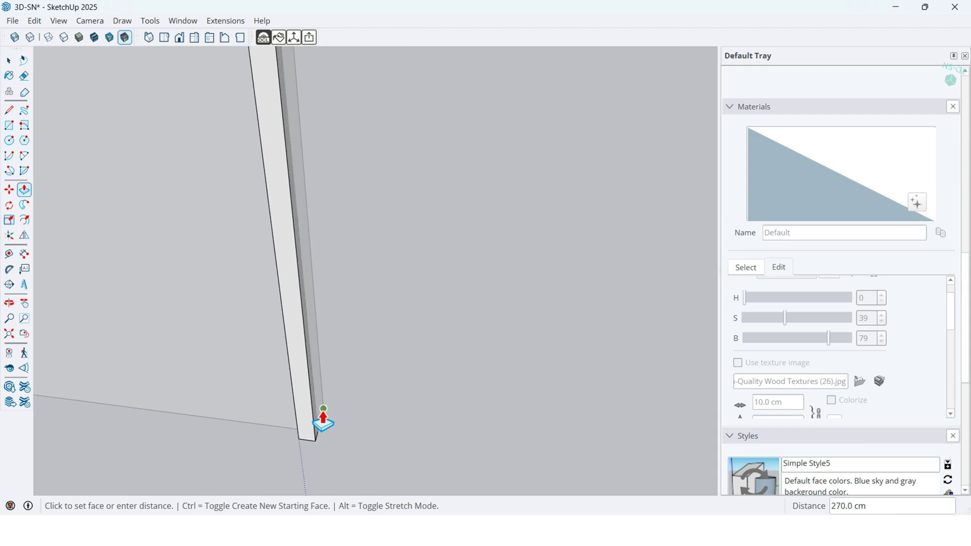
pyautogui.click(323, 411)
pyautogui.scroll(-10, 375, 457)
pyautogui.press('space')
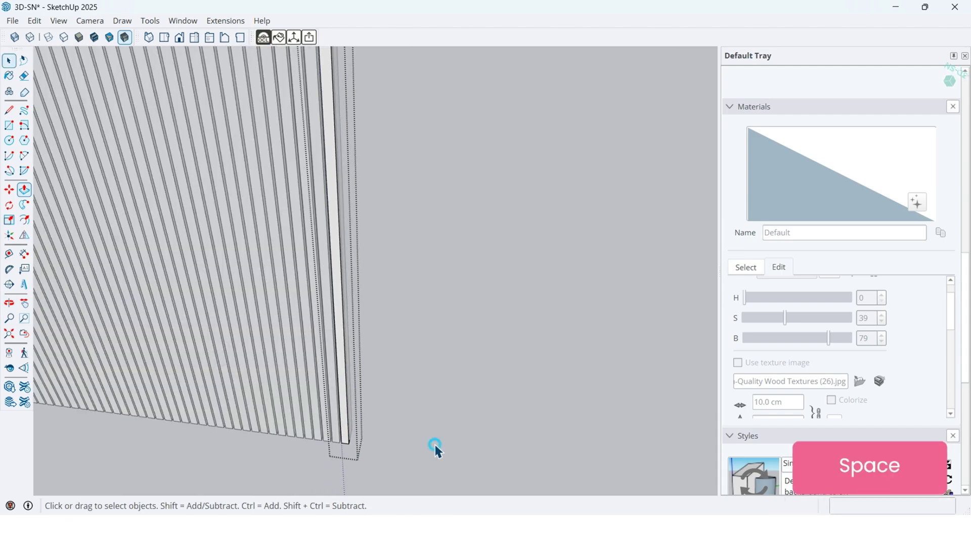
# Place a horizontal guide line across the front of the slats, 20 cm above their bottom edge
pyautogui.scroll(-1, 464, 467)
pyautogui.scroll(2, 304, 227)
pyautogui.moveTo(252, 216); pyautogui.dragTo(455, 273, button='middle')
pyautogui.scroll(3, 269, 273)
pyautogui.moveTo(269, 278); pyautogui.dragTo(134, 215, button='middle')
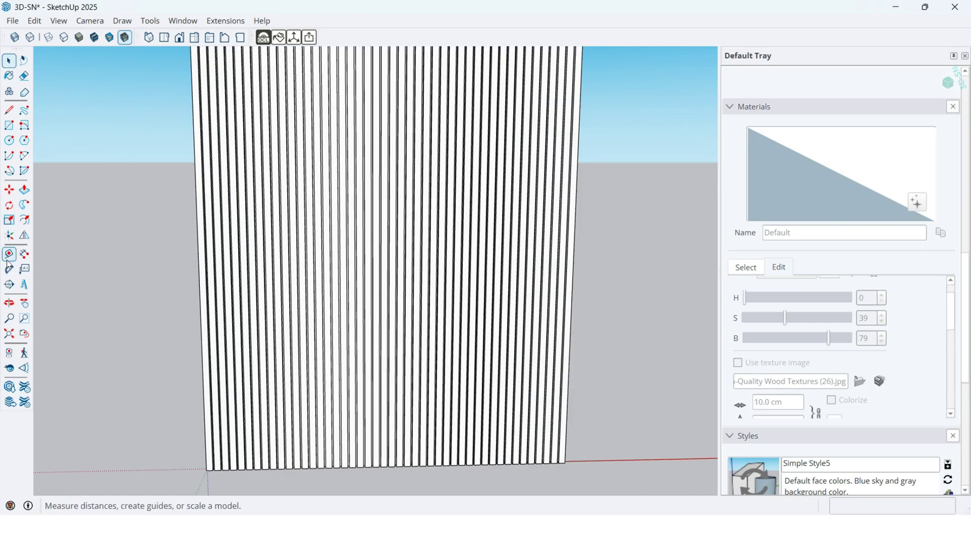
pyautogui.scroll(4, 297, 456)
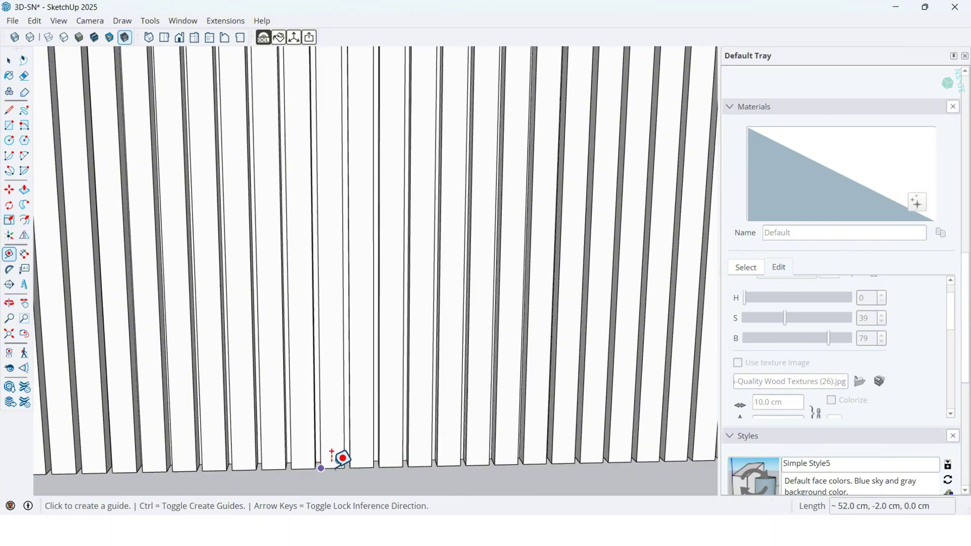
pyautogui.scroll(2, 340, 457)
pyautogui.click(332, 467)
pyautogui.scroll(-5, 335, 425)
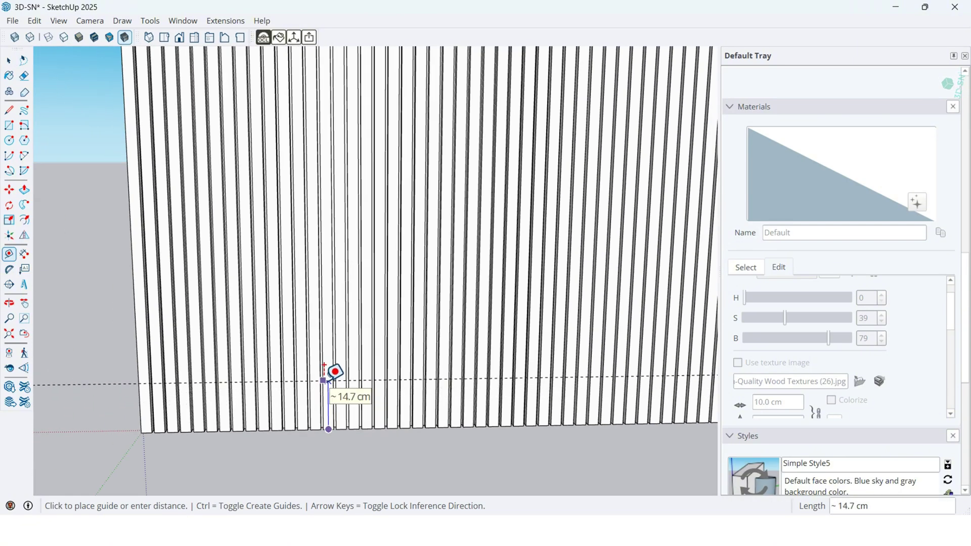
pyautogui.press('Return')
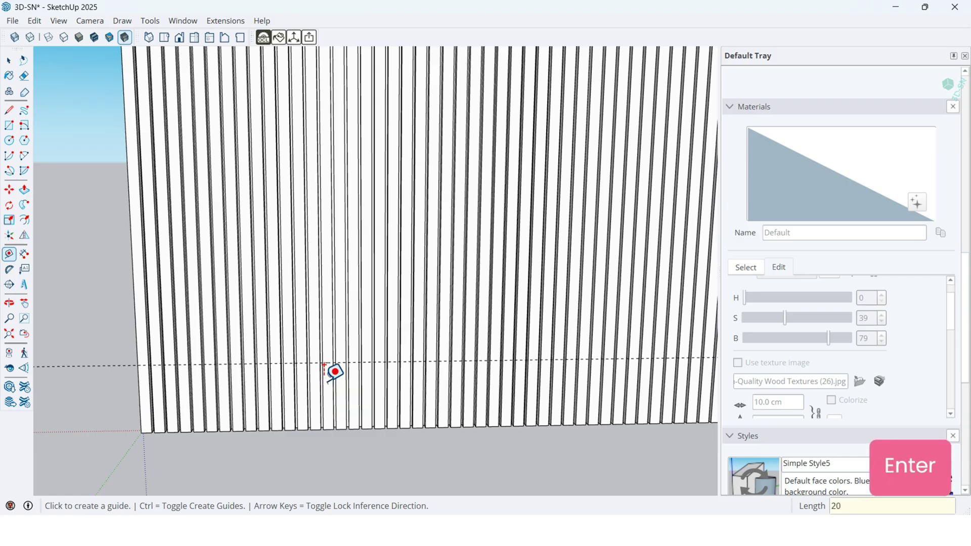
# Place a second horizontal guide line across the front of the slats, below the panel's top edge
pyautogui.scroll(-5, 304, 444)
pyautogui.moveTo(323, 284); pyautogui.dragTo(299, 205, button='middle')
pyautogui.keyDown('shift'); pyautogui.moveTo(289, 159); pyautogui.dragTo(316, 256, button='middle'); pyautogui.keyUp('shift')
pyautogui.scroll(6, 300, 169)
pyautogui.keyDown('shift'); pyautogui.moveTo(328, 163); pyautogui.dragTo(362, 253, button='middle'); pyautogui.keyUp('shift')
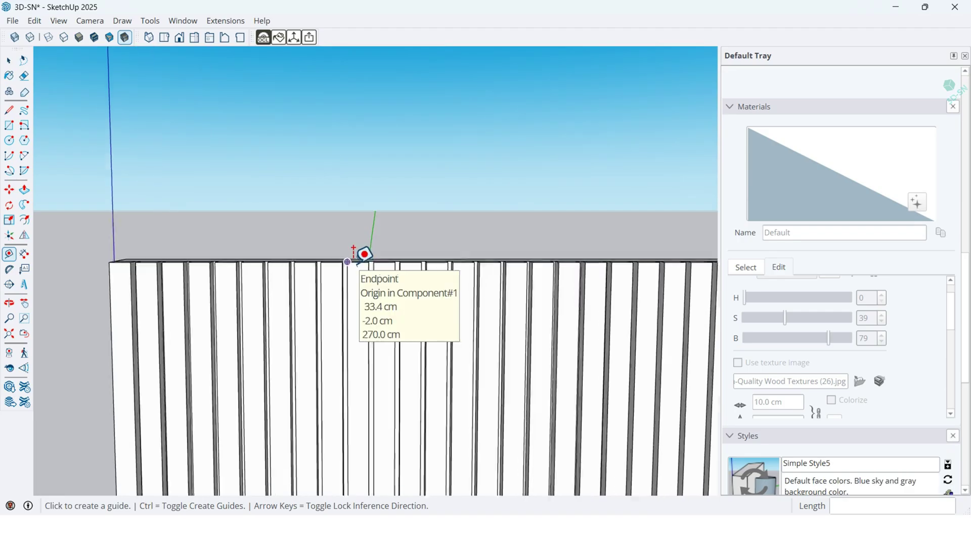
pyautogui.scroll(3, 364, 253)
pyautogui.click(366, 260)
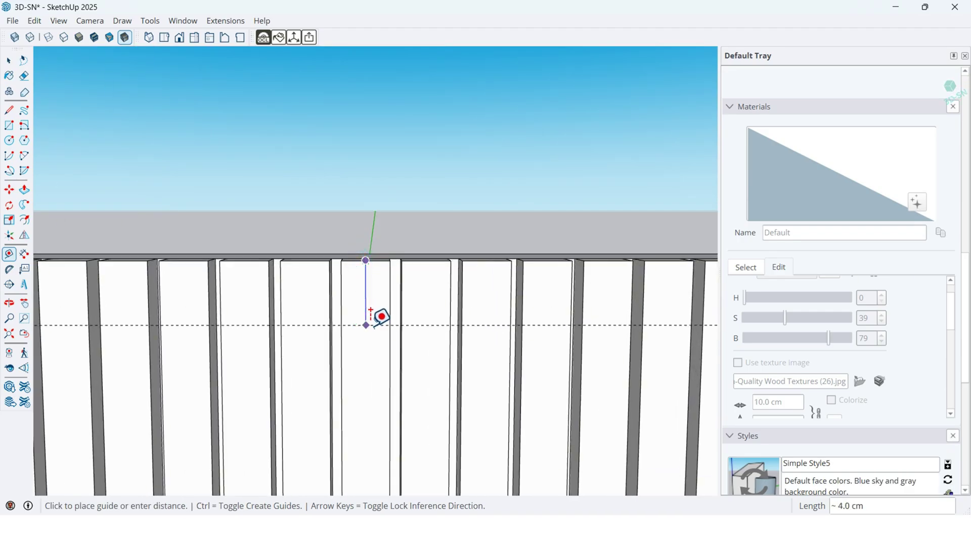
pyautogui.press('Return')
pyautogui.scroll(-7, 335, 234)
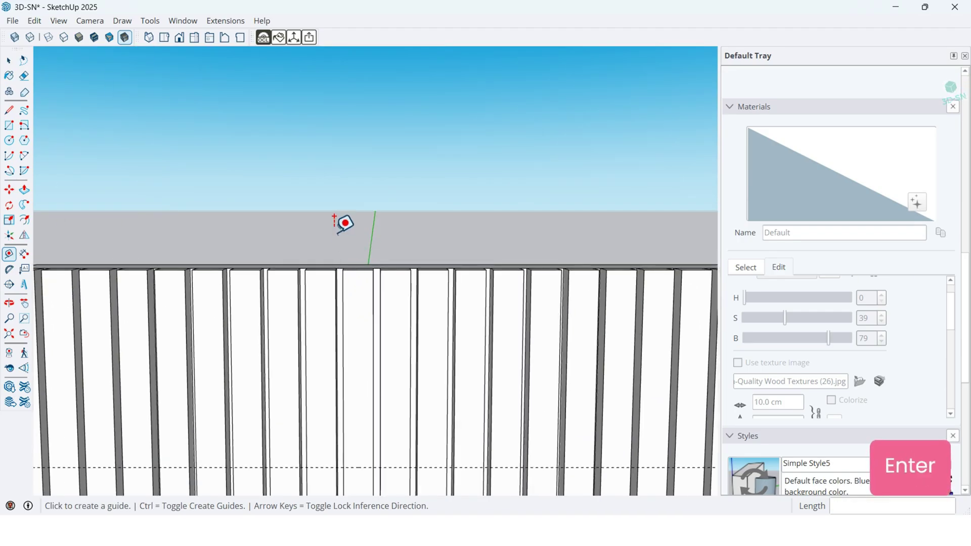
pyautogui.press('space')
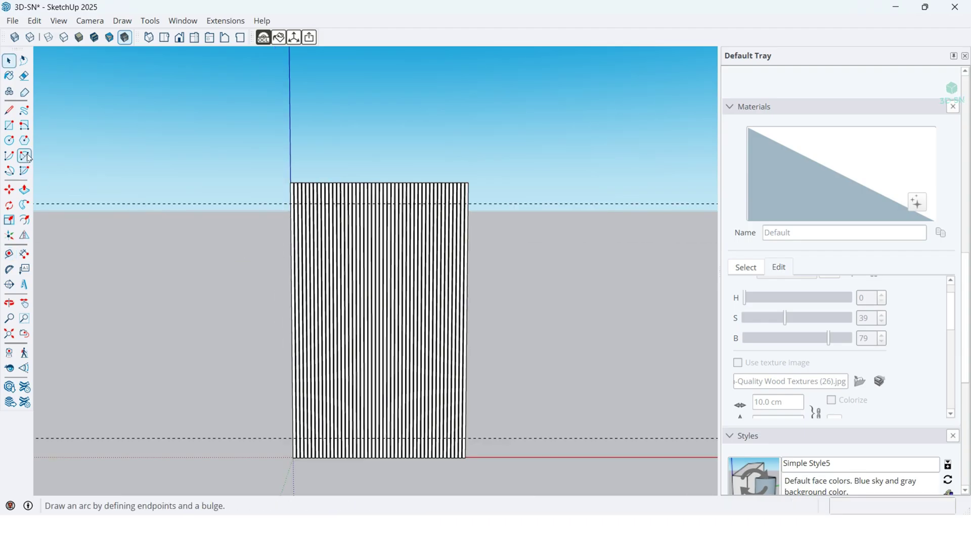
# Start a two-point arc on the slats' origin-side front edge, spanning from the lower guide to the upper guide
pyautogui.press('a')
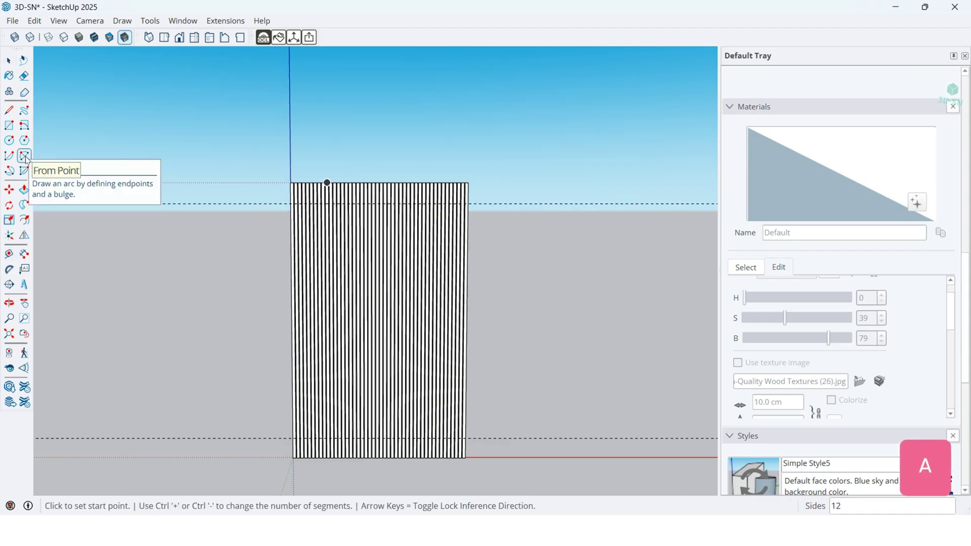
pyautogui.scroll(5, 289, 428)
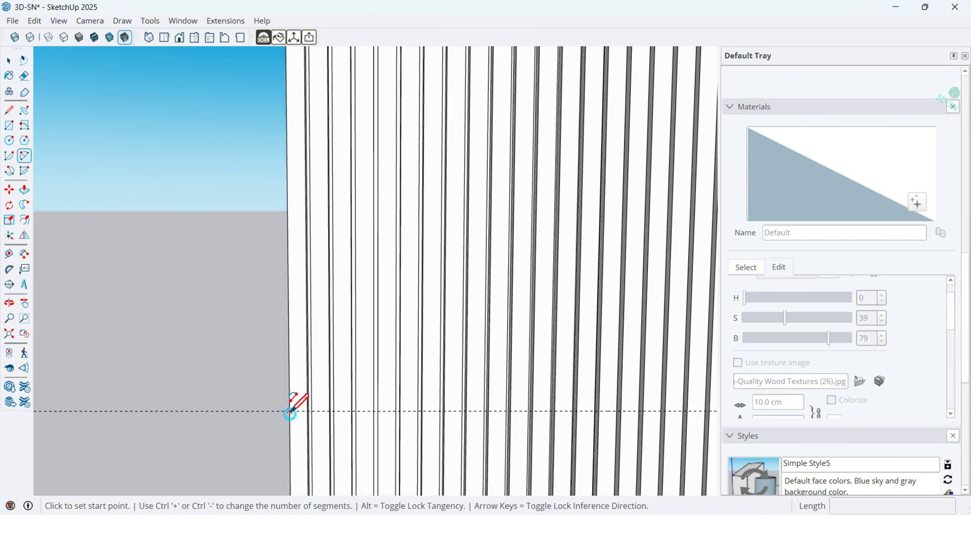
pyautogui.click(290, 412)
pyautogui.scroll(-4, 290, 413)
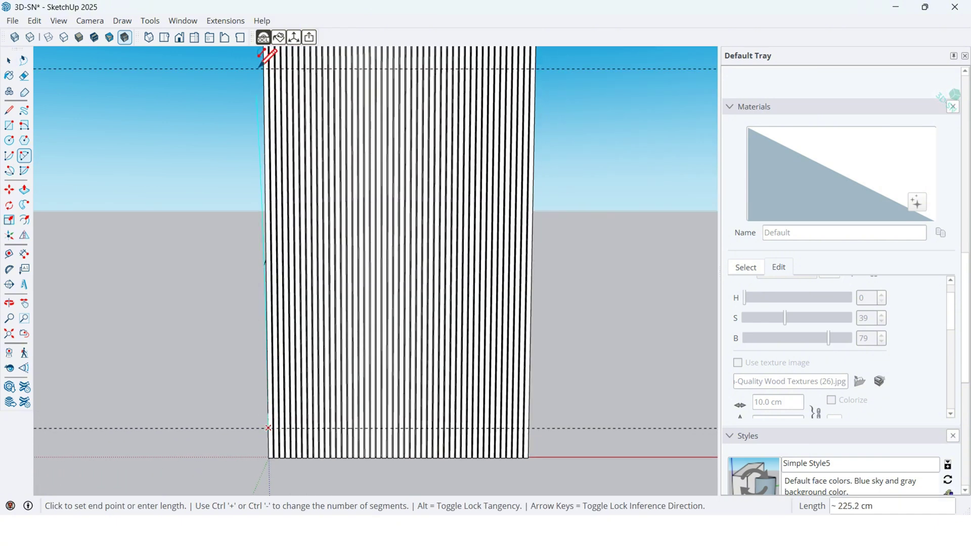
pyautogui.scroll(2, 261, 64)
pyautogui.scroll(1, 273, 67)
pyautogui.moveTo(276, 76); pyautogui.dragTo(280, 107, button='middle')
pyautogui.click(266, 98)
# Bulge the arc inward across the slat fronts, aligned with the midpoint of the panel's top edge
pyautogui.scroll(-3, 225, 108)
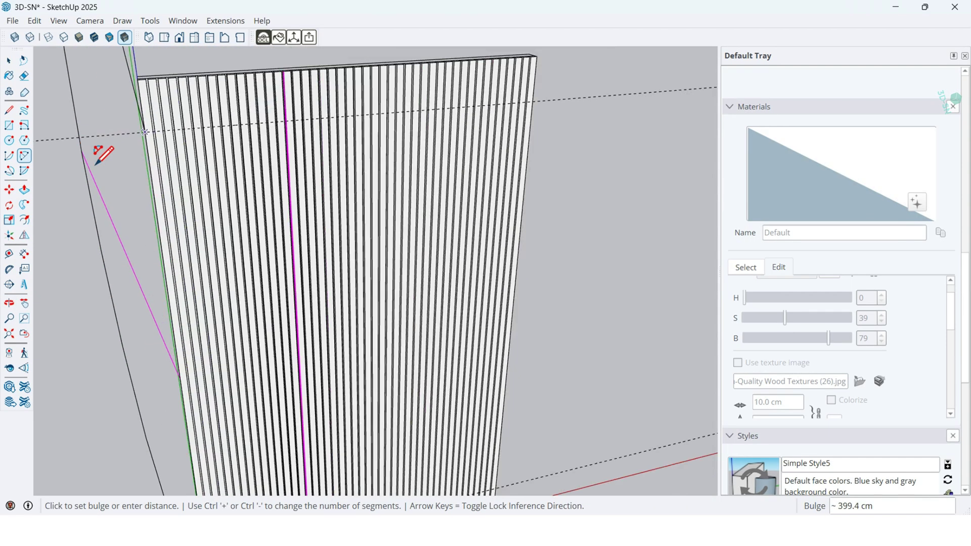
pyautogui.moveTo(347, 221); pyautogui.dragTo(310, 293, button='middle')
pyautogui.scroll(-3, 333, 238)
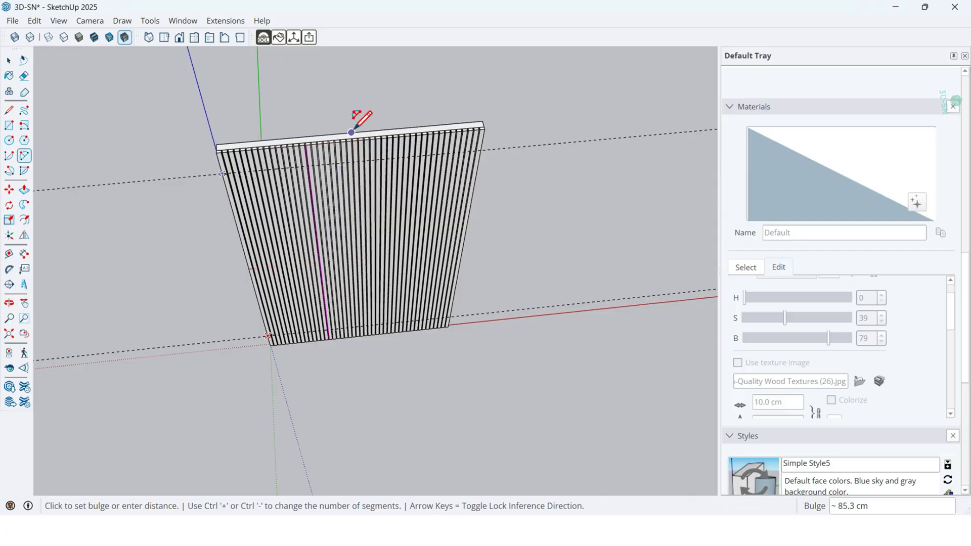
pyautogui.keyDown('shift'); pyautogui.scroll(5, 351, 133); pyautogui.keyUp('shift')
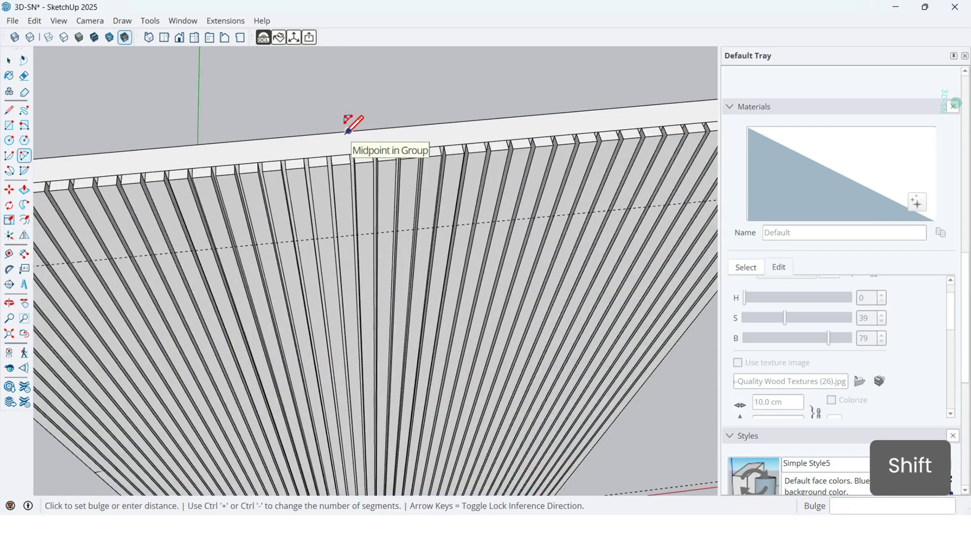
pyautogui.click(361, 191)
pyautogui.scroll(-5, 354, 162)
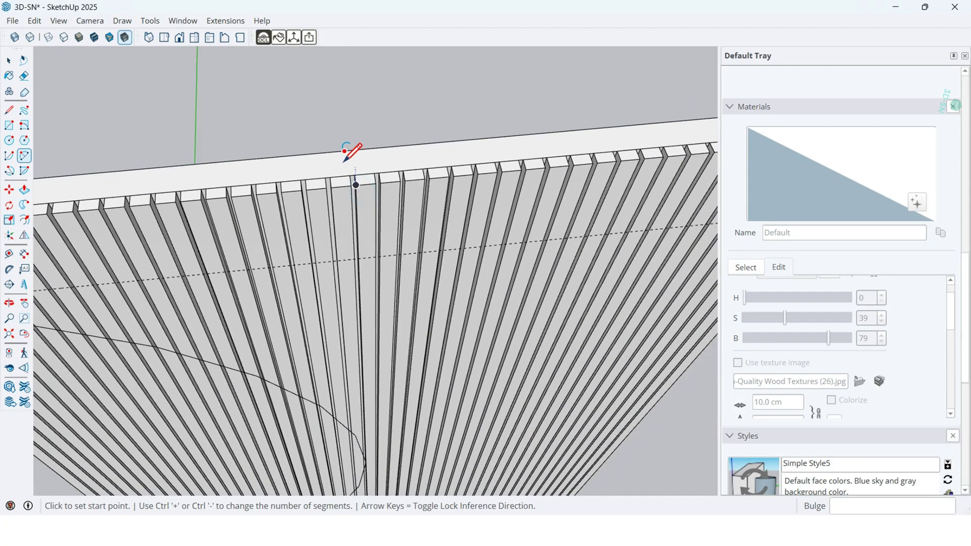
pyautogui.moveTo(372, 299); pyautogui.dragTo(313, 158, button='middle')
pyautogui.scroll(-3, 312, 158)
pyautogui.press('space')
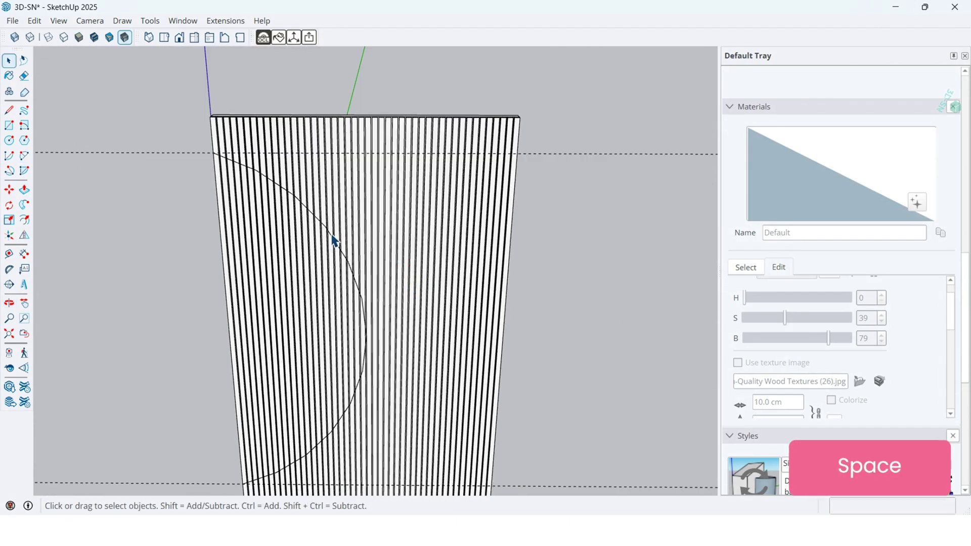
# Smooth the arc by setting its segments to 300
pyautogui.scroll(-3, 332, 237)
pyautogui.moveTo(373, 256); pyautogui.dragTo(400, 230, button='middle')
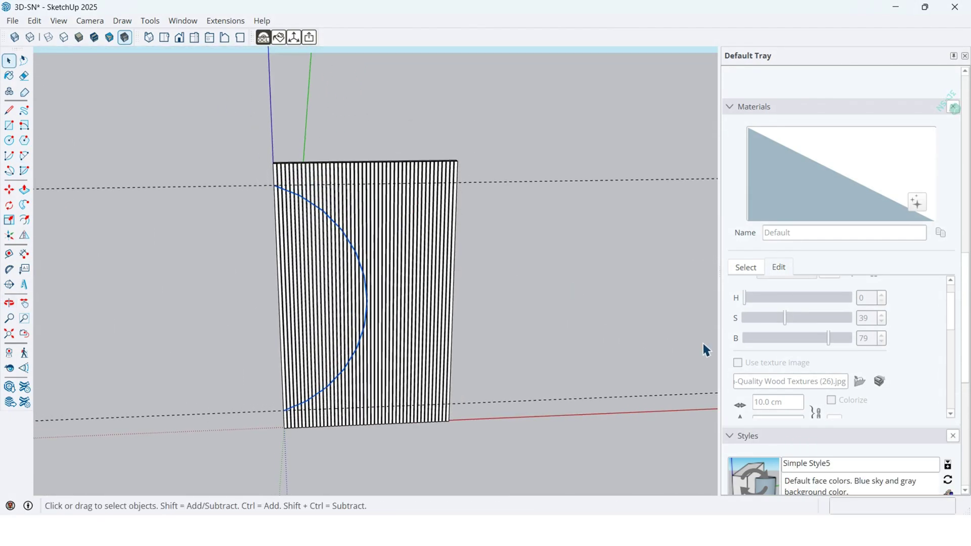
pyautogui.scroll(6, 340, 228)
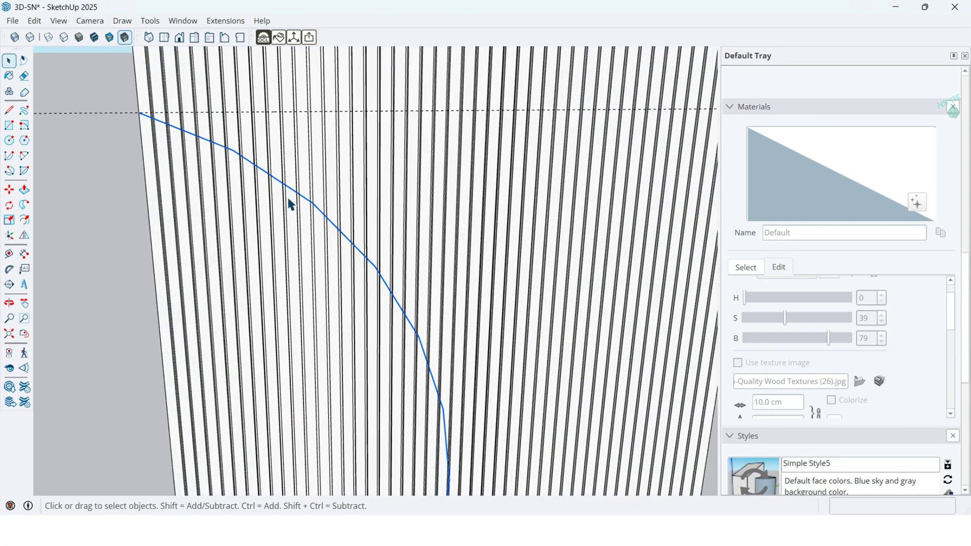
pyautogui.moveTo(290, 204); pyautogui.dragTo(340, 232, button='middle')
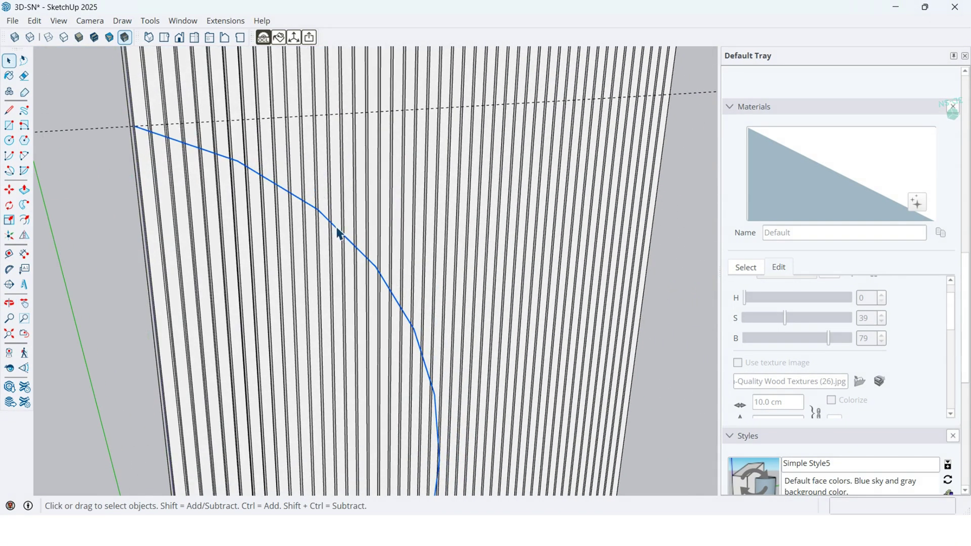
pyautogui.rightClick(336, 227)
pyautogui.click(369, 235)
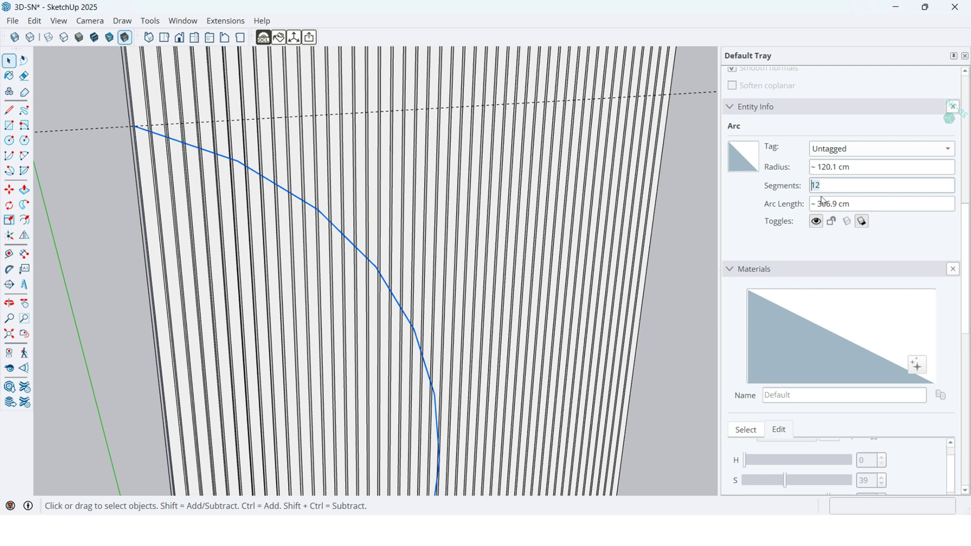
pyautogui.scroll(-4, 275, 167)
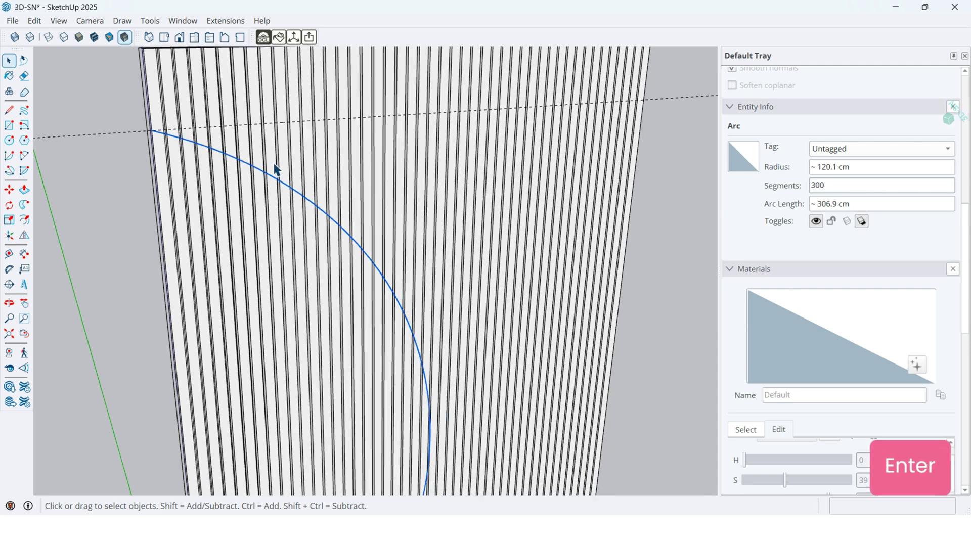
pyautogui.moveTo(405, 302); pyautogui.dragTo(341, 293, button='middle')
pyautogui.press('space')
# Close the arc into a face with a vertical line between its endpoints along the slats' origin-side edge
pyautogui.scroll(-2, 409, 217)
pyautogui.scroll(3, 260, 358)
pyautogui.scroll(-2, 234, 382)
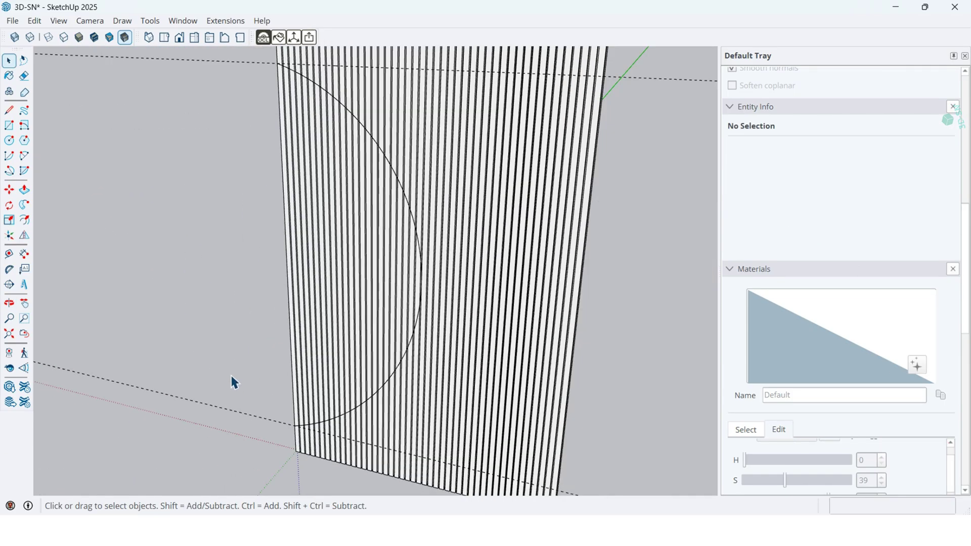
pyautogui.scroll(5, 278, 423)
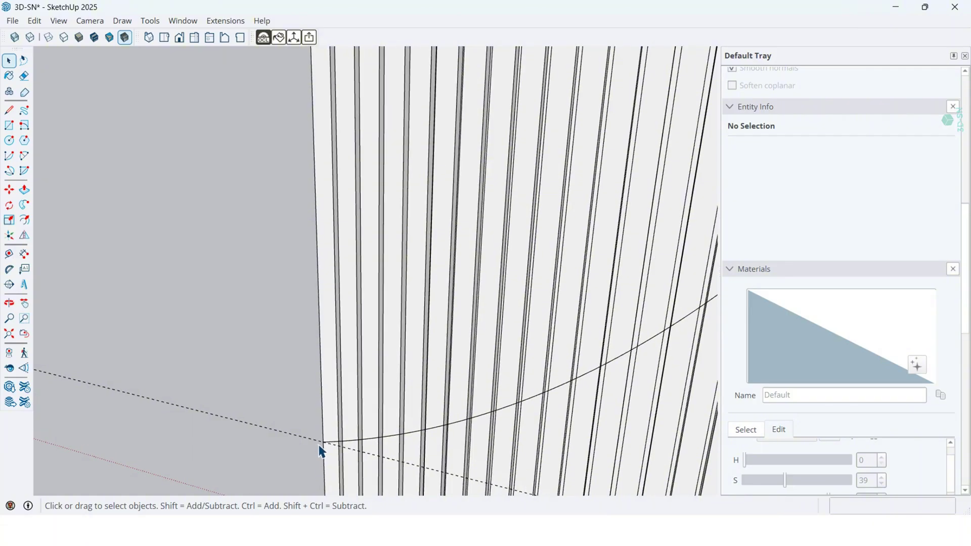
pyautogui.press('l')
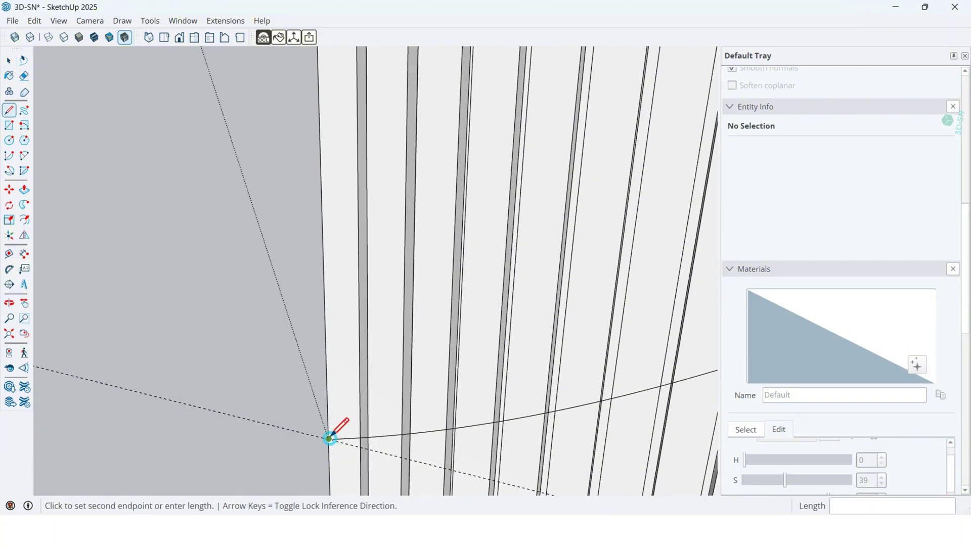
pyautogui.scroll(-6, 329, 438)
pyautogui.scroll(2, 336, 213)
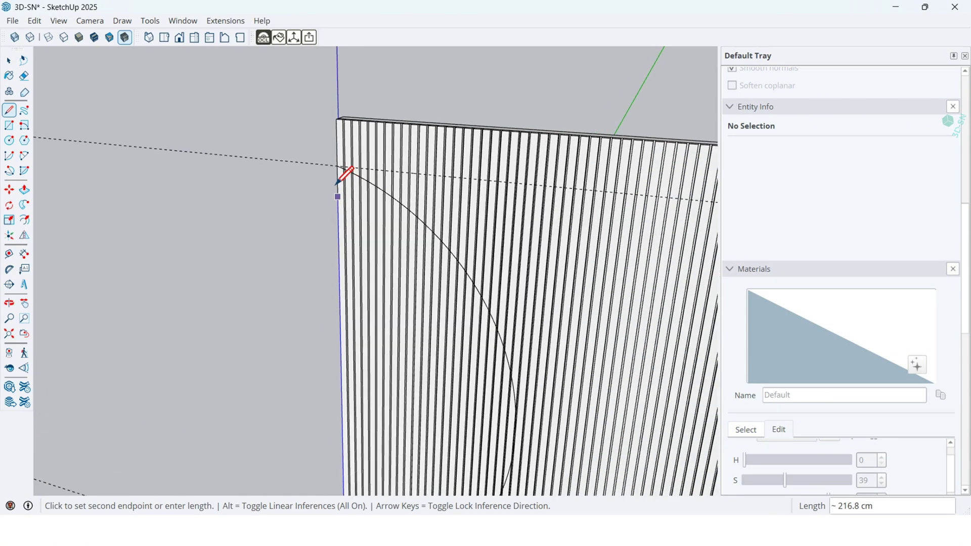
pyautogui.scroll(2, 337, 185)
pyautogui.click(347, 137)
pyautogui.scroll(-6, 299, 166)
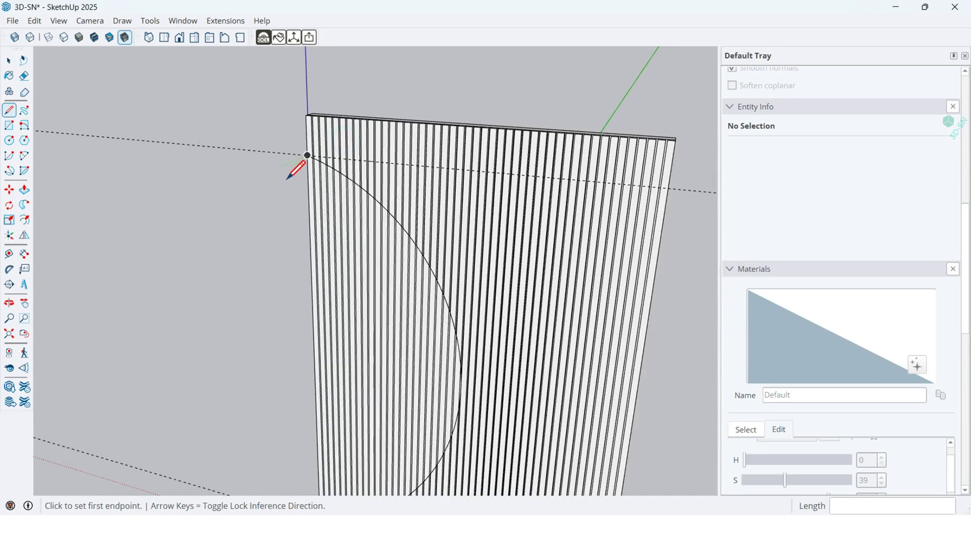
# Push/Pull the half-round face 2 cm outward from the slats
pyautogui.press('p')
pyautogui.click(360, 321)
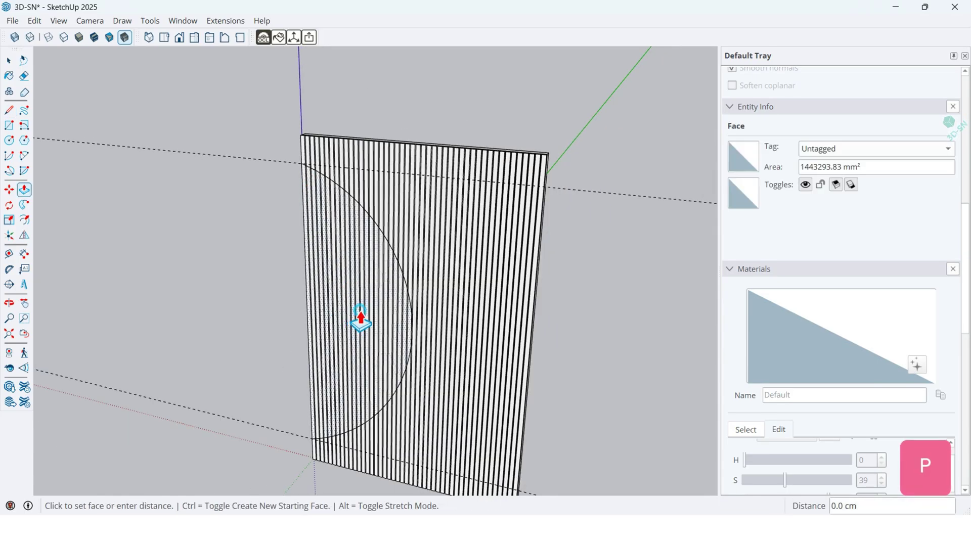
pyautogui.write('2')
pyautogui.press('Return')
pyautogui.scroll(2, 359, 323)
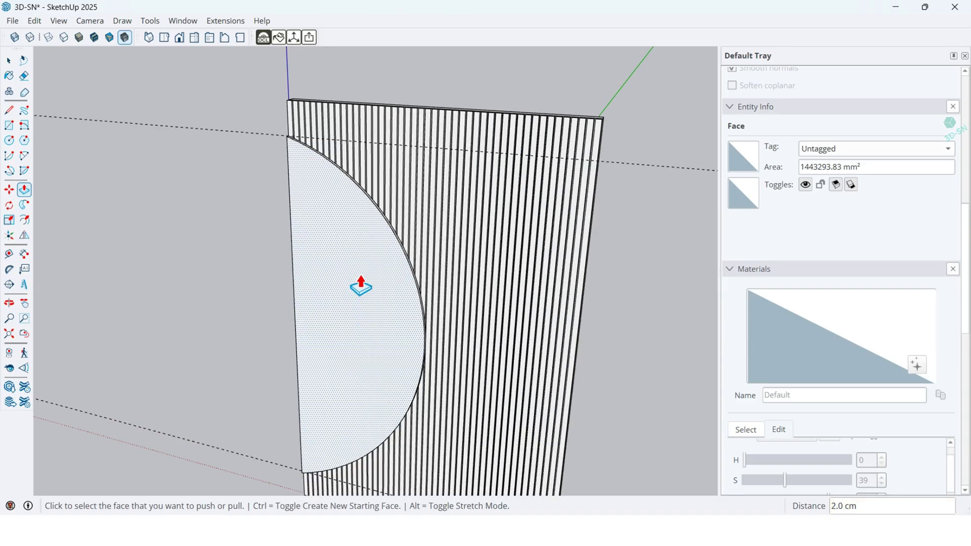
# Select the half-round front face with its edges and offset its outline 3 cm outward
pyautogui.moveTo(359, 324)
pyautogui.mouseDown(button='middle')
pyautogui.moveTo(278, 304)
pyautogui.moveTo(363, 340)
pyautogui.moveTo(348, 333)
pyautogui.mouseUp(button='middle')
pyautogui.press('space')
pyautogui.doubleClick(378, 338)
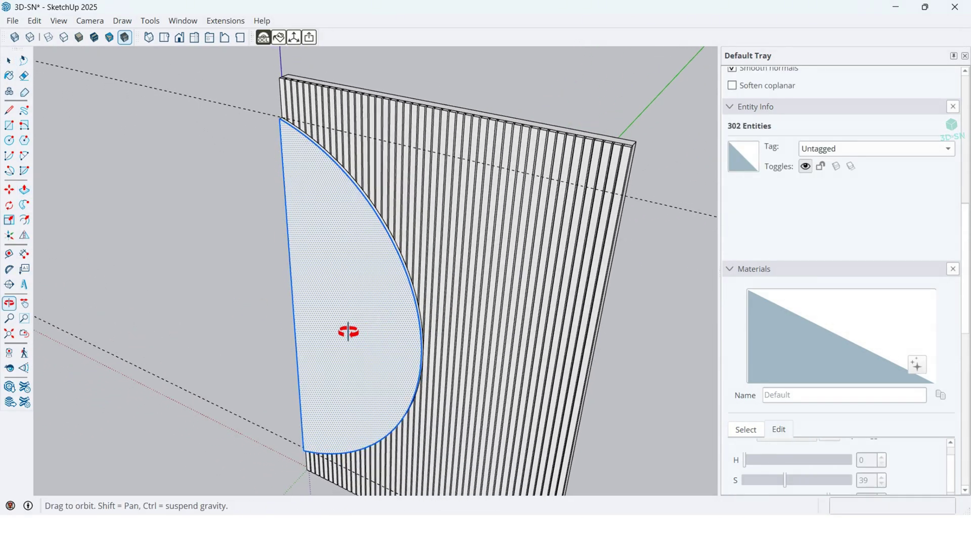
pyautogui.scroll(4, 427, 304)
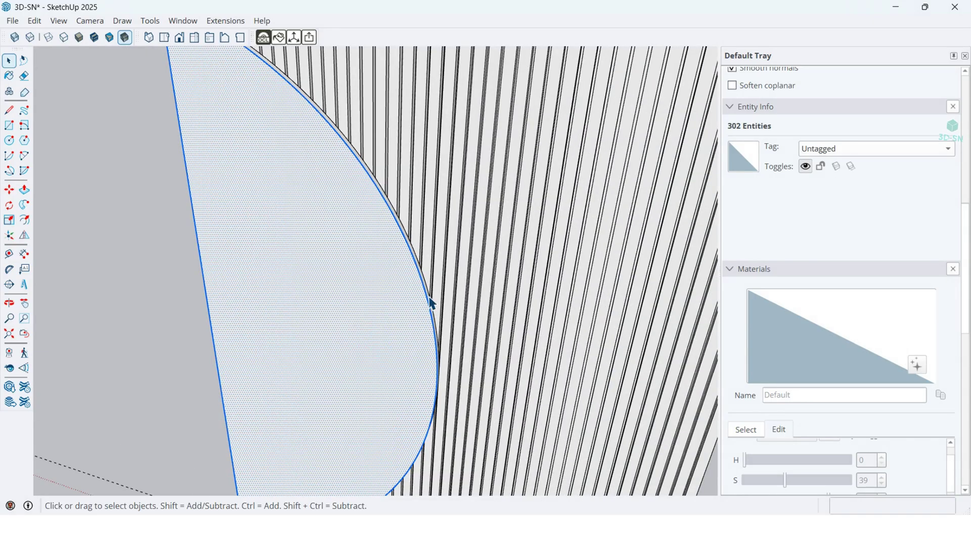
pyautogui.press('f')
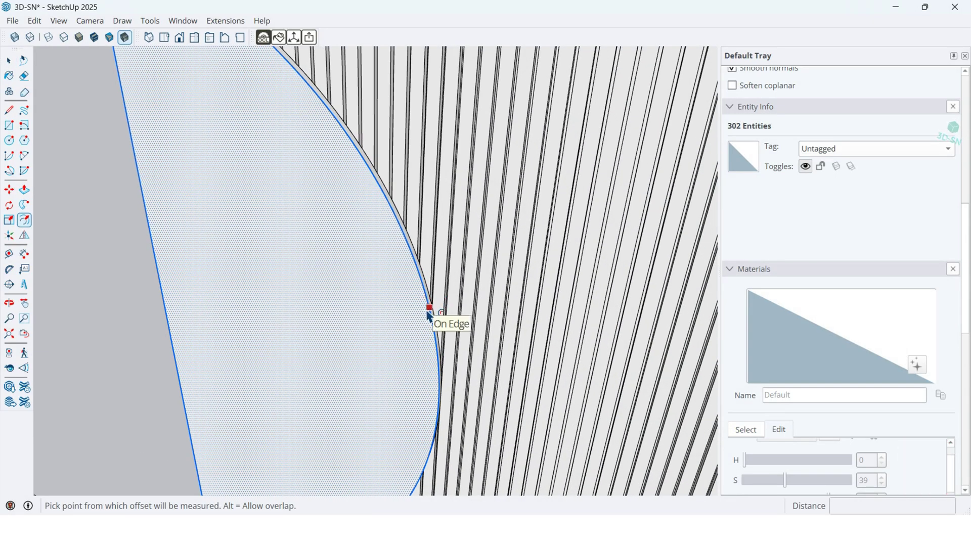
pyautogui.click(430, 310)
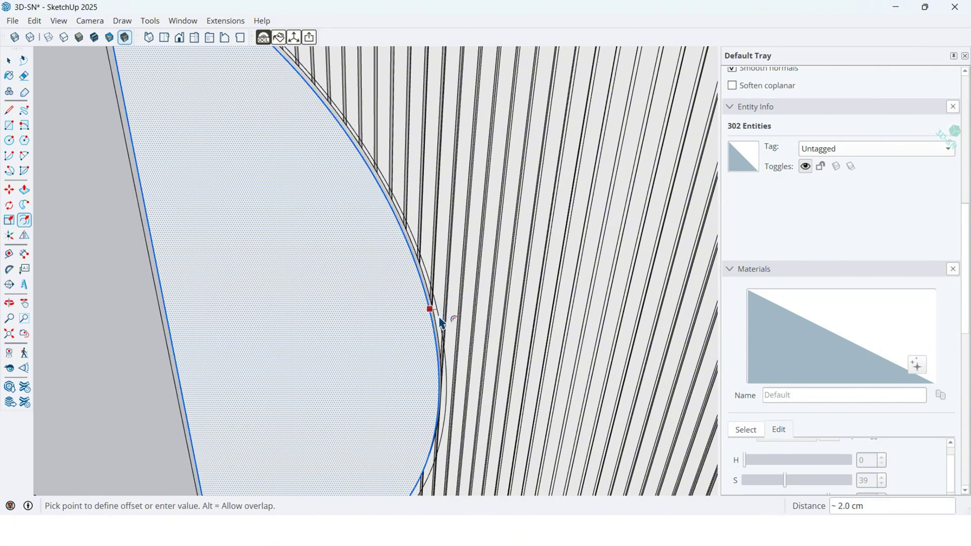
pyautogui.write('3')
pyautogui.press('Return')
# Draw a line about 3.1 cm long extending the inner straight edge from its upper corner to the outer offset outline
pyautogui.moveTo(442, 320); pyautogui.dragTo(536, 329, button='middle')
pyautogui.press('f')
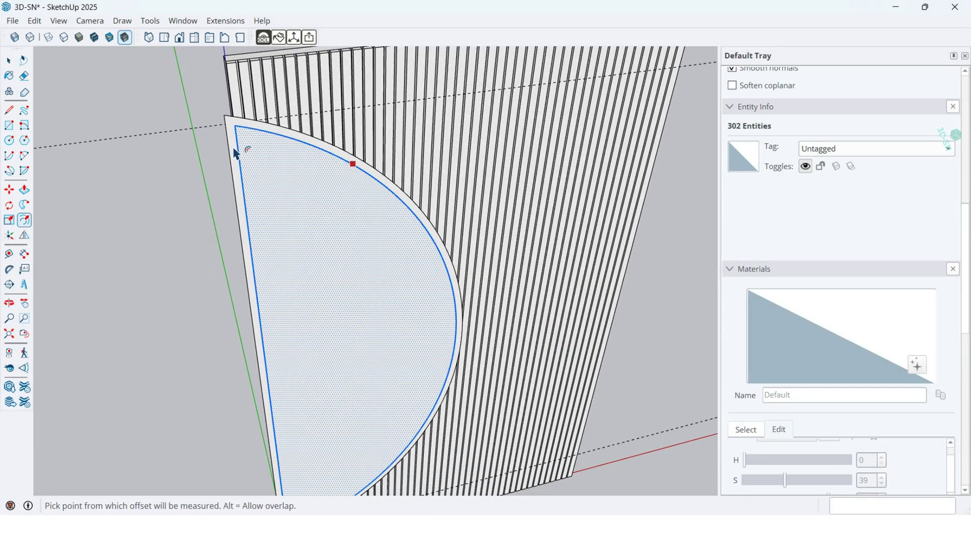
pyautogui.press('space')
pyautogui.scroll(5, 235, 116)
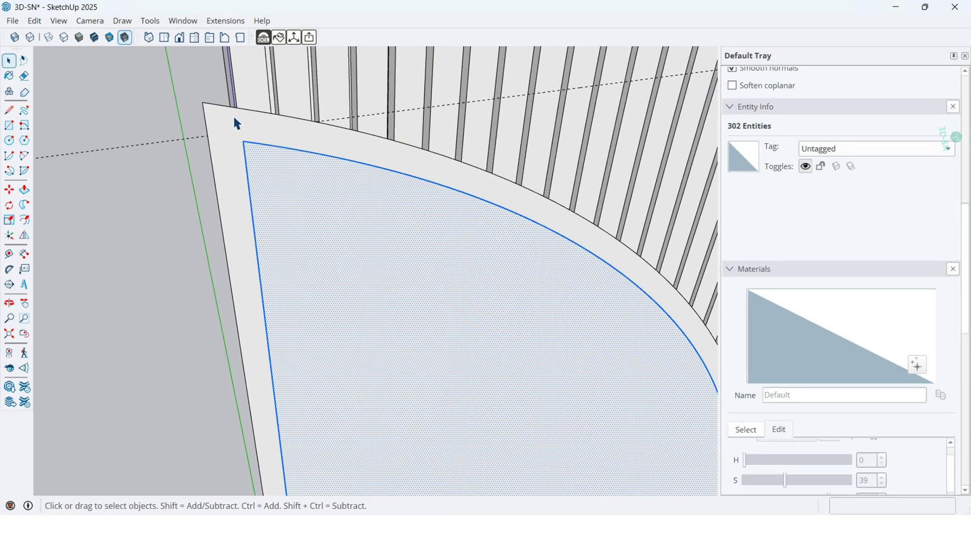
pyautogui.scroll(2, 233, 114)
pyautogui.press('l')
pyautogui.click(248, 153)
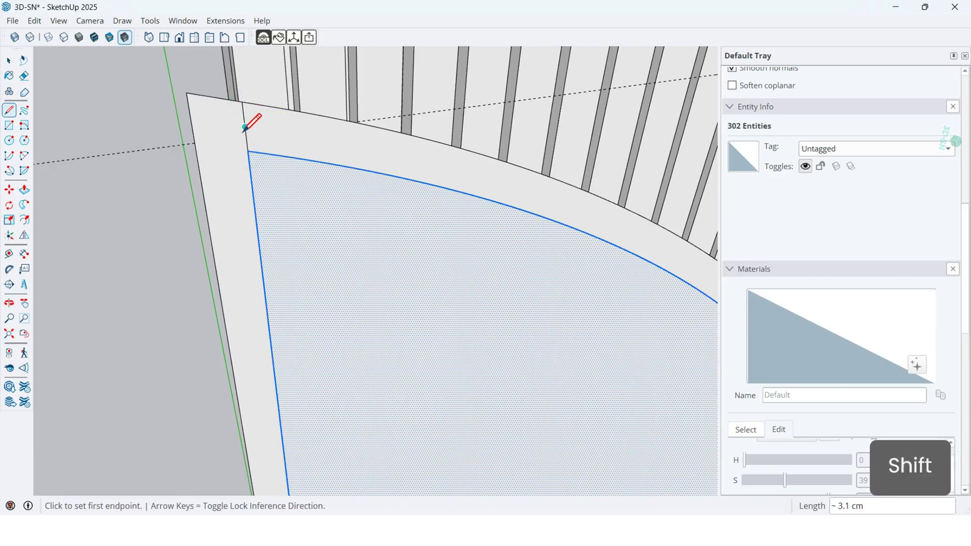
# Draw a line about 3.1 cm long extending the inner straight edge from its lower corner to the outer offset outline
pyautogui.moveTo(243, 130); pyautogui.dragTo(318, 57, button='middle')
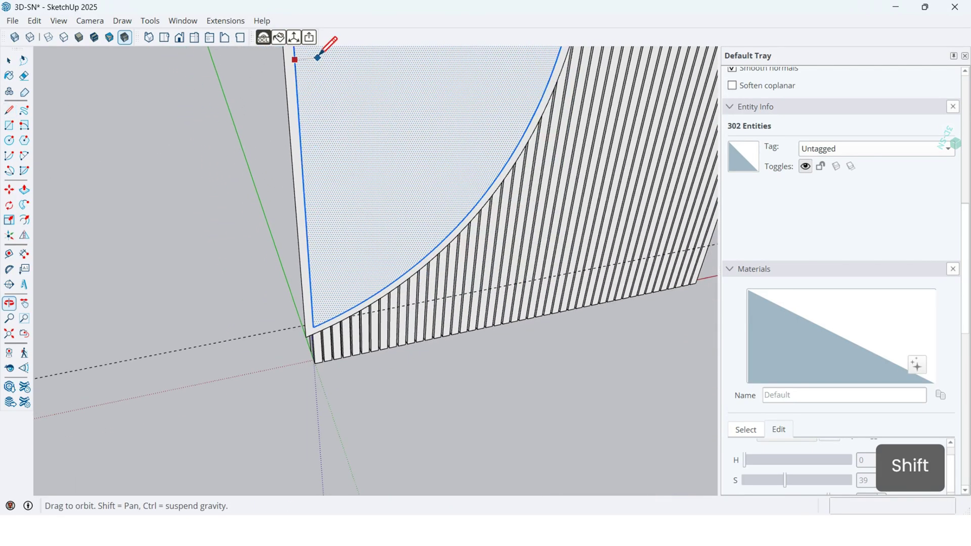
pyautogui.scroll(6, 321, 368)
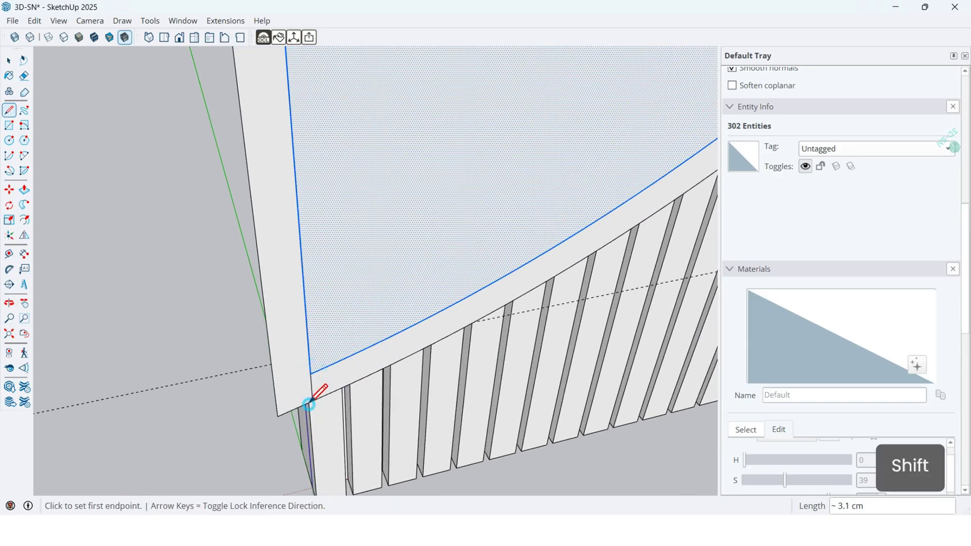
pyautogui.scroll(2, 311, 417)
# Erase the long outer edge and both short end edges of the narrow offset strip beyond the panel's straight edge
pyautogui.click(284, 373)
pyautogui.scroll(-5, 299, 415)
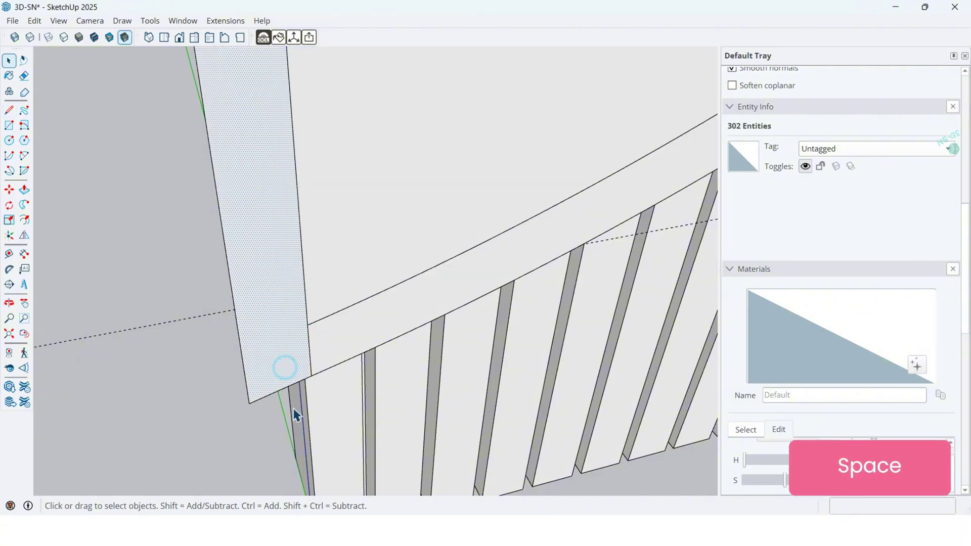
pyautogui.moveTo(318, 443); pyautogui.dragTo(261, 409, button='middle')
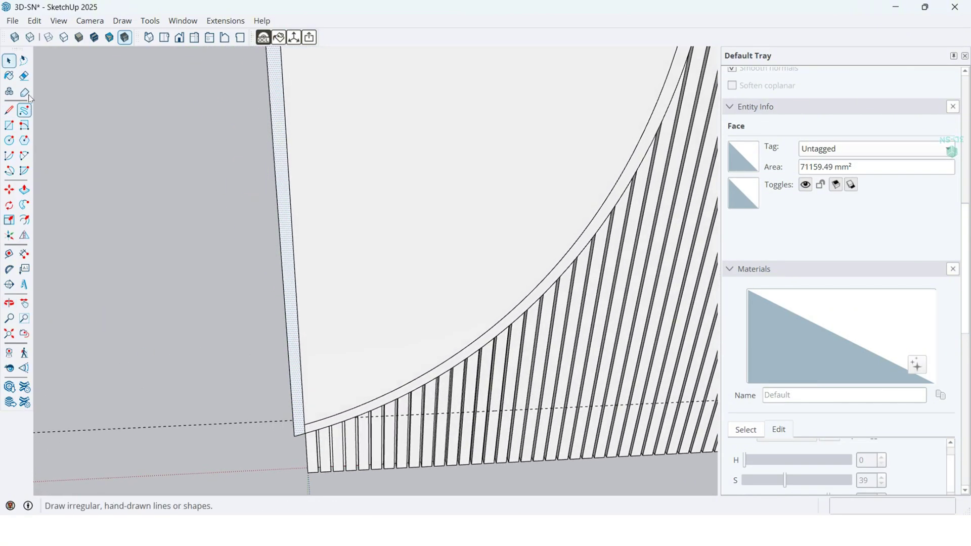
pyautogui.click(293, 434)
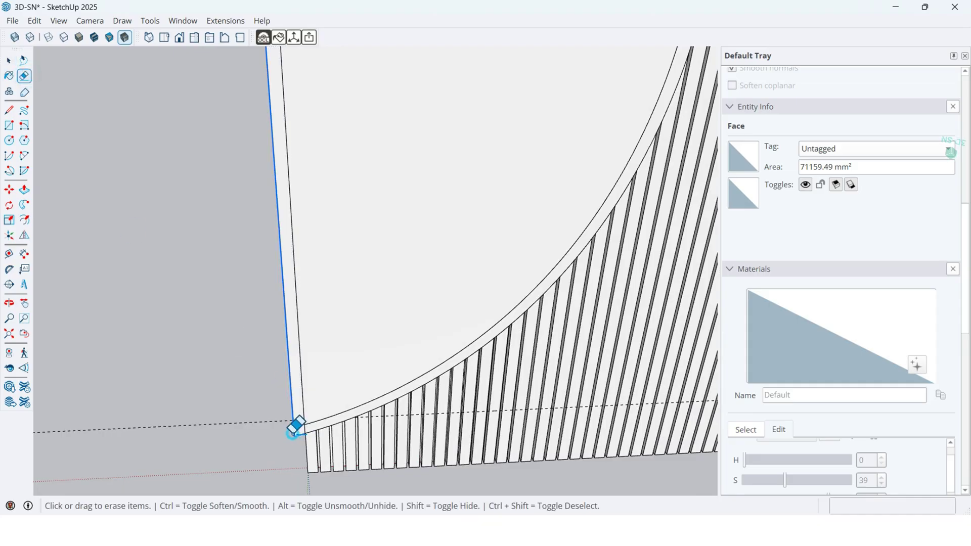
pyautogui.scroll(-3, 270, 470)
pyautogui.keyDown('shift'); pyautogui.moveTo(275, 307); pyautogui.dragTo(292, 536, button='middle'); pyautogui.keyUp('shift')
pyautogui.keyDown('shift'); pyautogui.moveTo(252, 173); pyautogui.dragTo(251, 183, button='middle'); pyautogui.keyUp('shift')
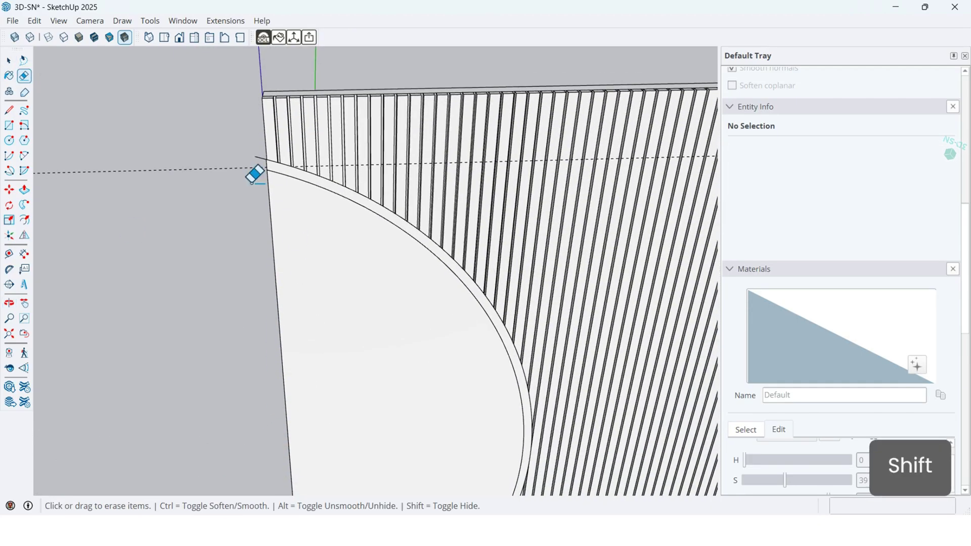
pyautogui.scroll(5, 245, 169)
pyautogui.keyDown('shift'); pyautogui.moveTo(396, 178); pyautogui.dragTo(319, 261, button='middle'); pyautogui.keyUp('shift')
pyautogui.click(314, 219)
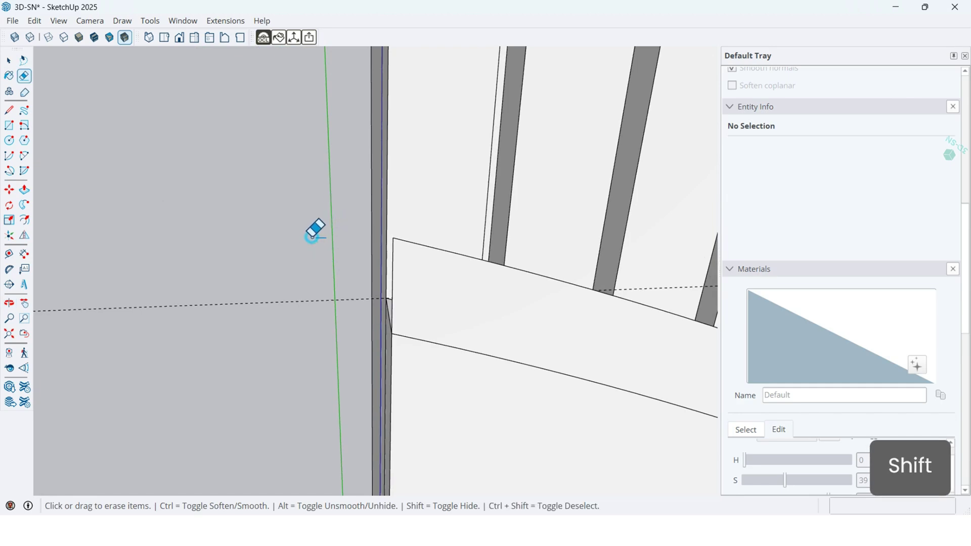
# Push/Pull the back face of the curved border 1 cm toward the slats, creating a new starting face
pyautogui.scroll(-5, 267, 293)
pyautogui.moveTo(342, 340)
pyautogui.mouseDown(button='middle')
pyautogui.moveTo(583, 388)
pyautogui.moveTo(672, 425)
pyautogui.mouseUp(button='middle')
pyautogui.scroll(3, 305, 222)
pyautogui.moveTo(309, 212)
pyautogui.mouseDown(button='middle')
pyautogui.moveTo(317, 225)
pyautogui.moveTo(371, 227)
pyautogui.moveTo(373, 246)
pyautogui.mouseUp(button='middle')
pyautogui.press('space')
pyautogui.press('p')
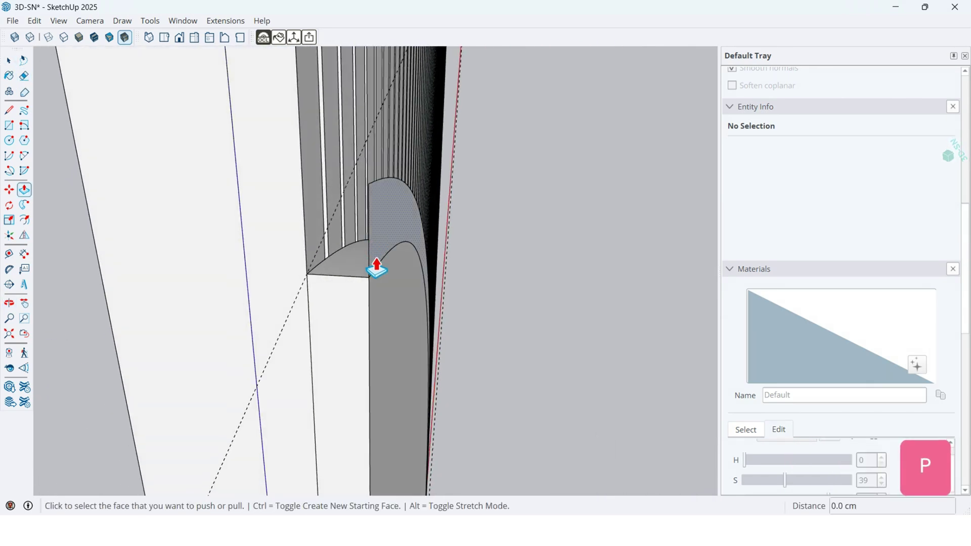
pyautogui.click(349, 271)
pyautogui.press('ctrl')
pyautogui.click(344, 277)
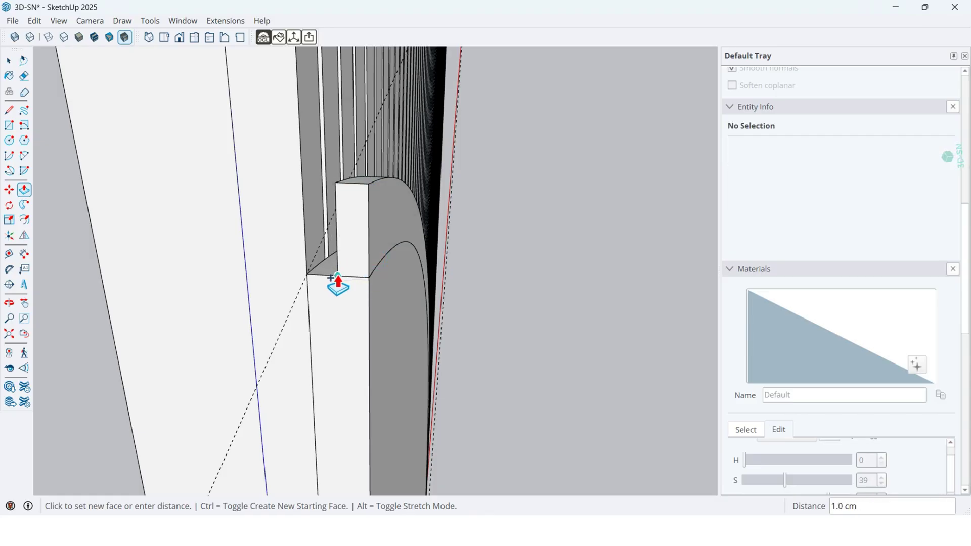
pyautogui.click(338, 273)
pyautogui.moveTo(337, 273); pyautogui.dragTo(74, 347, button='middle')
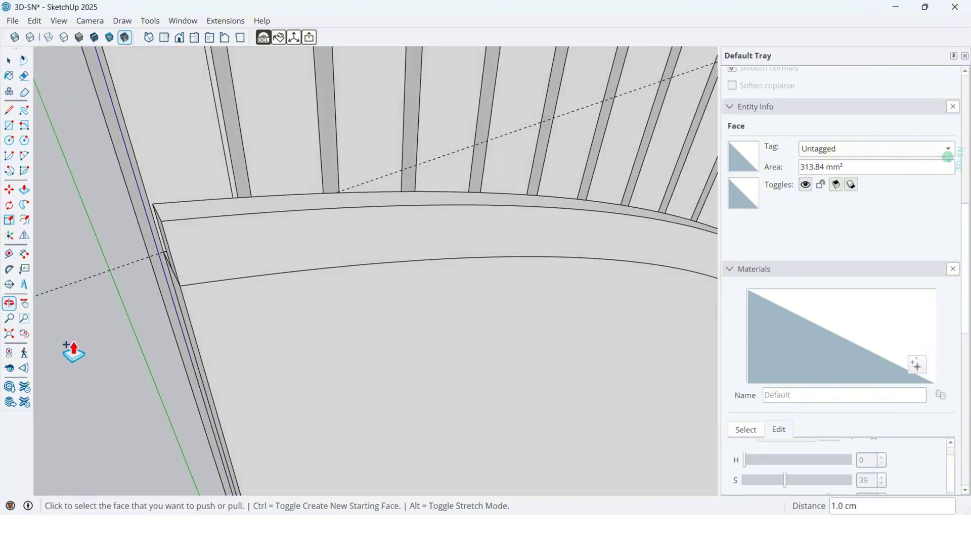
# Paint the panel's curved side face behind the border with C04_Amber_Sunshine from the Solid Colors collection
pyautogui.scroll(-1, 256, 283)
pyautogui.moveTo(258, 289); pyautogui.dragTo(630, 283, button='middle')
pyautogui.scroll(3, 374, 259)
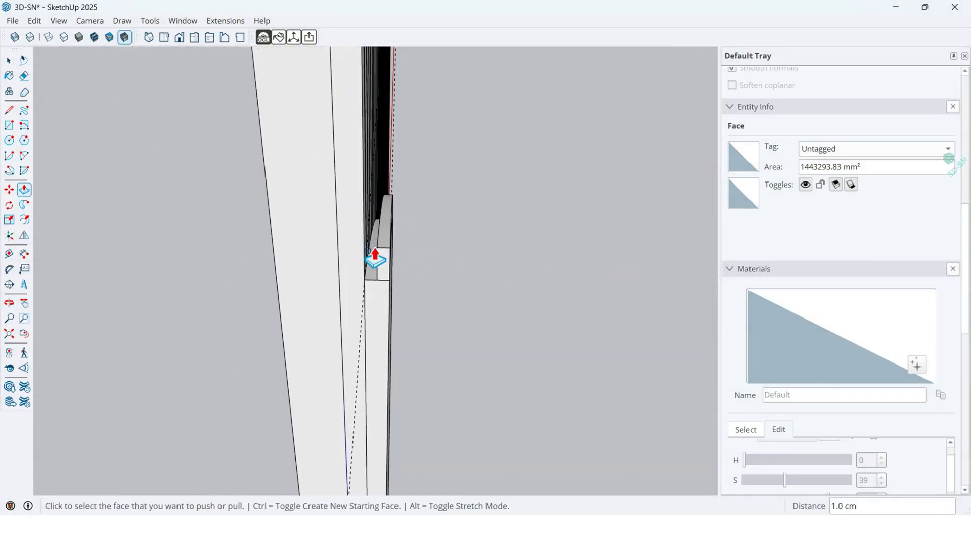
pyautogui.scroll(1, 380, 281)
pyautogui.press('p')
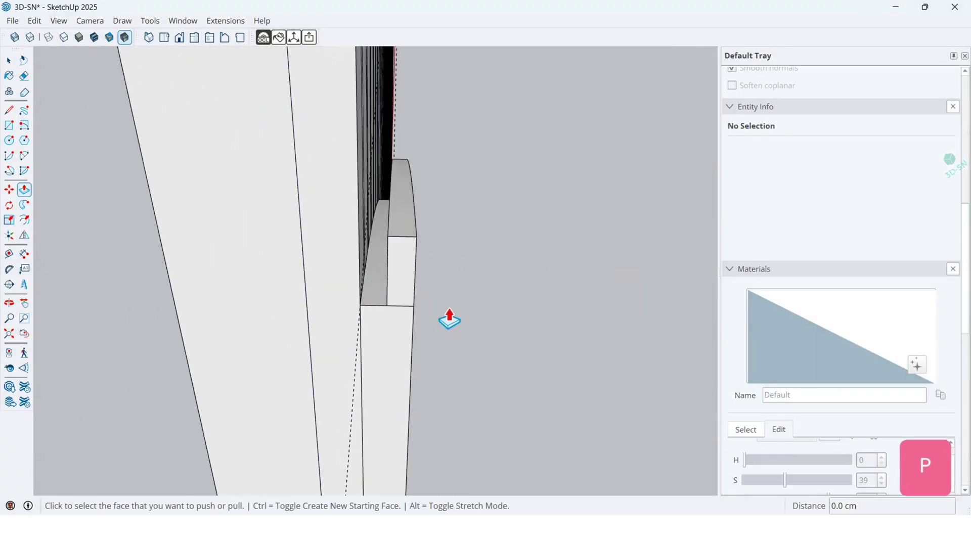
pyautogui.click(745, 430)
pyautogui.scroll(-1, 746, 430)
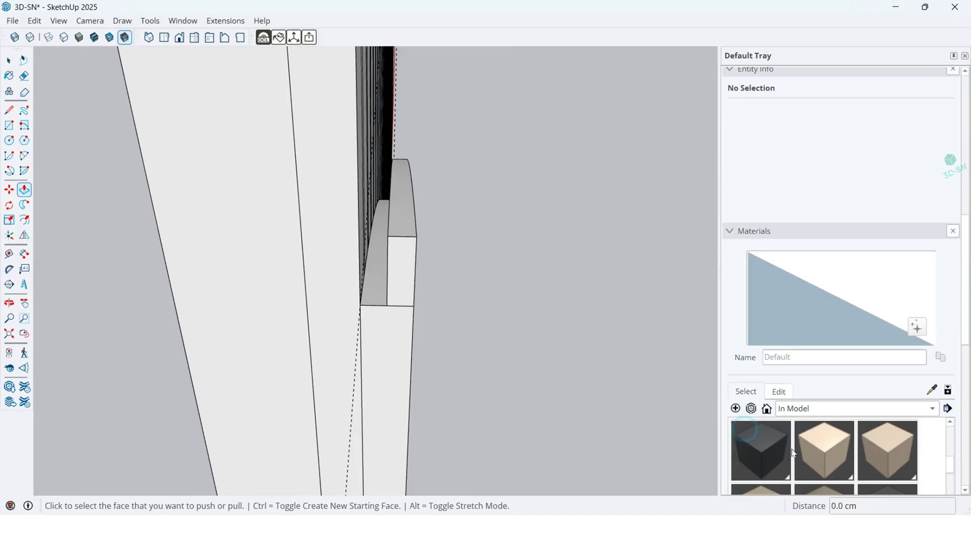
pyautogui.click(805, 411)
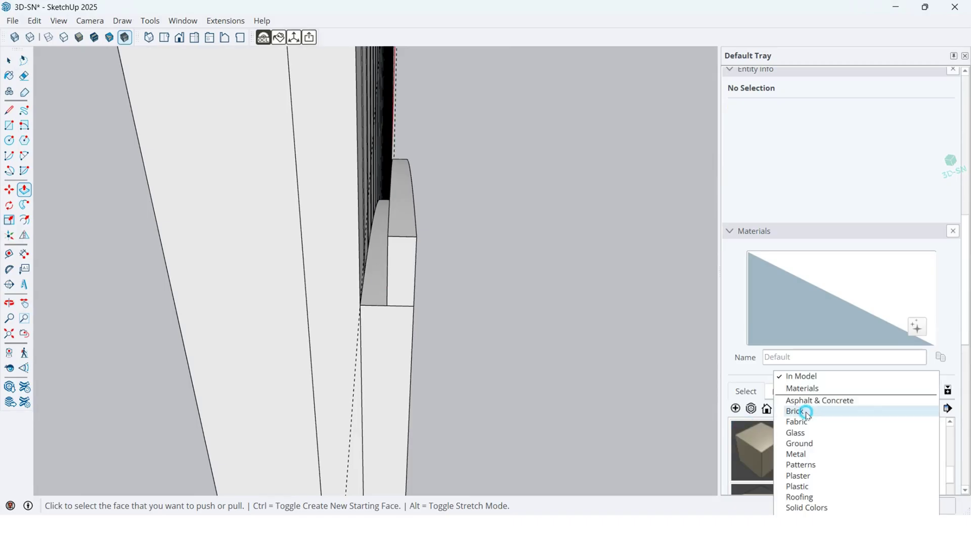
pyautogui.click(811, 507)
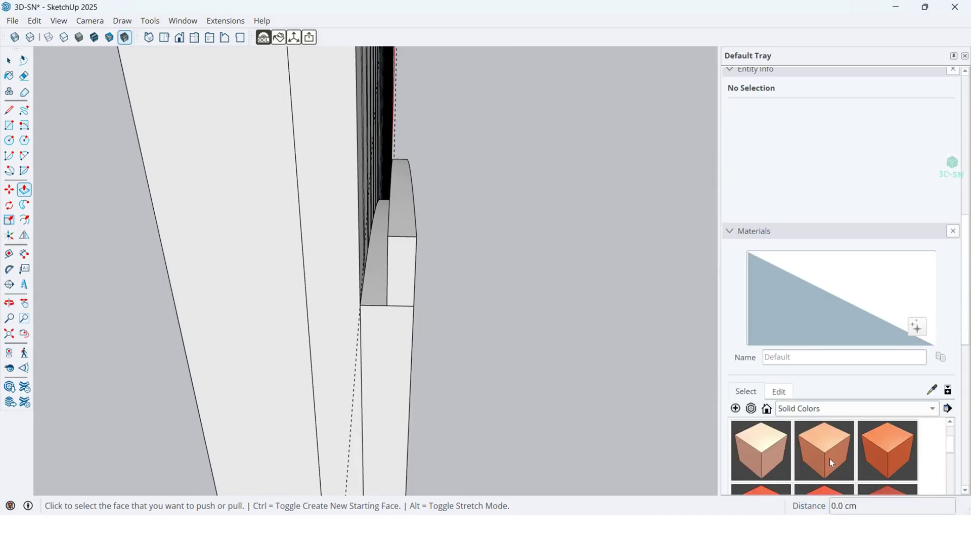
pyautogui.scroll(-4, 962, 355)
pyautogui.scroll(-2, 864, 336)
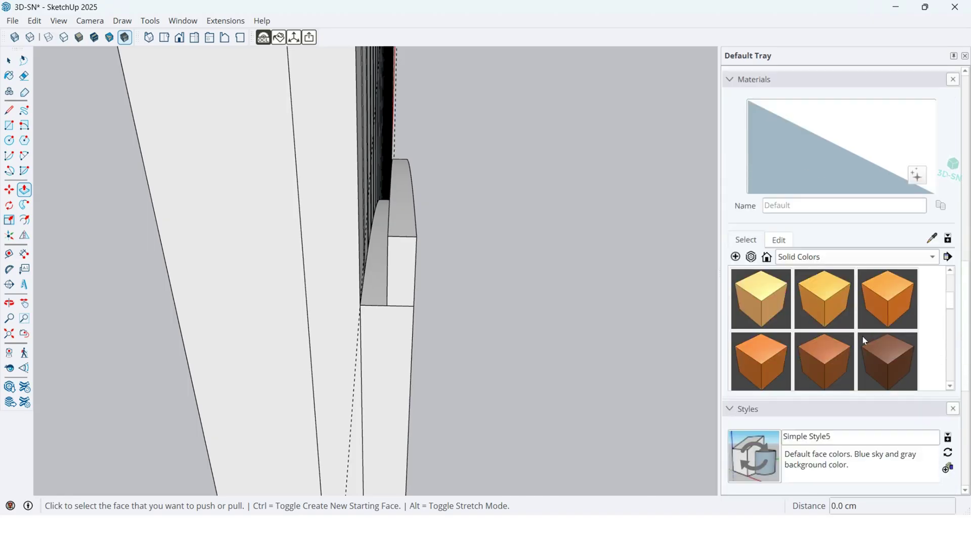
pyautogui.click(826, 306)
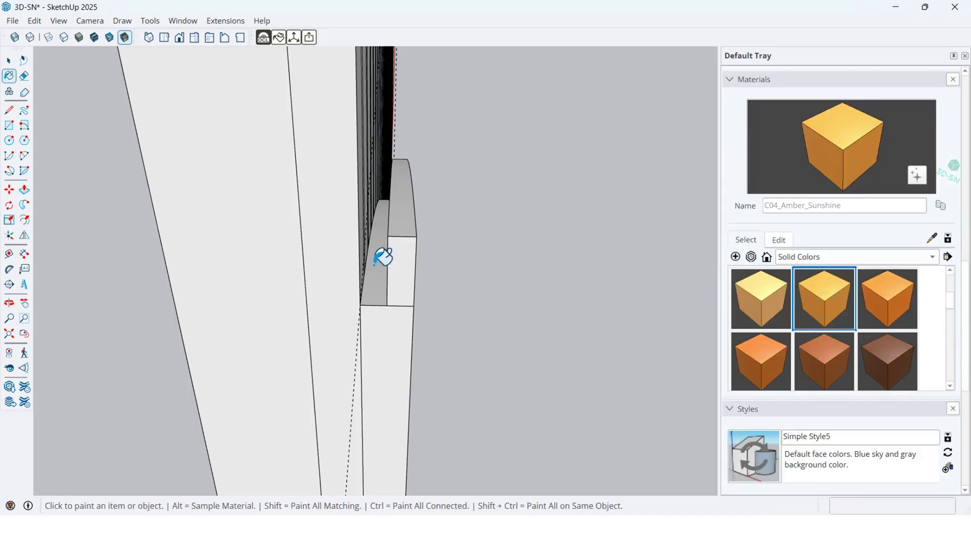
pyautogui.scroll(2, 384, 256)
pyautogui.click(370, 279)
pyautogui.scroll(-4, 364, 339)
# Delete the arc edge separating the curved border from the half-round panel's front face
pyautogui.moveTo(457, 326); pyautogui.dragTo(143, 251, button='middle')
pyautogui.scroll(-1, 209, 197)
pyautogui.moveTo(217, 188)
pyautogui.mouseDown(button='middle')
pyautogui.moveTo(310, 279)
pyautogui.moveTo(329, 260)
pyautogui.mouseUp(button='middle')
pyautogui.press('space')
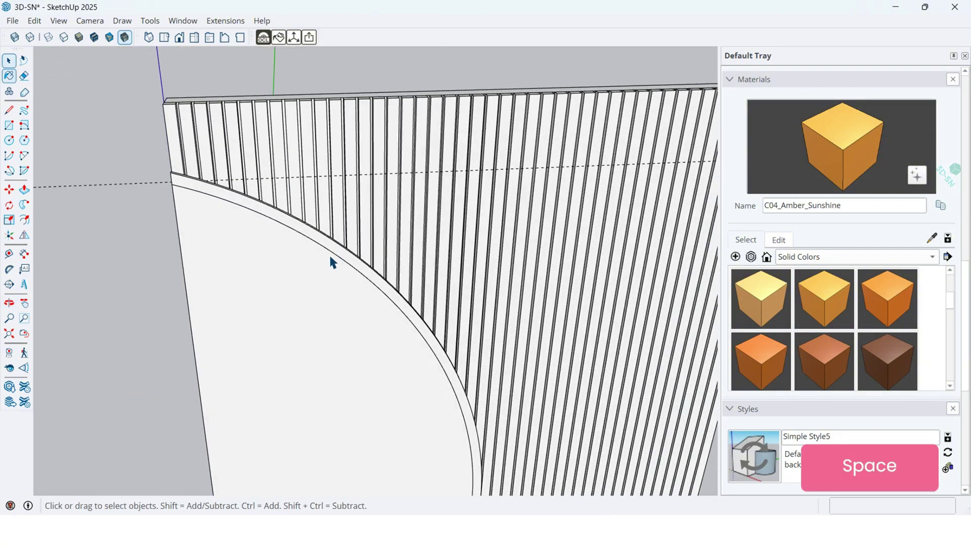
pyautogui.scroll(2, 331, 260)
pyautogui.press('Delete')
pyautogui.scroll(-3, 347, 255)
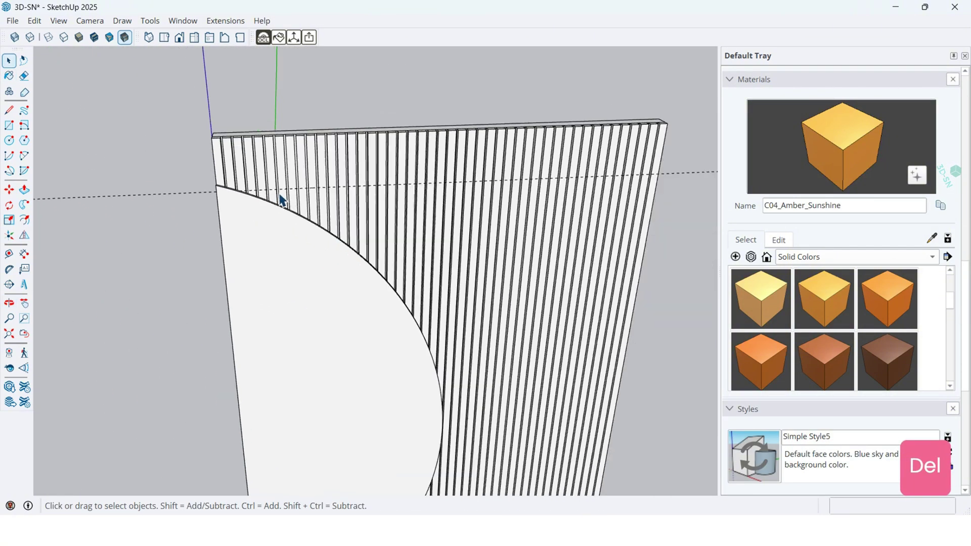
# Erase the short seam edges between the border ends and the panel's straight side face at the upper and lower ends
pyautogui.scroll(2, 355, 328)
pyautogui.moveTo(379, 270); pyautogui.dragTo(400, 237, button='middle')
pyautogui.scroll(3, 398, 233)
pyautogui.scroll(-1, 395, 238)
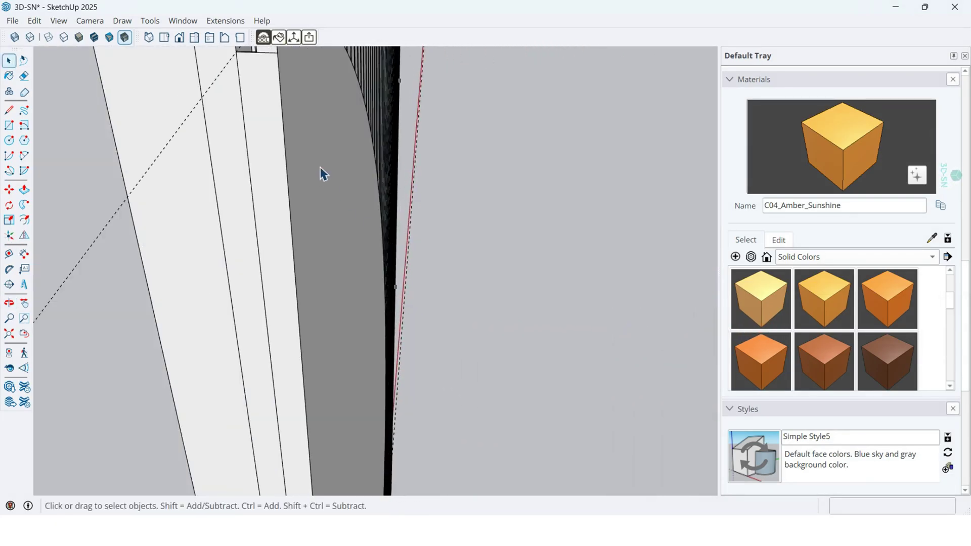
pyautogui.keyDown('shift'); pyautogui.moveTo(323, 174); pyautogui.dragTo(356, 261, button='middle'); pyautogui.keyUp('shift')
pyautogui.scroll(2, 321, 180)
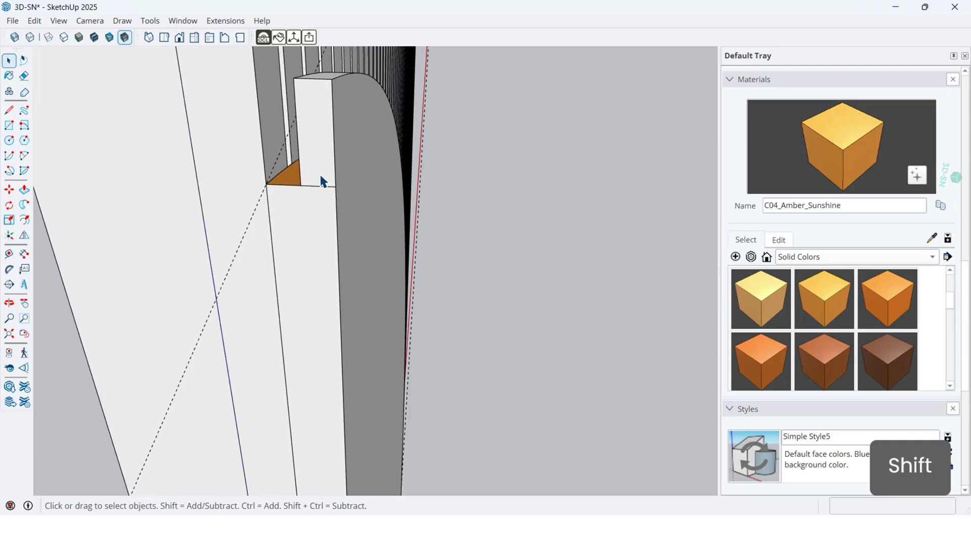
pyautogui.press('e')
pyautogui.scroll(-1, 309, 137)
pyautogui.keyDown('shift'); pyautogui.moveTo(353, 353); pyautogui.dragTo(290, 125, button='middle'); pyautogui.keyUp('shift')
pyautogui.moveTo(303, 377)
pyautogui.keyDown('shift'); pyautogui.mouseDown(button='middle')
pyautogui.moveTo(314, 253)
pyautogui.moveTo(292, 116)
pyautogui.mouseUp(button='middle'); pyautogui.keyUp('shift')
pyautogui.keyDown('shift'); pyautogui.moveTo(304, 329); pyautogui.dragTo(283, 202, button='middle'); pyautogui.keyUp('shift')
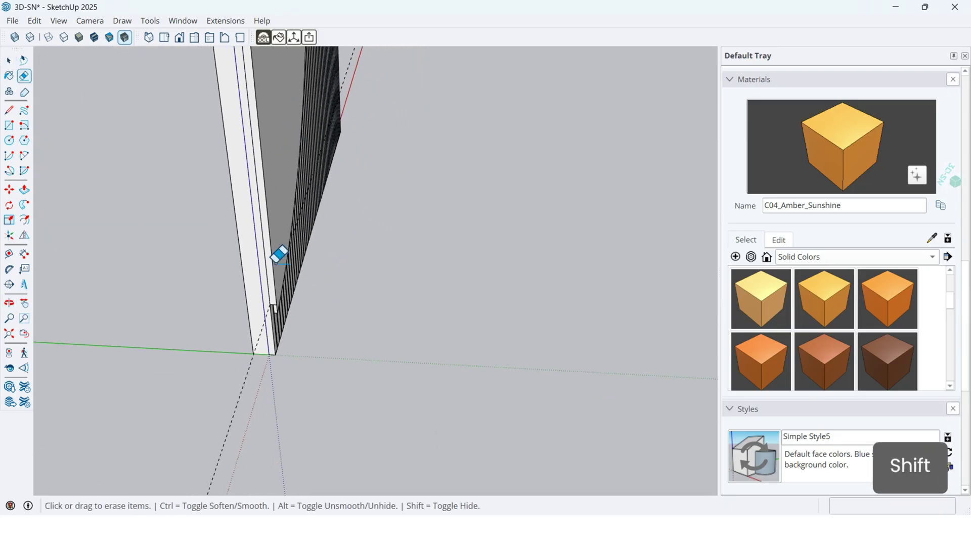
pyautogui.scroll(3, 281, 296)
pyautogui.scroll(2, 264, 311)
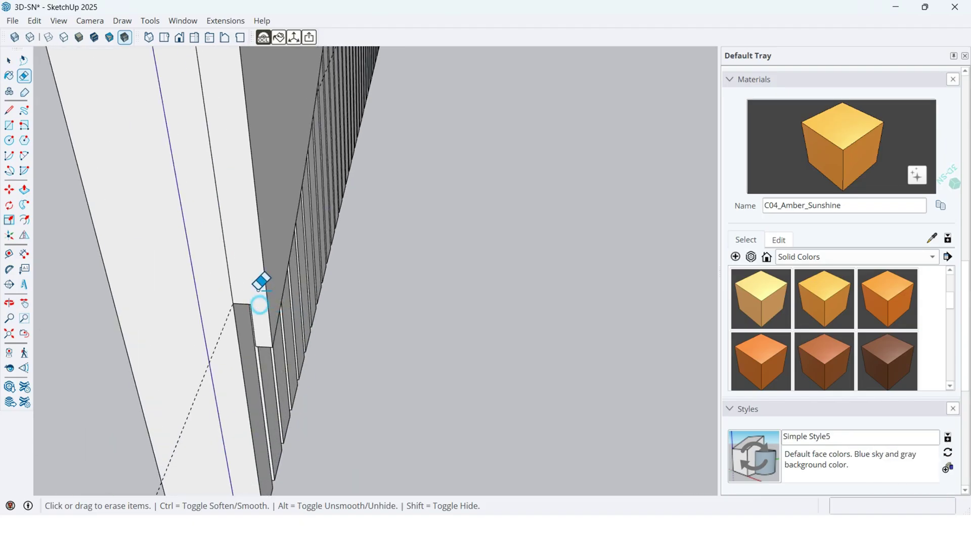
pyautogui.scroll(-3, 259, 304)
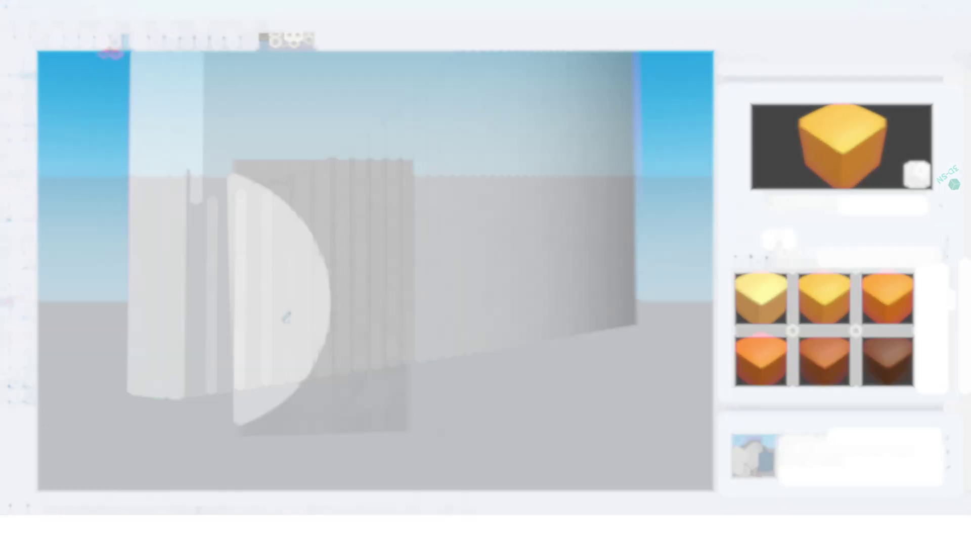
# Select the whole half-round panel and scale it wider along the red axis, away from its straight edge
pyautogui.press('space')
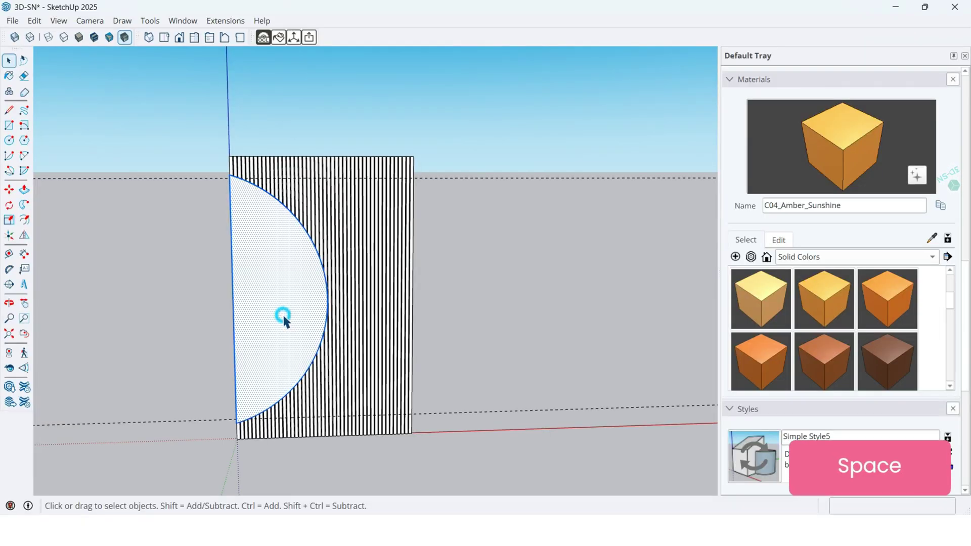
pyautogui.click(284, 317)
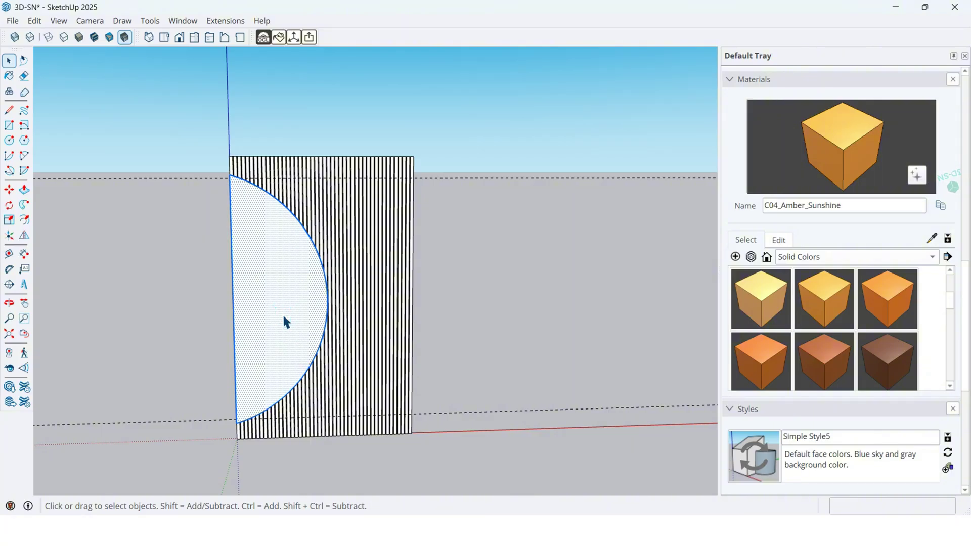
pyautogui.press('s')
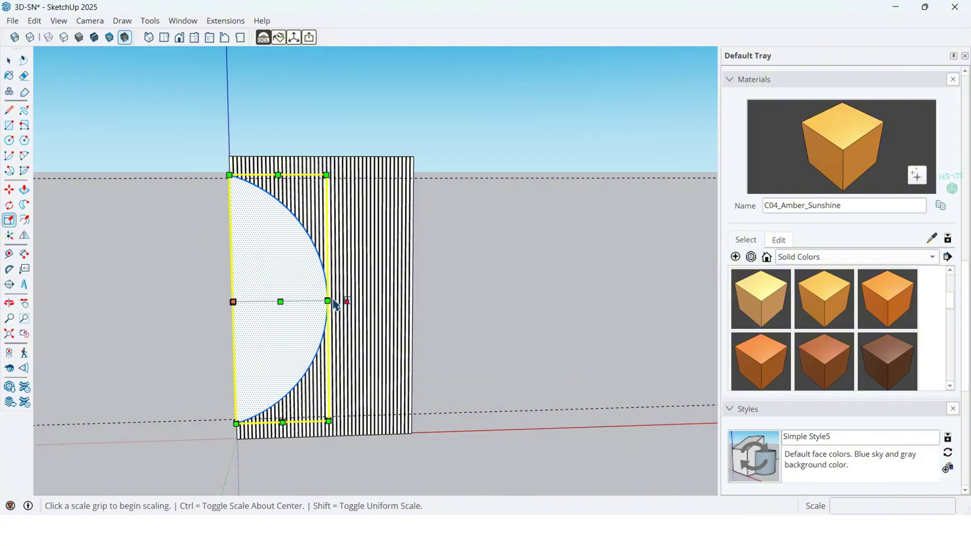
pyautogui.click(327, 301)
pyautogui.moveTo(328, 300); pyautogui.dragTo(334, 342, button='middle')
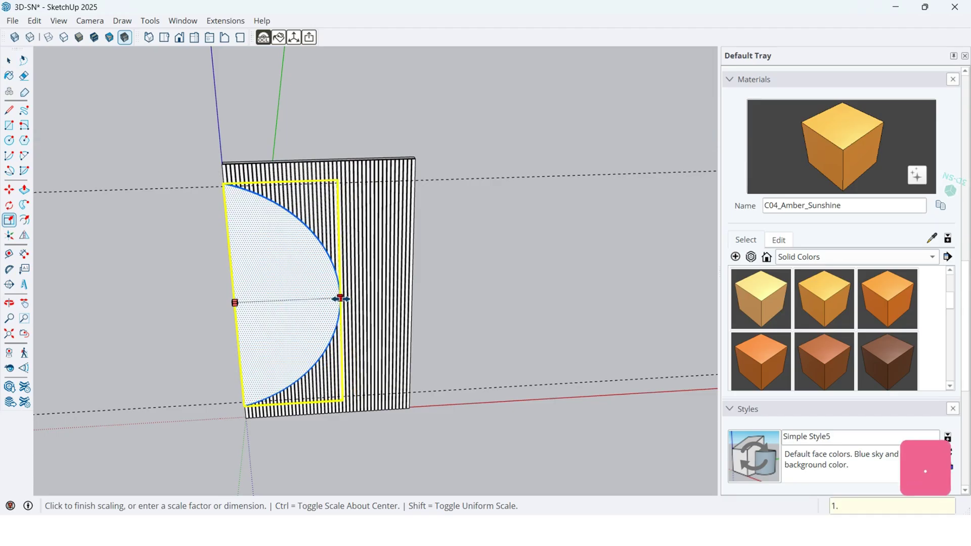
pyautogui.press('Return')
pyautogui.moveTo(340, 299); pyautogui.dragTo(321, 253, button='middle')
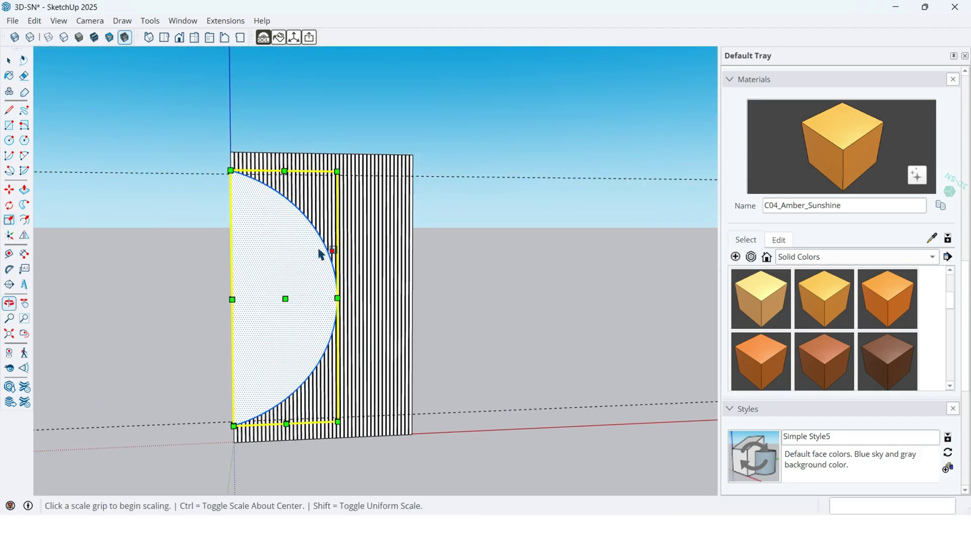
# Select all connected geometry of the half-round panel and make it a group
pyautogui.press('space')
pyautogui.click(505, 299)
pyautogui.scroll(1, 283, 344)
pyautogui.click(276, 295)
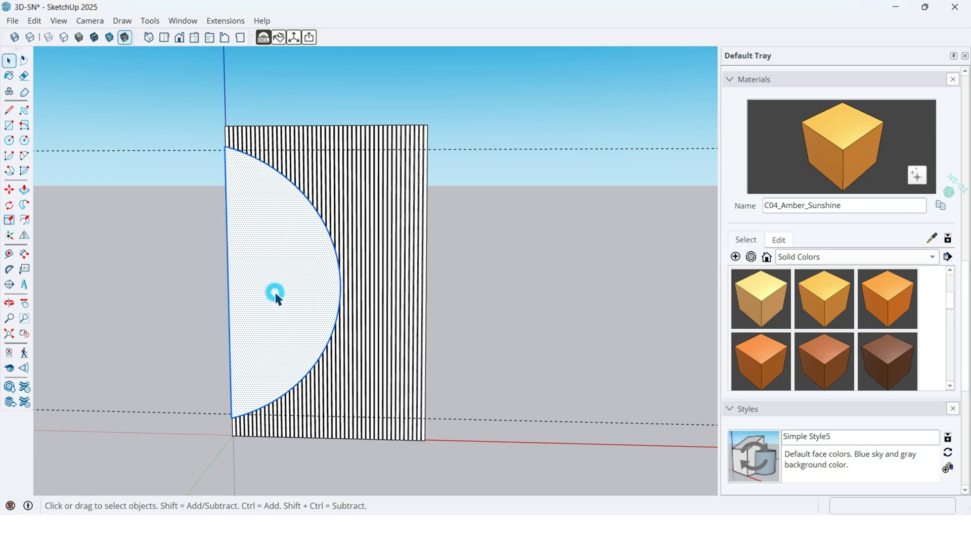
pyautogui.rightClick(277, 297)
pyautogui.click(340, 118)
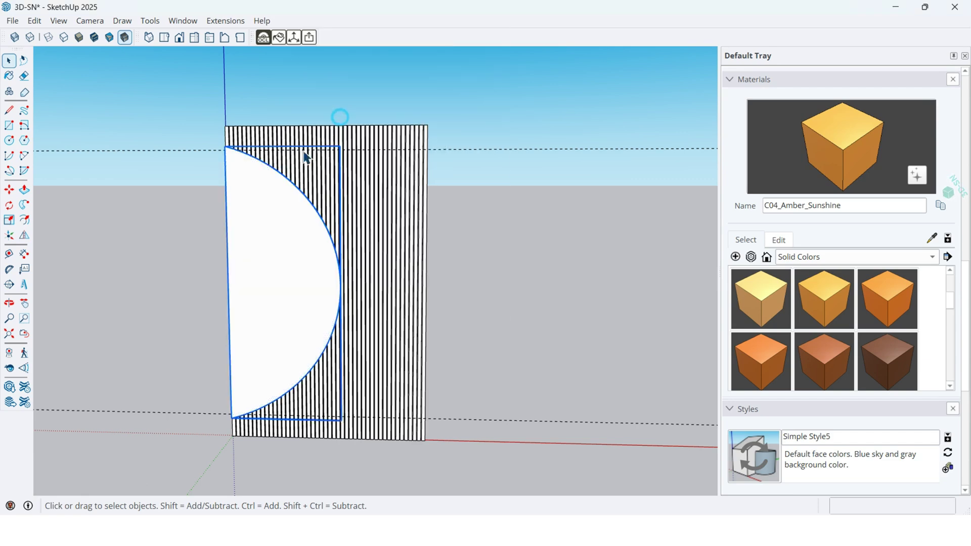
# Place a horizontal guide 50 cm above the lower guide on the slatted panel with the Tape Measure tool
pyautogui.scroll(2, 338, 420)
pyautogui.click(11, 259)
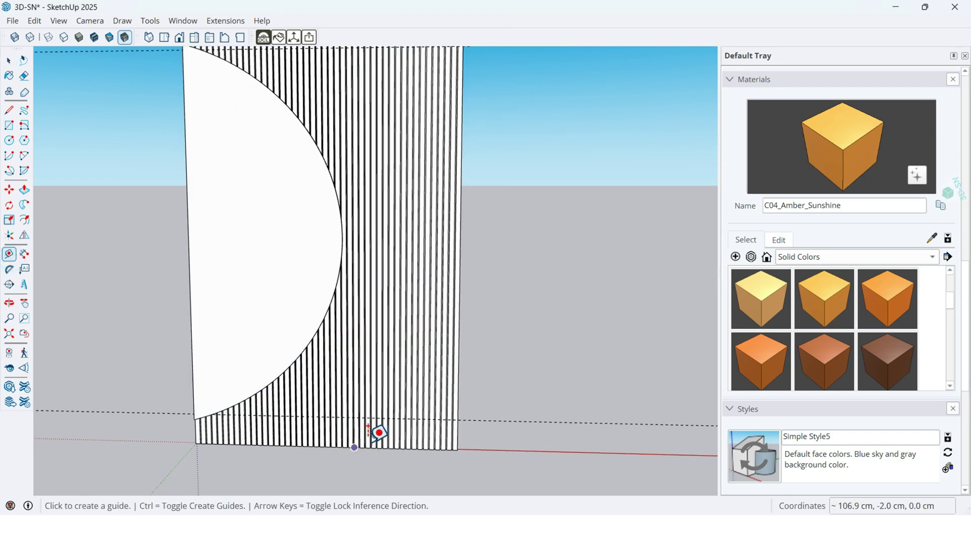
pyautogui.scroll(3, 411, 414)
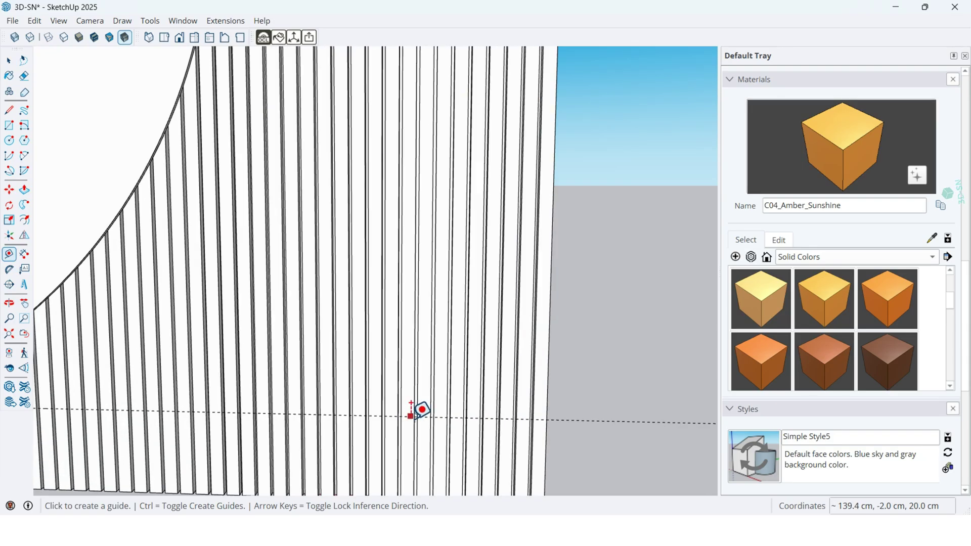
pyautogui.click(409, 403)
pyautogui.scroll(-3, 413, 405)
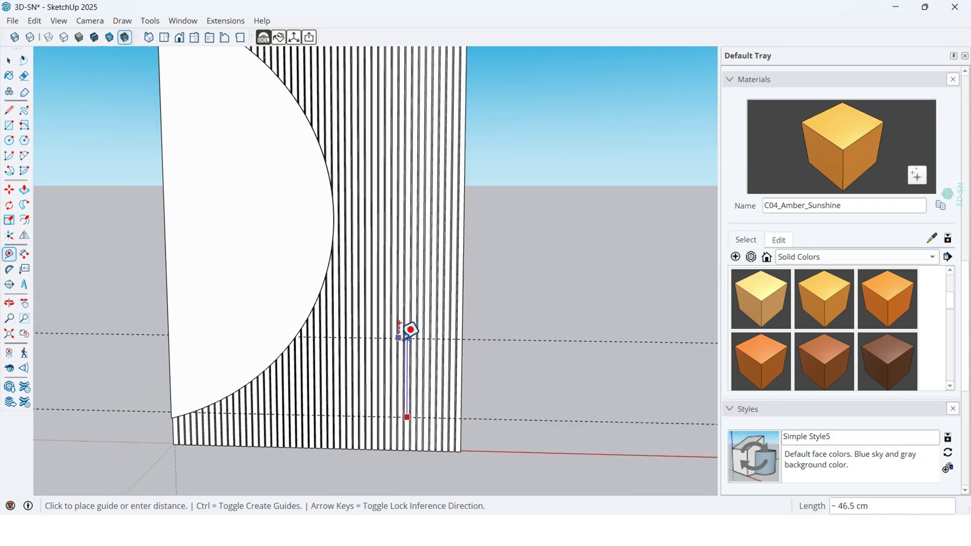
pyautogui.write('50')
pyautogui.press('Return')
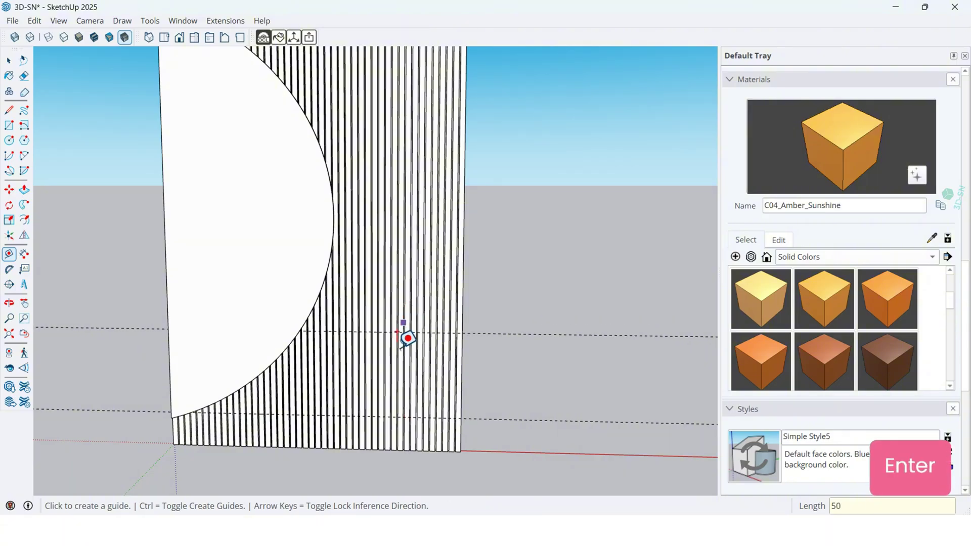
pyautogui.scroll(-3, 356, 465)
pyautogui.moveTo(369, 408)
pyautogui.mouseDown(button='middle')
pyautogui.moveTo(327, 405)
pyautogui.moveTo(378, 400)
pyautogui.mouseUp(button='middle')
pyautogui.scroll(3, 378, 399)
pyautogui.scroll(5, 376, 385)
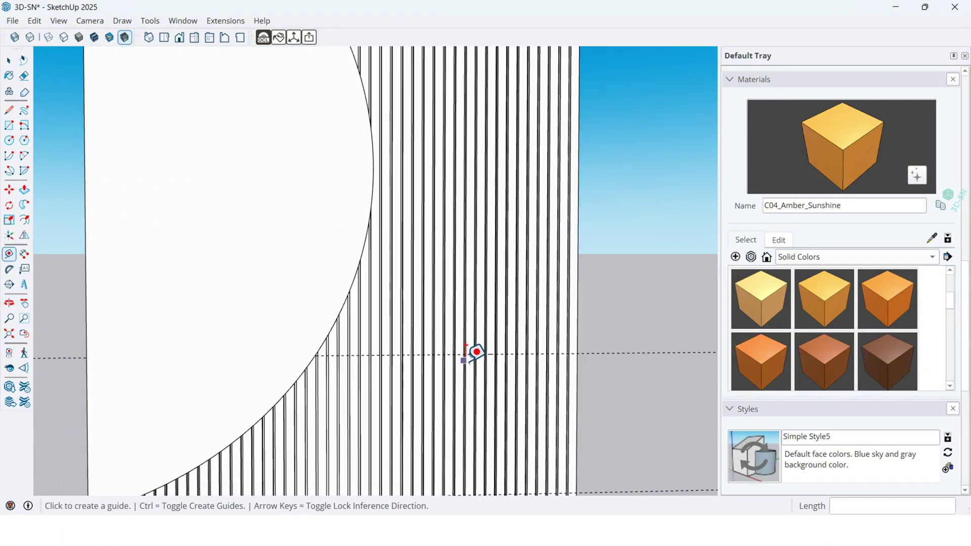
# Place a horizontal guide 20 cm above the middle guide on the slatted panel with the Tape Measure tool
pyautogui.click(485, 352)
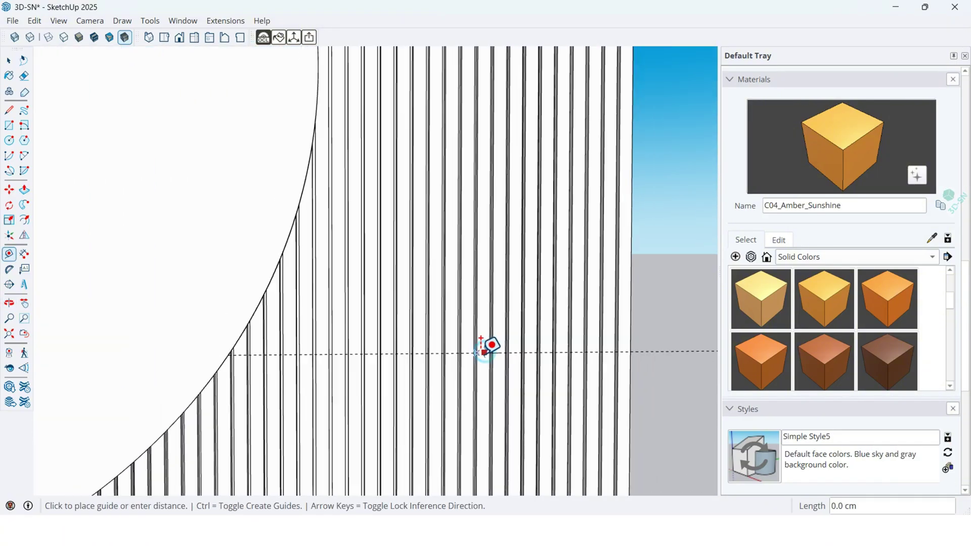
pyautogui.scroll(-3, 481, 353)
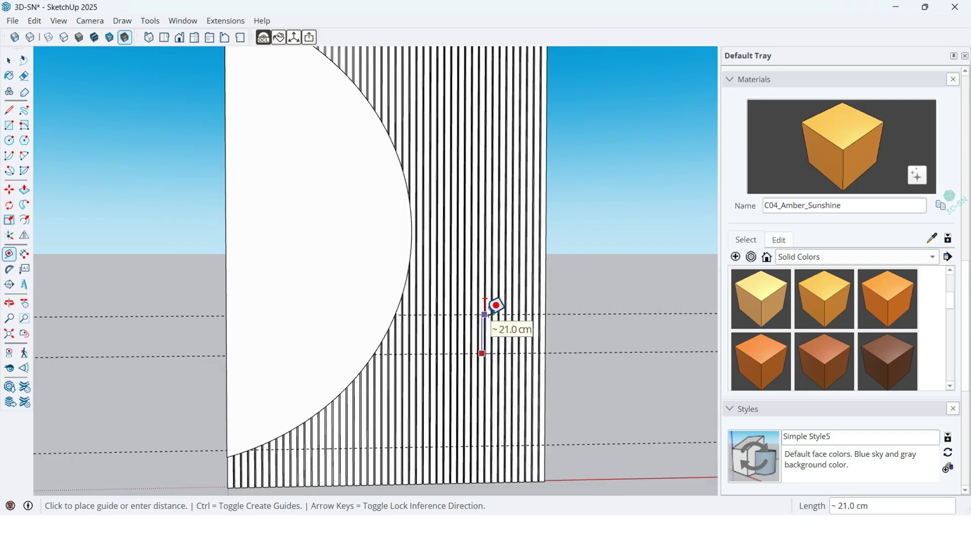
pyautogui.write('20')
pyautogui.press('Return')
pyautogui.scroll(-3, 295, 404)
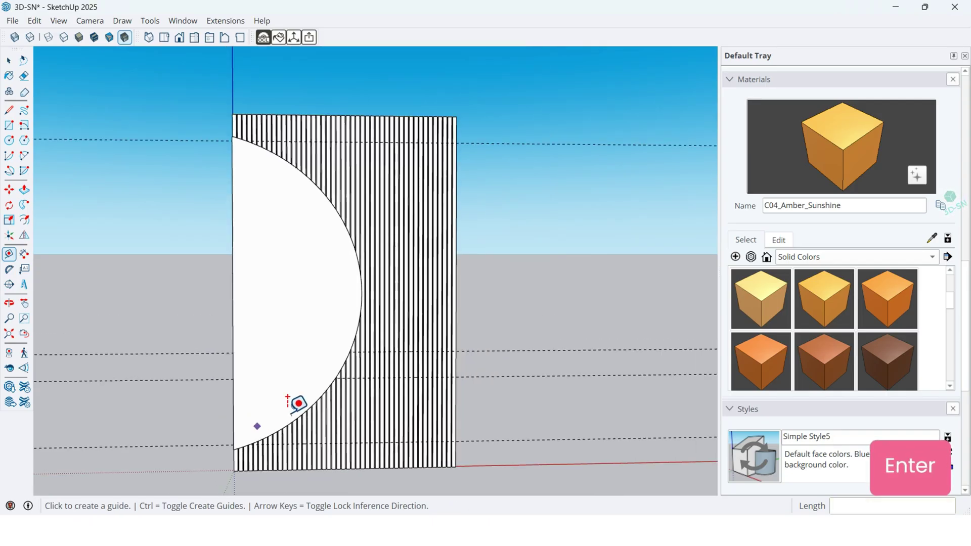
pyautogui.moveTo(295, 403); pyautogui.dragTo(403, 367, button='middle')
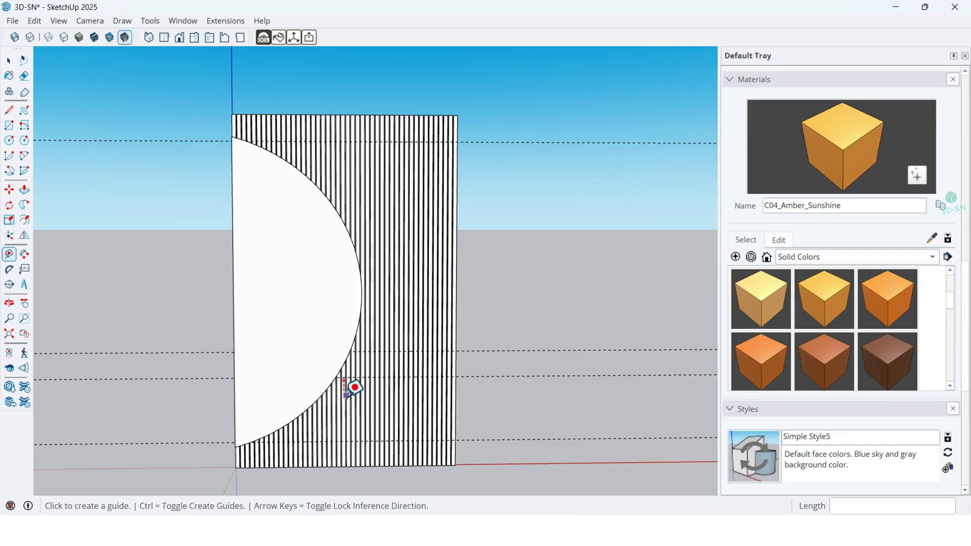
# Draw a rectangle about 114.3 by 20.1 cm between the two middle guides, from the slatted panel's outer edge to behind the half-round, using X-ray temporarily
pyautogui.press('space')
pyautogui.scroll(5, 342, 401)
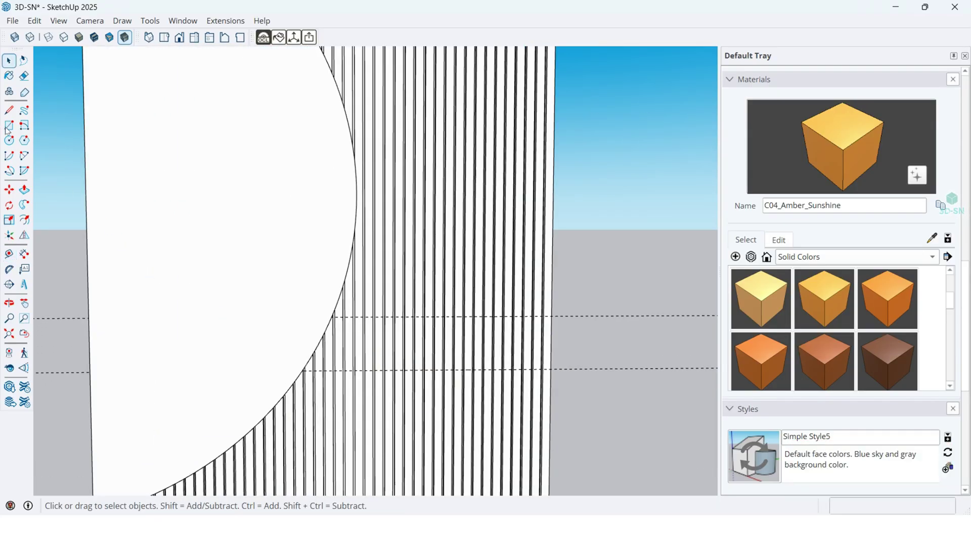
pyautogui.scroll(3, 503, 306)
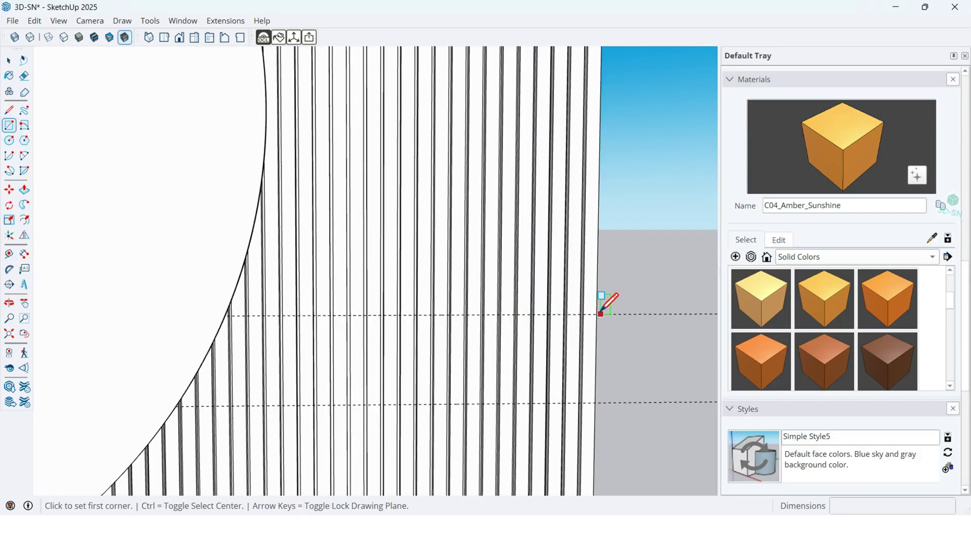
pyautogui.click(597, 314)
pyautogui.scroll(-3, 600, 314)
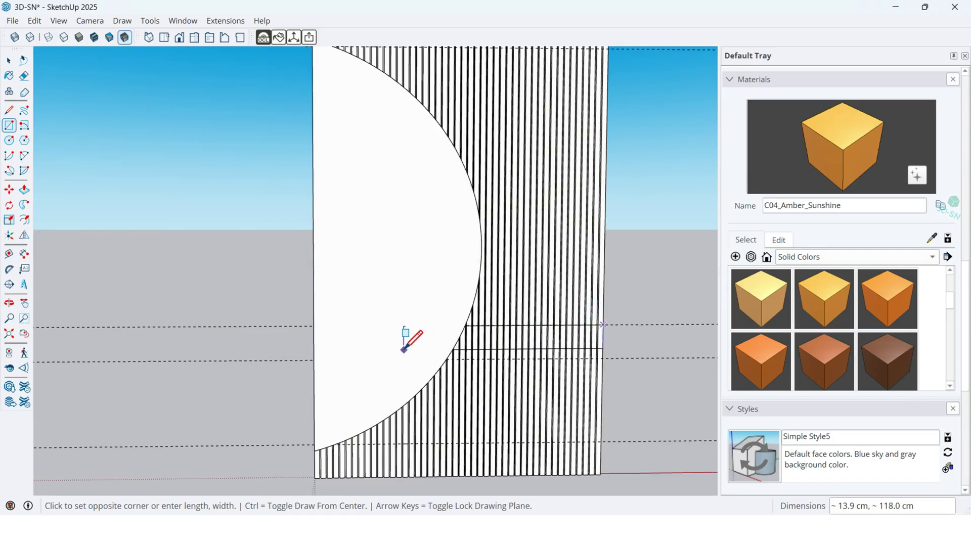
pyautogui.press('Left')
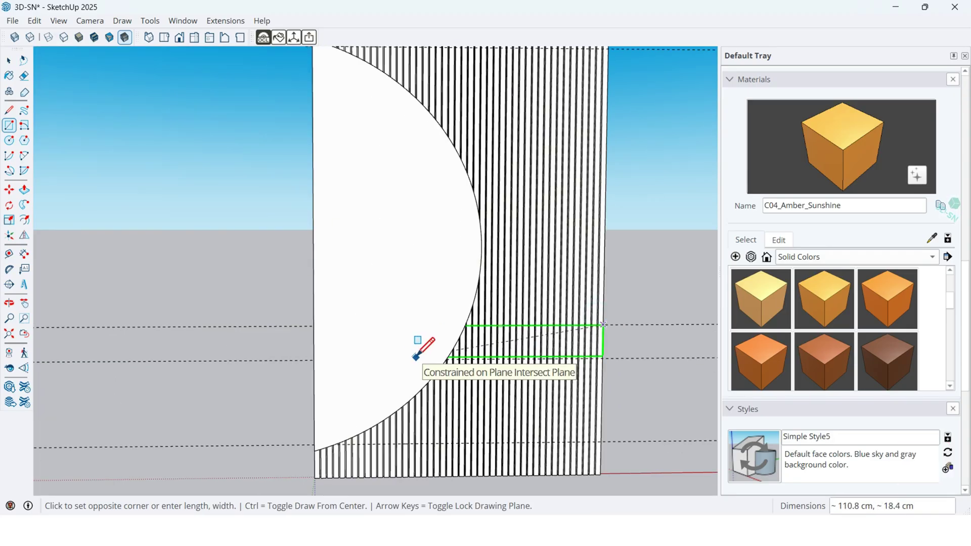
pyautogui.click(14, 37)
pyautogui.scroll(2, 436, 362)
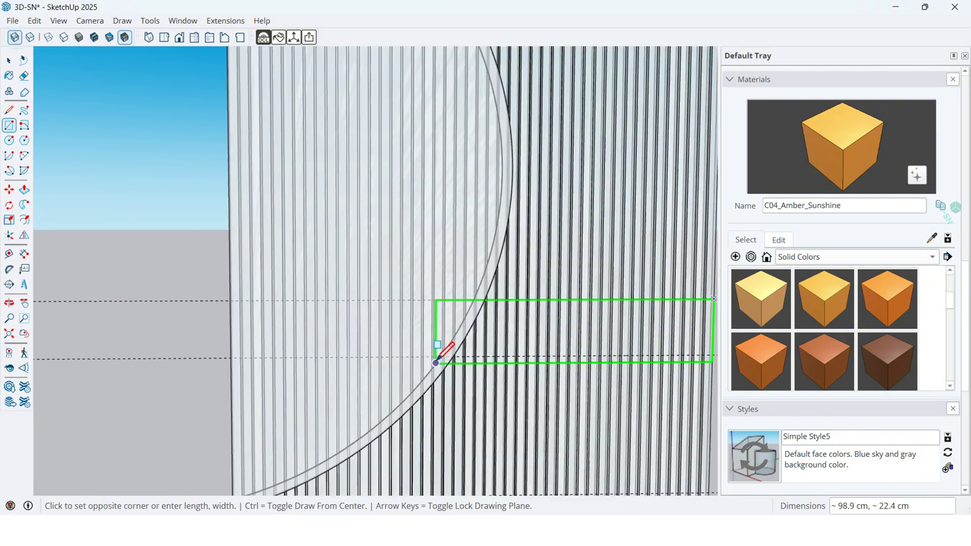
pyautogui.scroll(1, 404, 357)
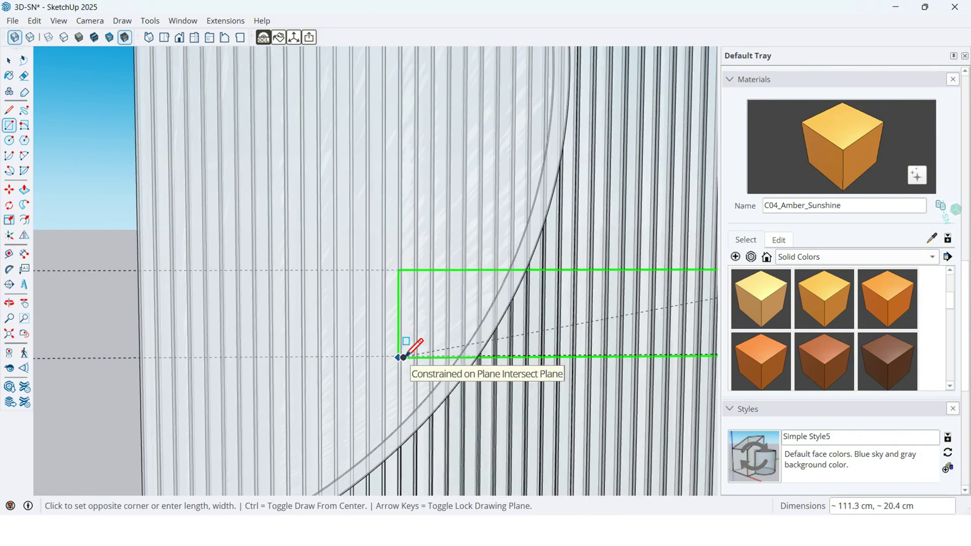
pyautogui.scroll(2, 402, 357)
pyautogui.click(374, 356)
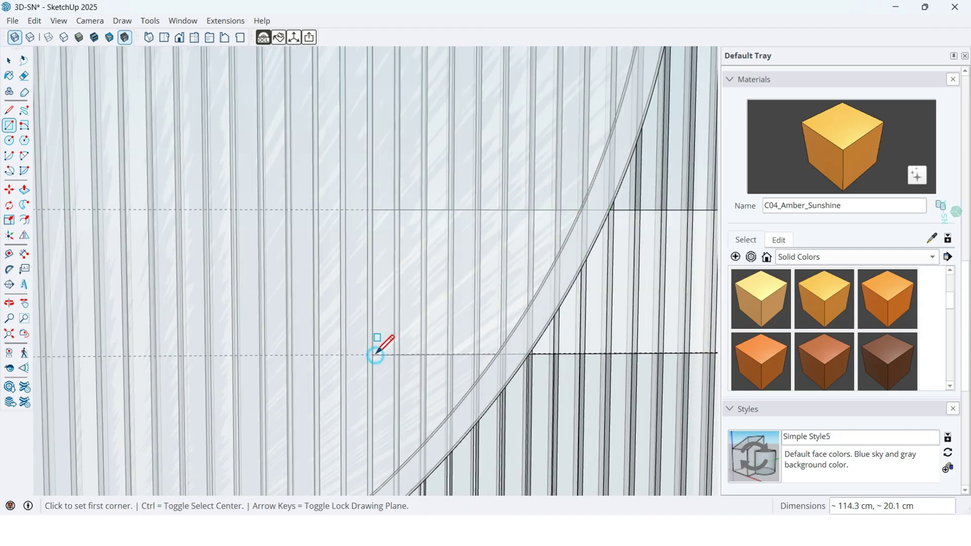
pyautogui.scroll(-4, 354, 351)
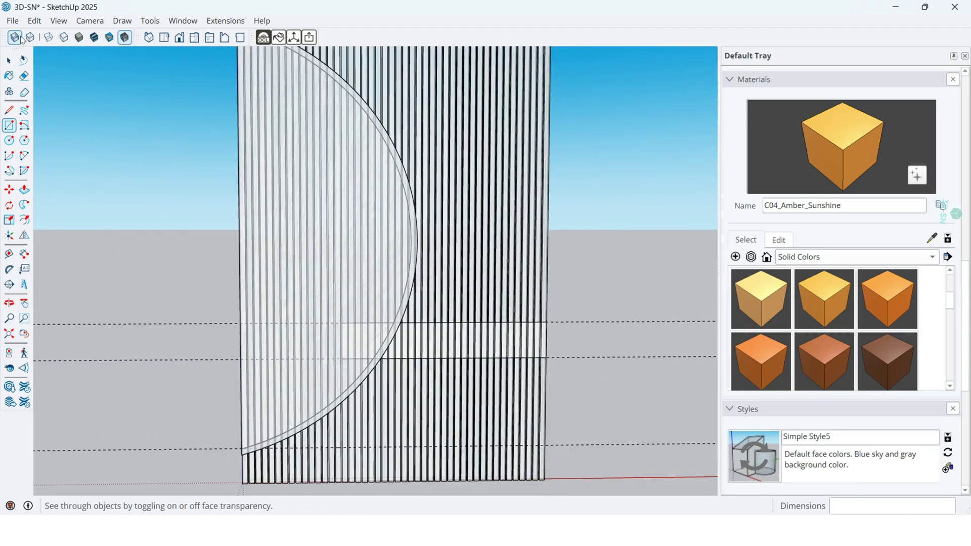
pyautogui.click(19, 37)
# Push/Pull the rectangle between the guides 40 cm outward from the slatted panel to form a box
pyautogui.moveTo(427, 353); pyautogui.dragTo(444, 399, button='middle')
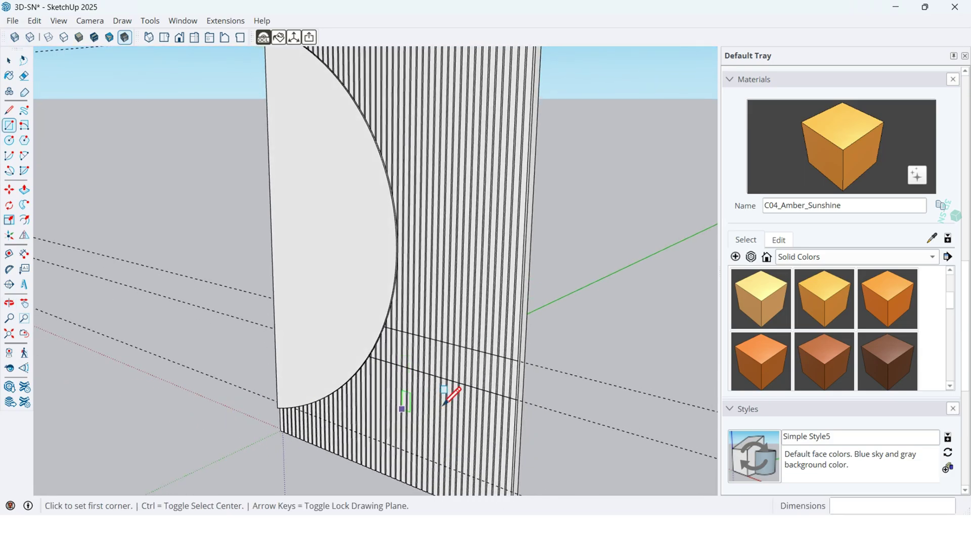
pyautogui.click(24, 190)
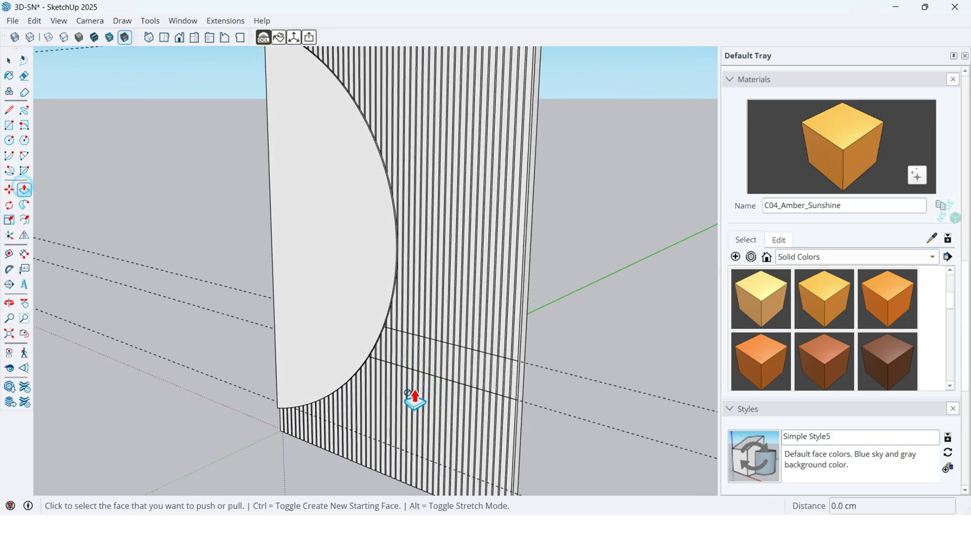
pyautogui.click(447, 371)
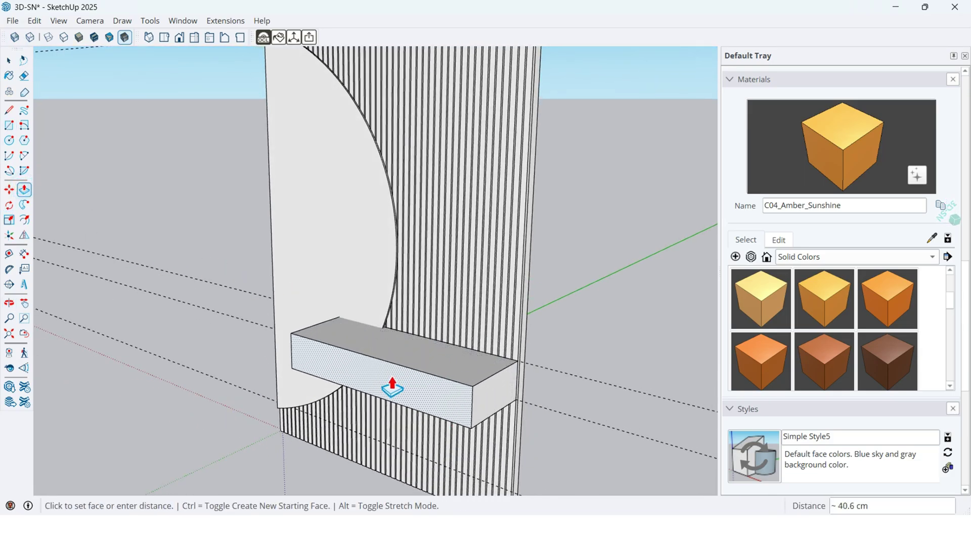
pyautogui.moveTo(397, 387); pyautogui.dragTo(329, 416, button='middle')
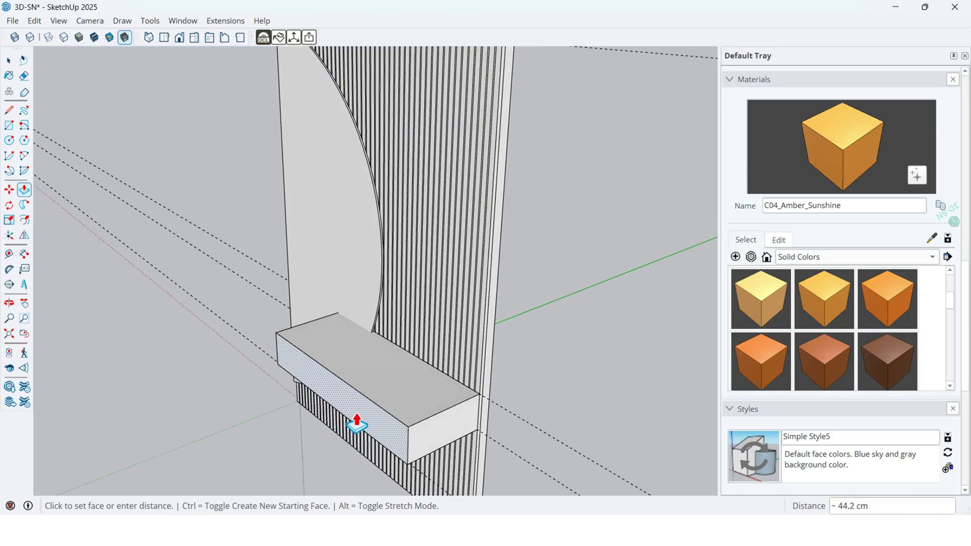
pyautogui.write('40')
pyautogui.press('Return')
pyautogui.press('Return')
# Select all connected geometry of the box and make it a group
pyautogui.moveTo(396, 419); pyautogui.dragTo(490, 357, button='middle')
pyautogui.scroll(3, 479, 372)
pyautogui.press('space')
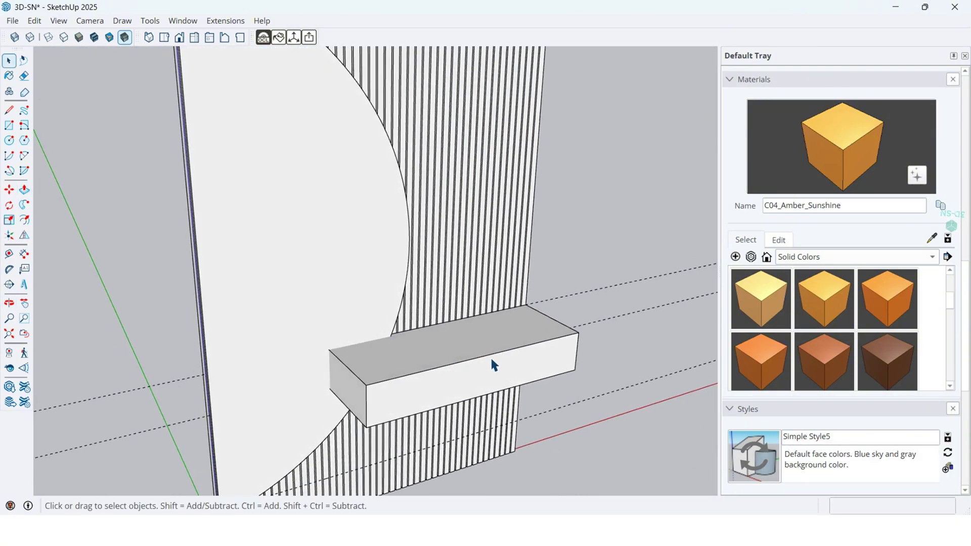
pyautogui.click(490, 356)
pyautogui.tripleClick(490, 356)
pyautogui.rightClick(490, 356)
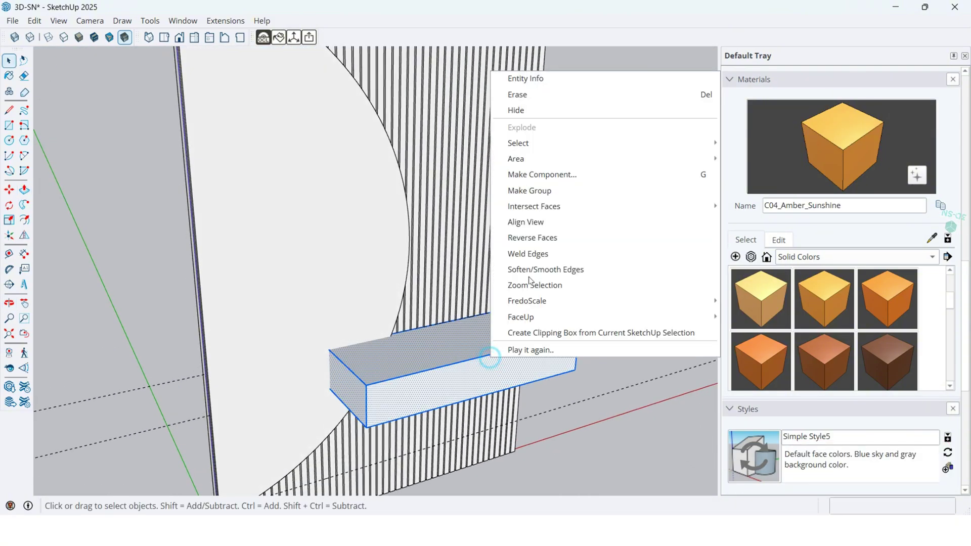
pyautogui.click(529, 189)
# Delete all guides from the model
pyautogui.moveTo(300, 363); pyautogui.dragTo(199, 362, button='middle')
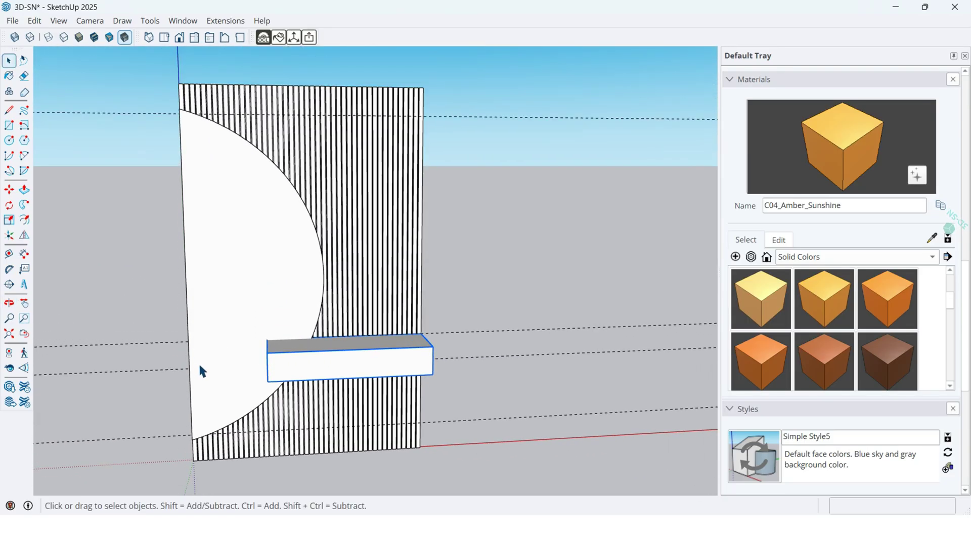
pyautogui.click(34, 21)
pyautogui.click(101, 147)
# Open the box group for editing and hide the rest of the model
pyautogui.scroll(2, 365, 354)
pyautogui.moveTo(353, 349); pyautogui.dragTo(526, 320, button='middle')
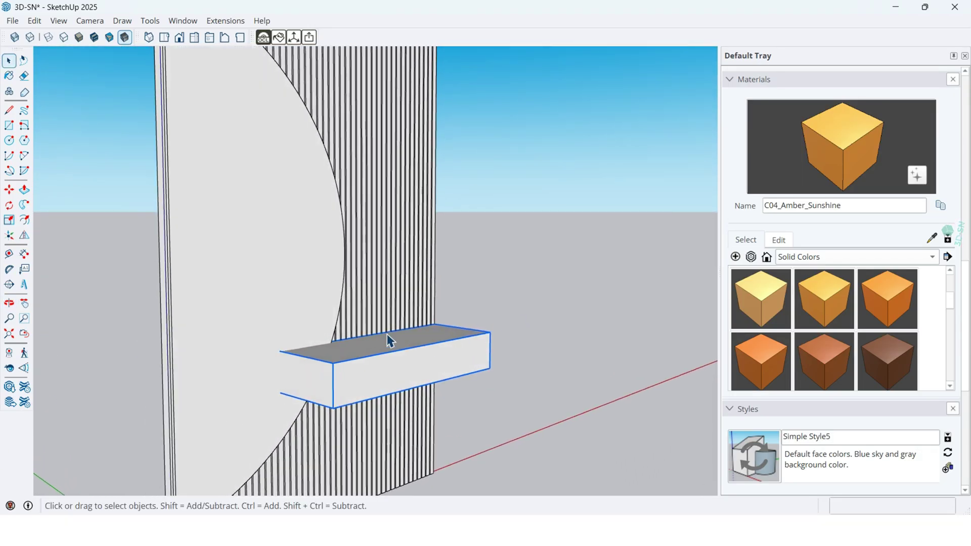
pyautogui.moveTo(377, 342); pyautogui.dragTo(389, 404, button='middle')
pyautogui.doubleClick(388, 405)
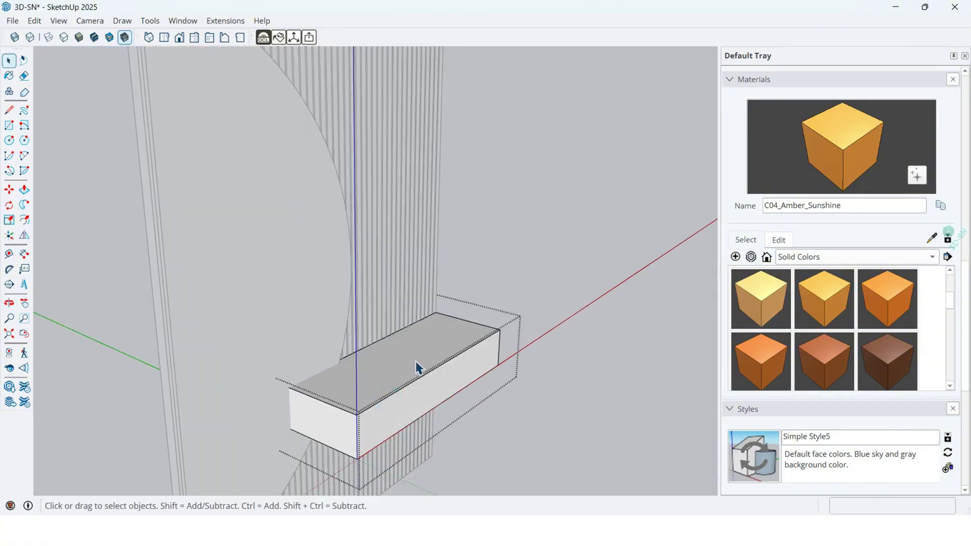
pyautogui.click(58, 20)
pyautogui.moveTo(152, 248)
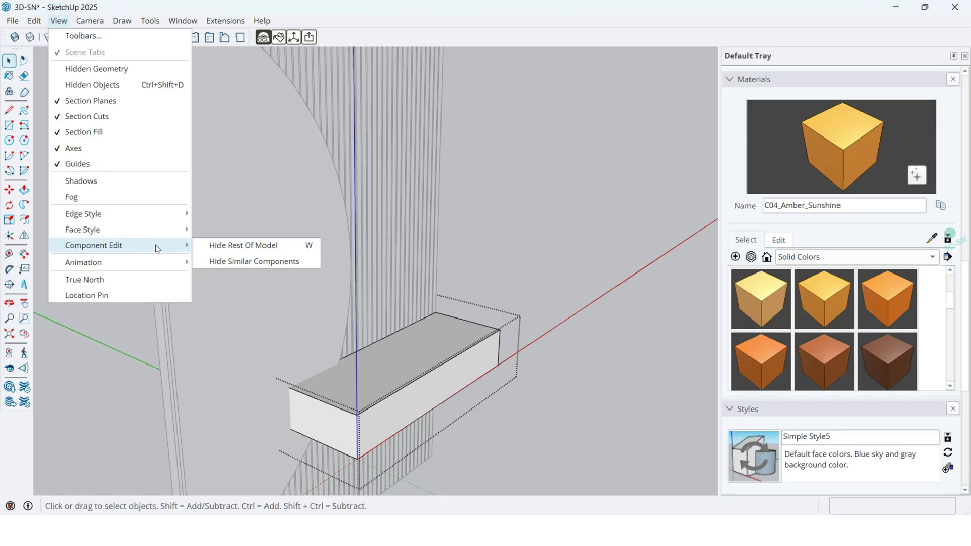
pyautogui.click(238, 247)
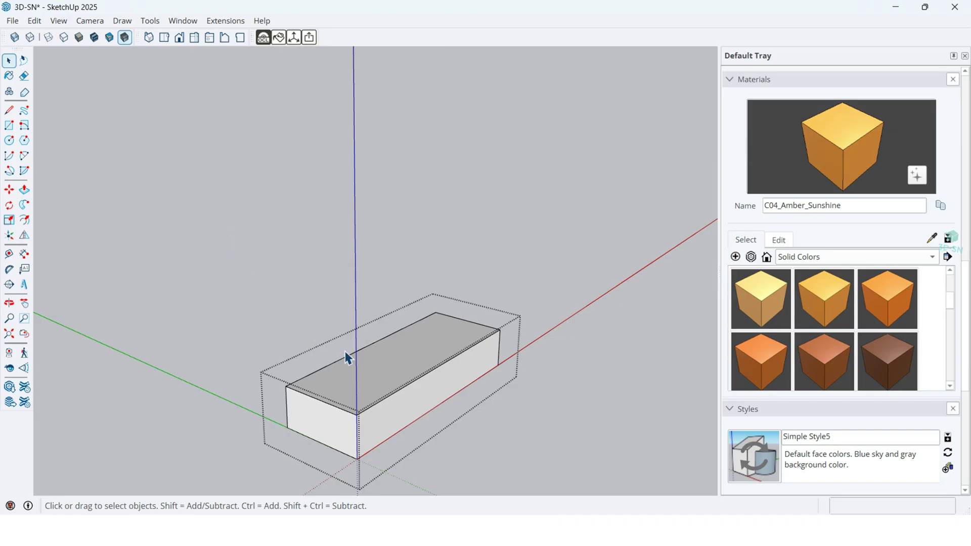
# Select all of the box's geometry, show the rest of the model, and intersect the box's faces with the model
pyautogui.moveTo(340, 348); pyautogui.dragTo(349, 374, button='middle')
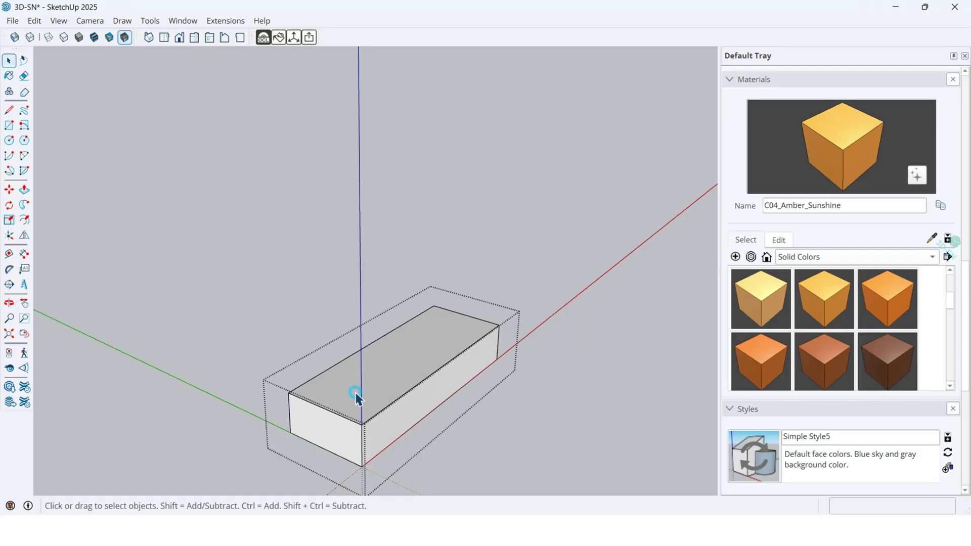
pyautogui.tripleClick(356, 393)
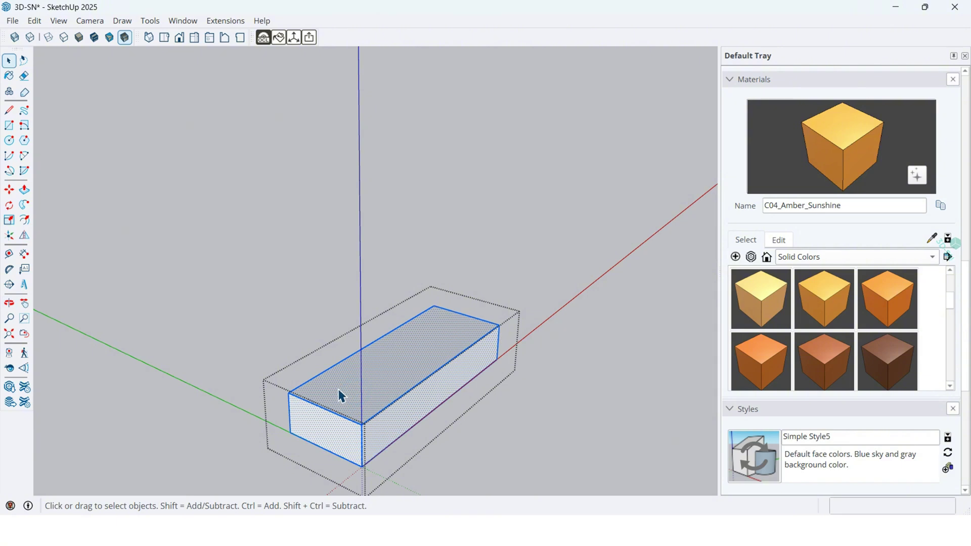
pyautogui.click(59, 21)
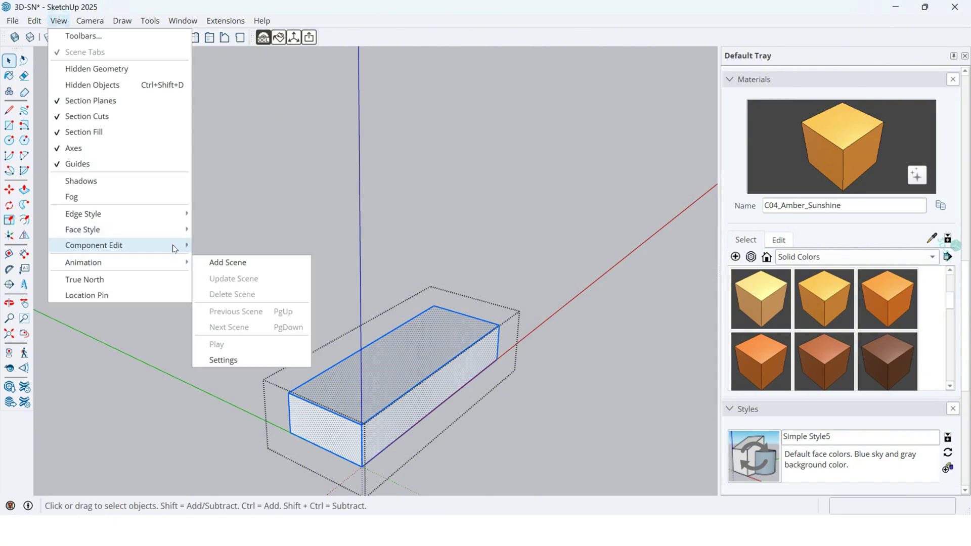
pyautogui.moveTo(170, 245)
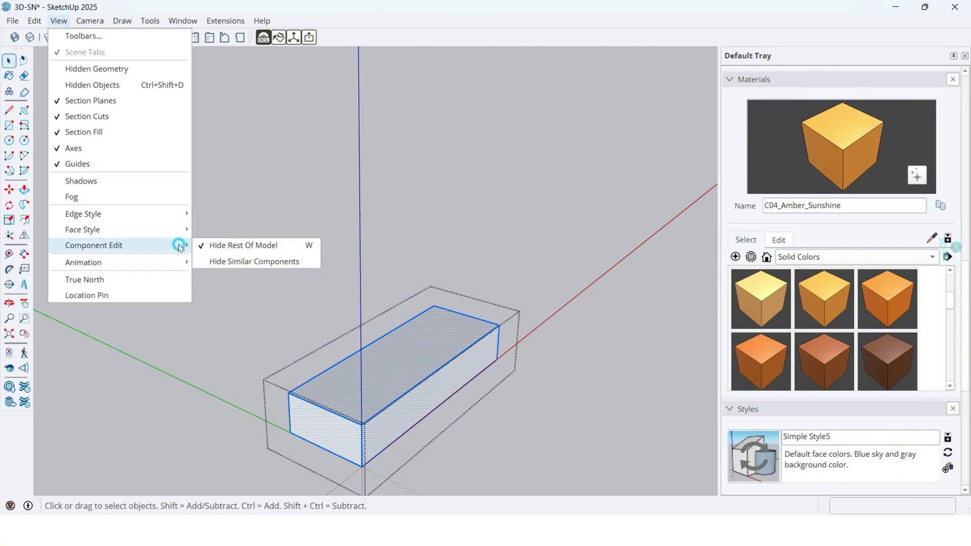
pyautogui.click(208, 244)
pyautogui.rightClick(347, 393)
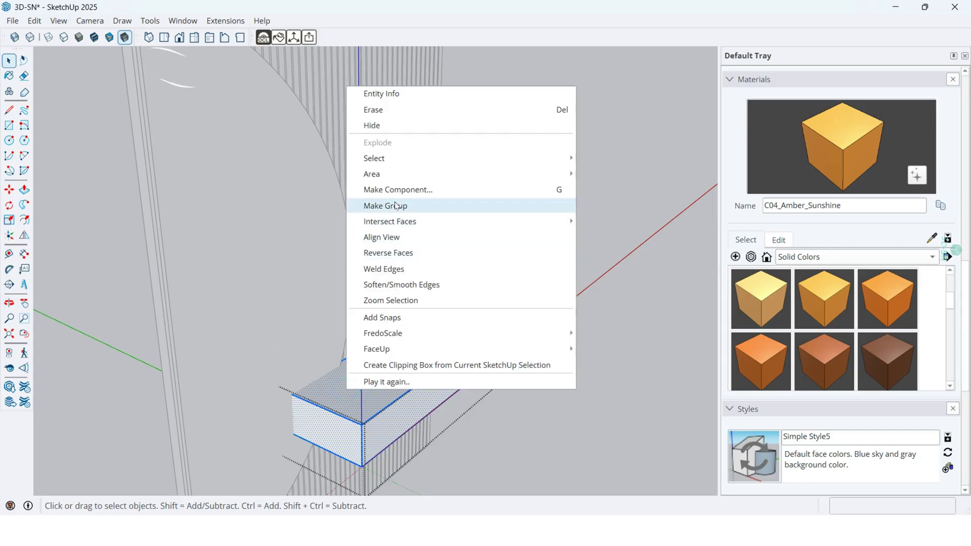
pyautogui.moveTo(434, 221)
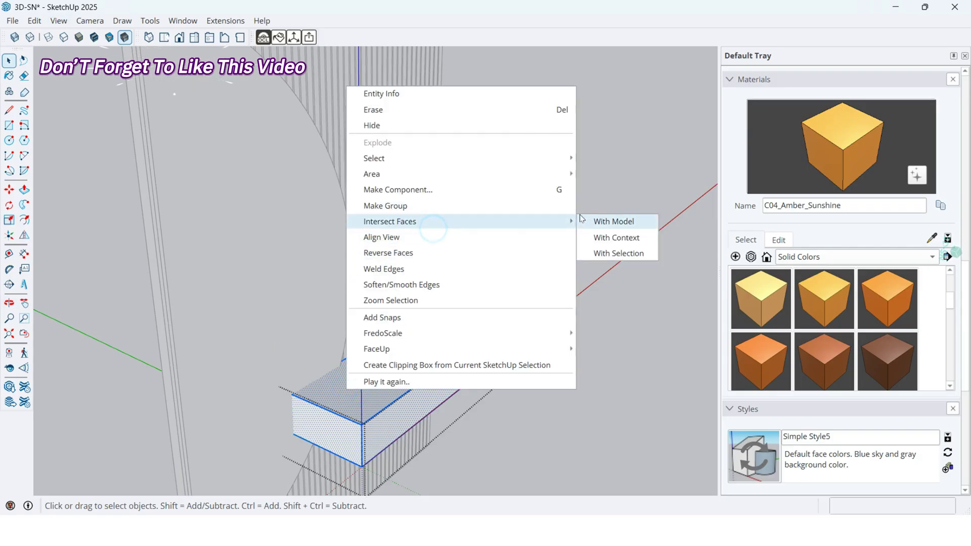
pyautogui.click(598, 221)
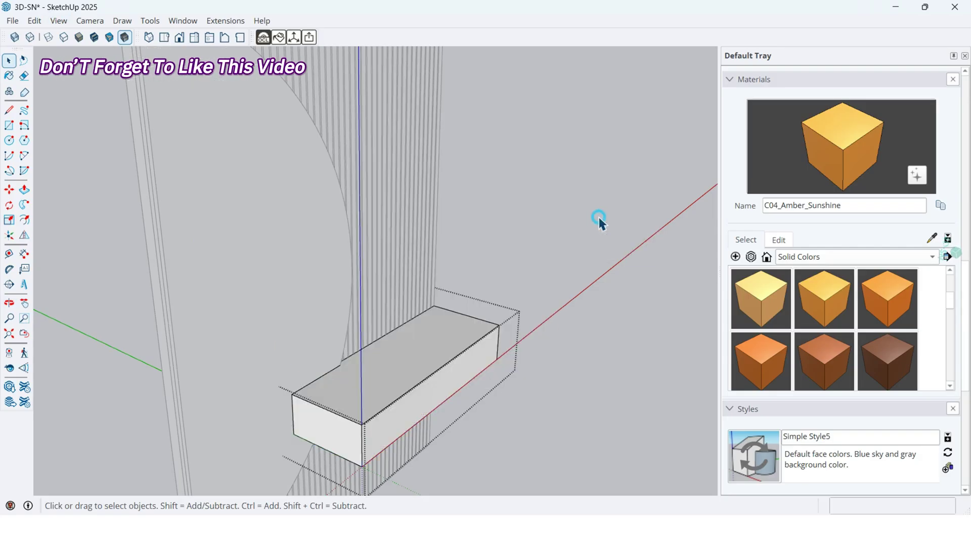
# Hide the rest of the model again while still editing the box group
pyautogui.click(58, 20)
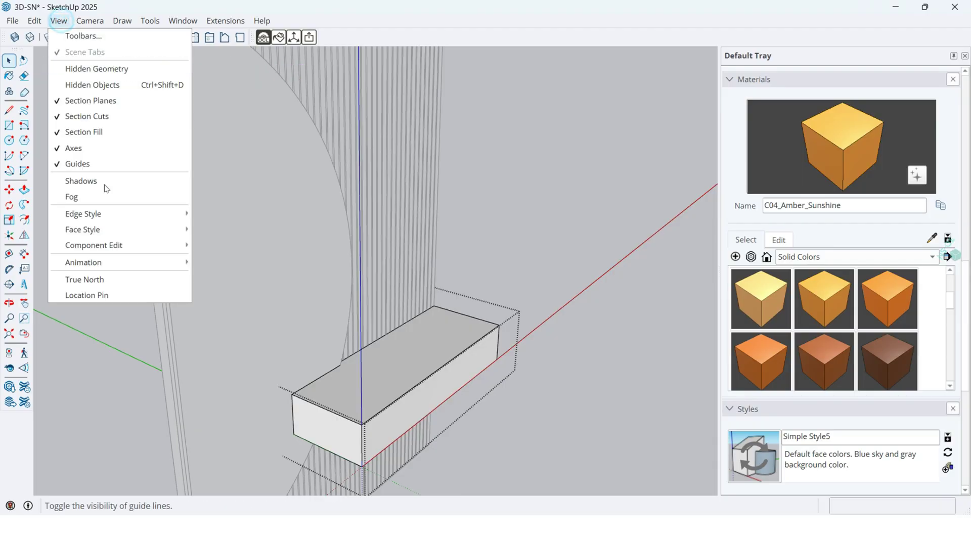
pyautogui.click(179, 247)
pyautogui.click(223, 248)
# Erase the slat intersection lines on the back face of the box near the end where the half-round panel crosses
pyautogui.scroll(5, 302, 401)
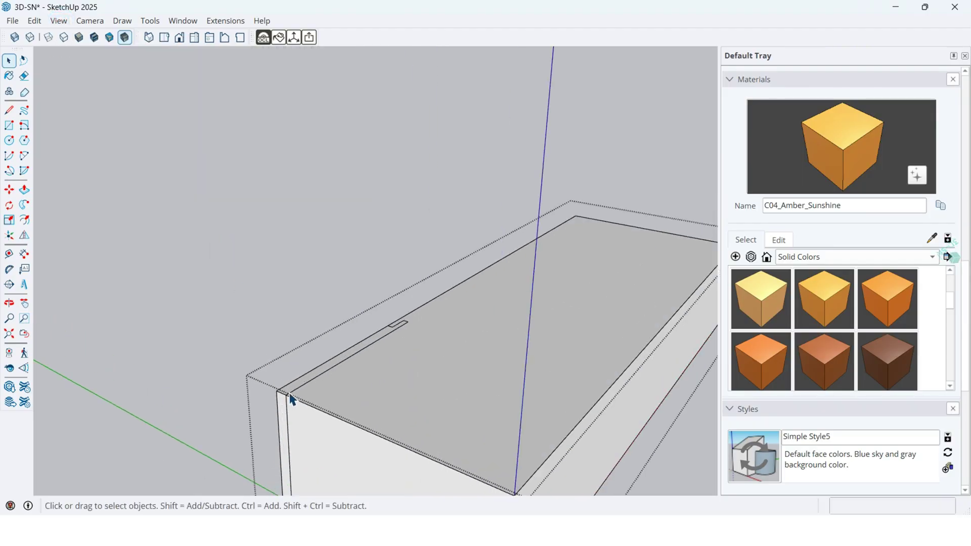
pyautogui.moveTo(289, 397); pyautogui.dragTo(307, 274, button='middle')
pyautogui.scroll(3, 306, 275)
pyautogui.moveTo(325, 390); pyautogui.dragTo(533, 377, button='middle')
pyautogui.press('r')
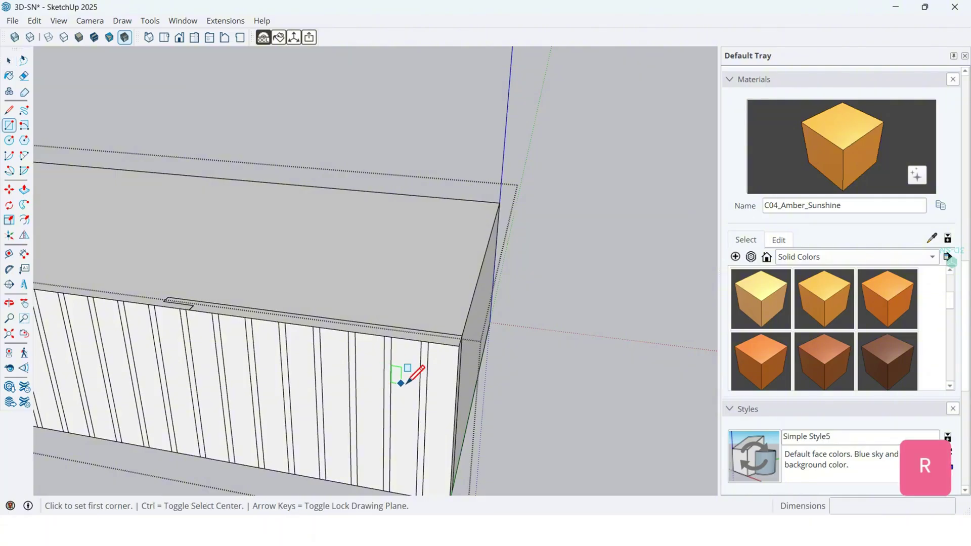
pyautogui.press('e')
pyautogui.moveTo(343, 376); pyautogui.dragTo(208, 356)
pyautogui.scroll(-3, 202, 343)
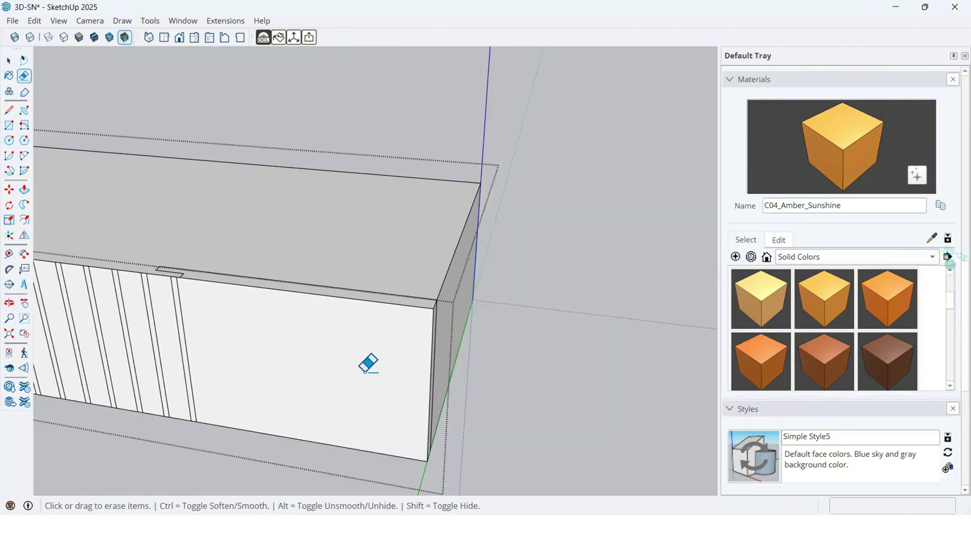
# Erase the leftover intersection lines outlining the notch on the underside of the box
pyautogui.moveTo(369, 362)
pyautogui.mouseDown(button='middle')
pyautogui.moveTo(112, 210)
pyautogui.moveTo(15, 49)
pyautogui.moveTo(195, 156)
pyautogui.moveTo(189, 92)
pyautogui.moveTo(221, 161)
pyautogui.mouseUp(button='middle')
pyautogui.scroll(3, 251, 363)
pyautogui.moveTo(262, 370)
pyautogui.mouseDown(button='middle')
pyautogui.moveTo(295, 340)
pyautogui.moveTo(274, 371)
pyautogui.mouseUp(button='middle')
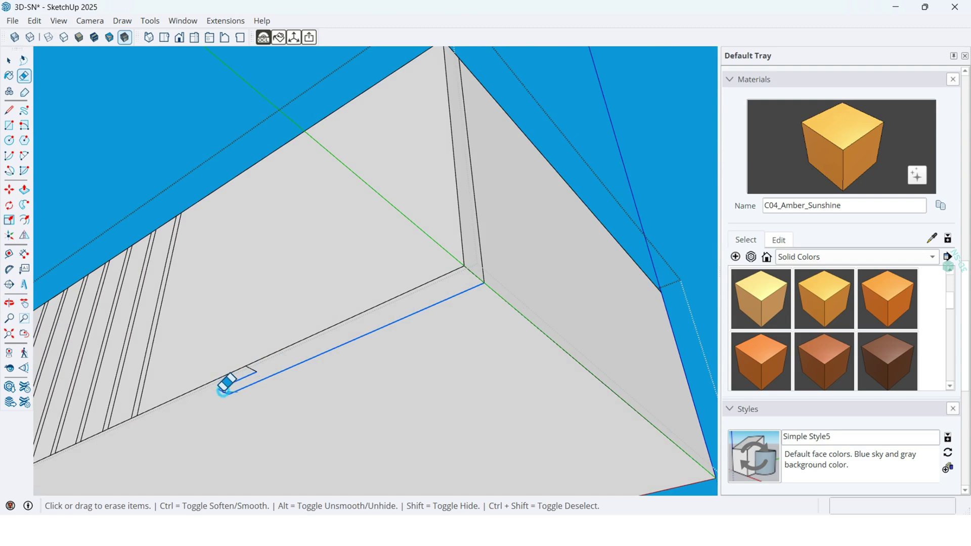
pyautogui.moveTo(247, 285)
pyautogui.mouseDown(button='middle')
pyautogui.moveTo(302, 379)
pyautogui.moveTo(321, 299)
pyautogui.moveTo(328, 366)
pyautogui.mouseUp(button='middle')
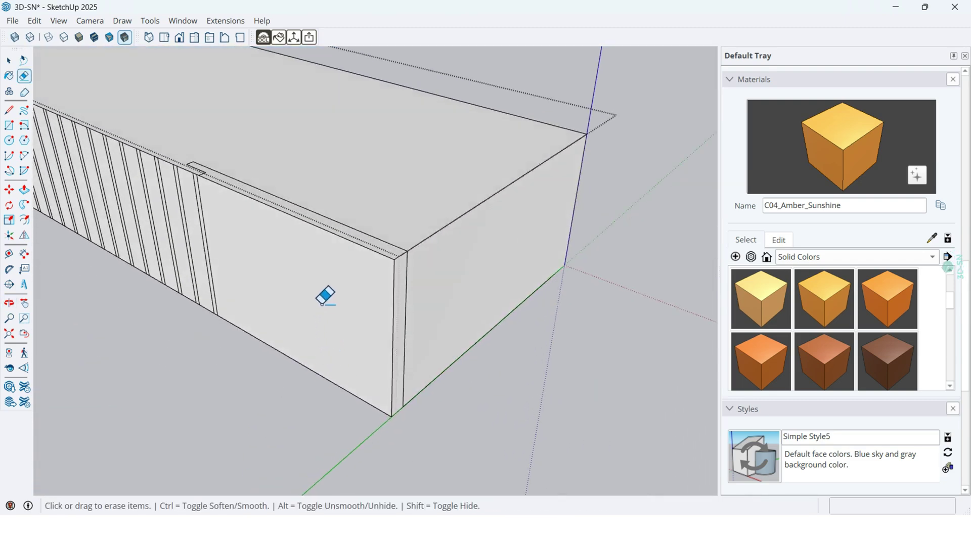
# Push the narrow notch strip at the back of the box's top face down through the box's full height
pyautogui.press('p')
pyautogui.click(378, 261)
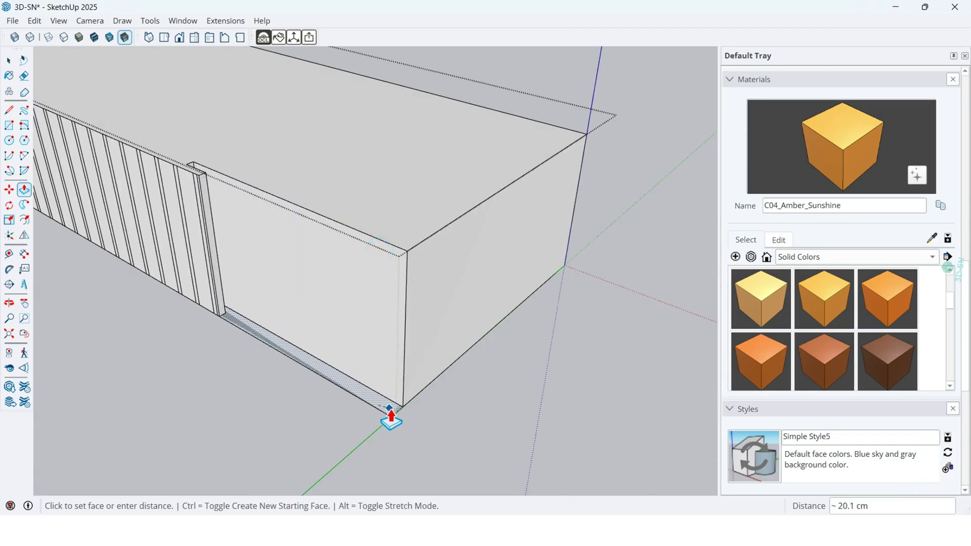
pyautogui.click(391, 415)
pyautogui.scroll(-5, 325, 434)
pyautogui.moveTo(375, 325); pyautogui.dragTo(223, 341, button='middle')
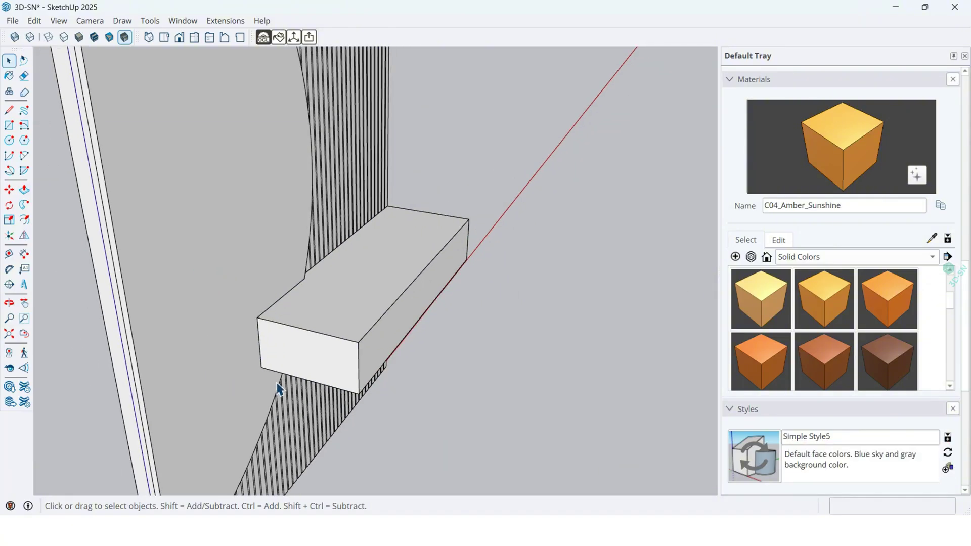
# Copy the vertical end edge of the box's front face to the middle of that face
pyautogui.moveTo(278, 390); pyautogui.dragTo(432, 390, button='middle')
pyautogui.press('space')
pyautogui.doubleClick(430, 385)
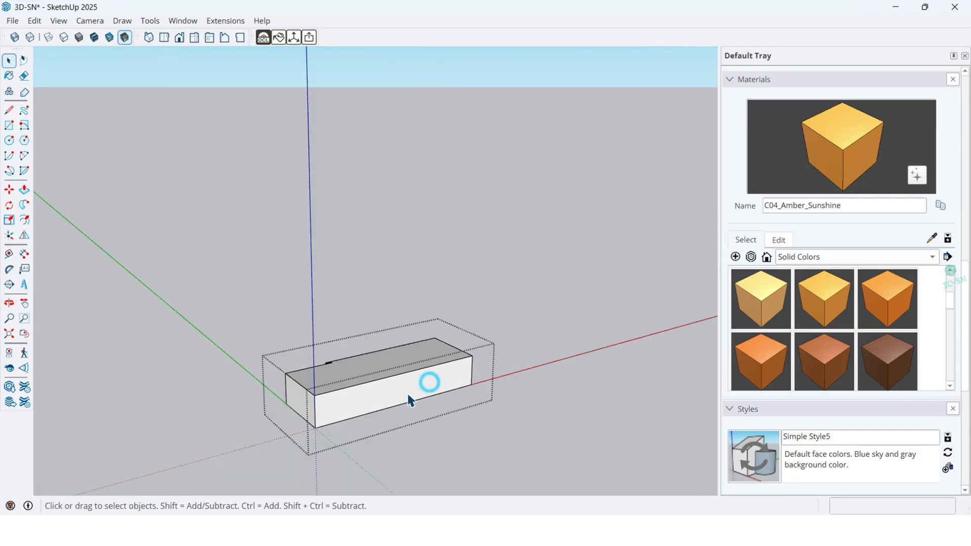
pyautogui.scroll(2, 402, 393)
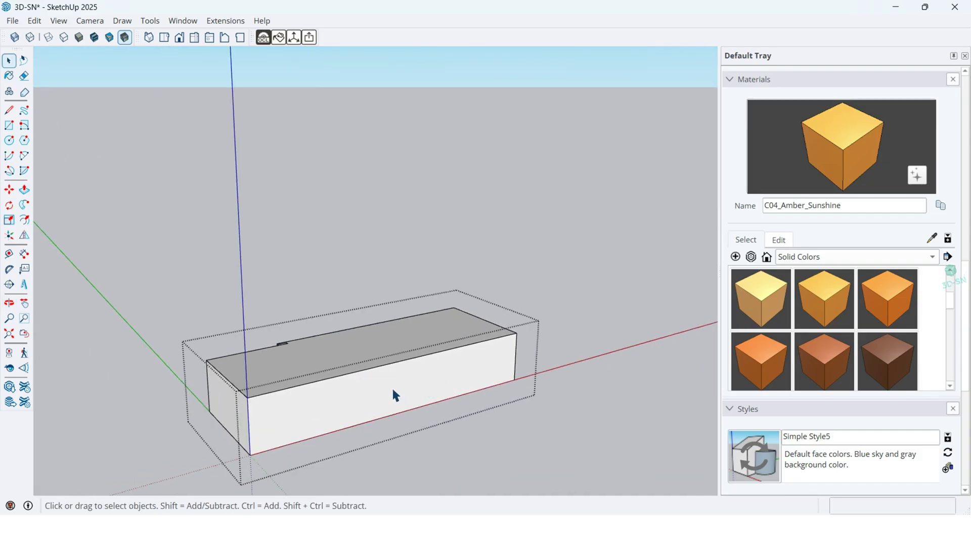
pyautogui.press('m')
pyautogui.press('ctrl')
pyautogui.click(517, 362)
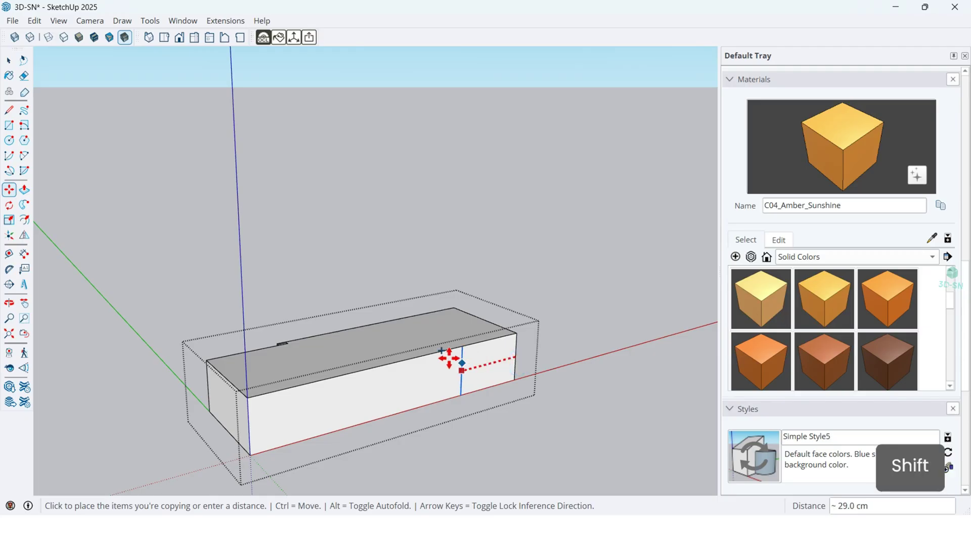
pyautogui.click(396, 362)
pyautogui.scroll(6, 398, 372)
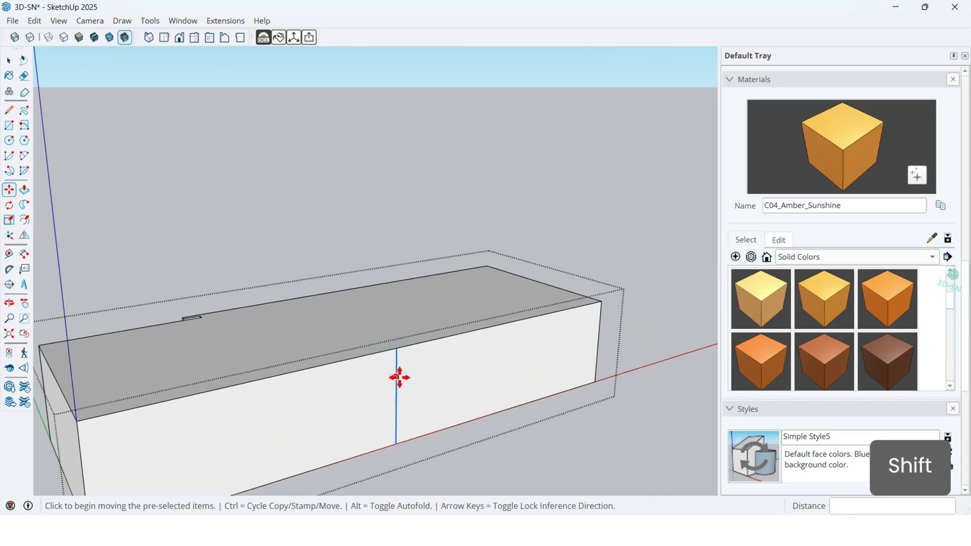
pyautogui.scroll(2, 379, 373)
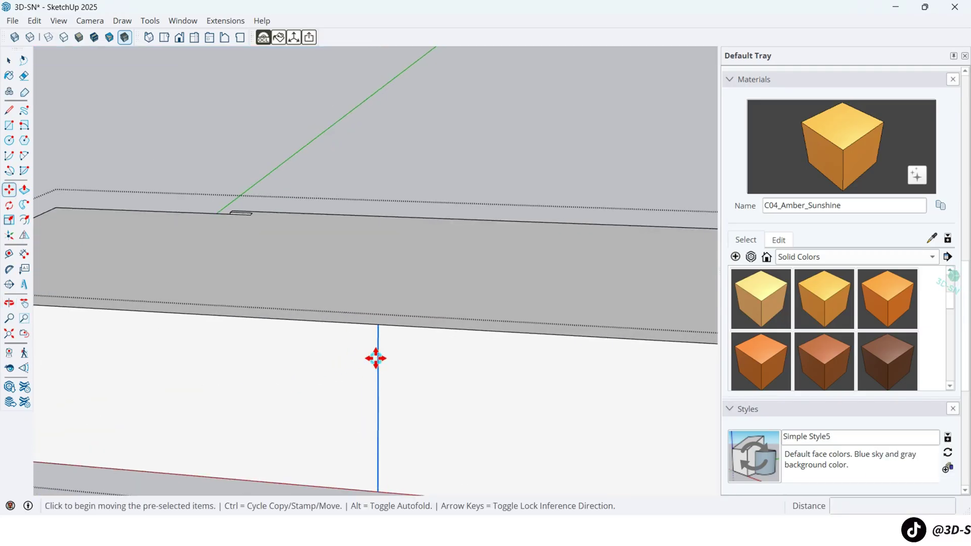
# Copy the front face's centre line 0.2 cm sideways along the red axis
pyautogui.click(375, 359)
pyautogui.press('ctrl')
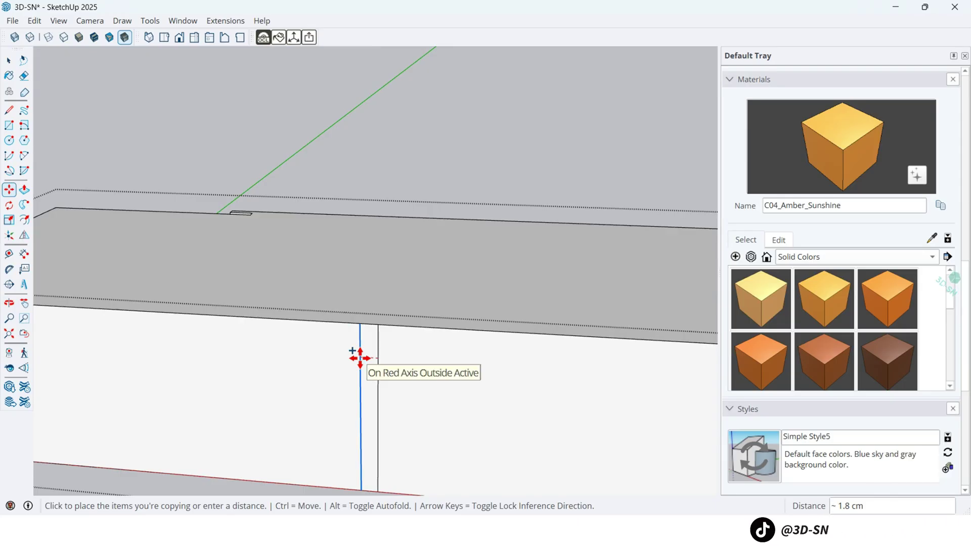
pyautogui.write('.2')
pyautogui.press('Return')
pyautogui.scroll(1, 373, 355)
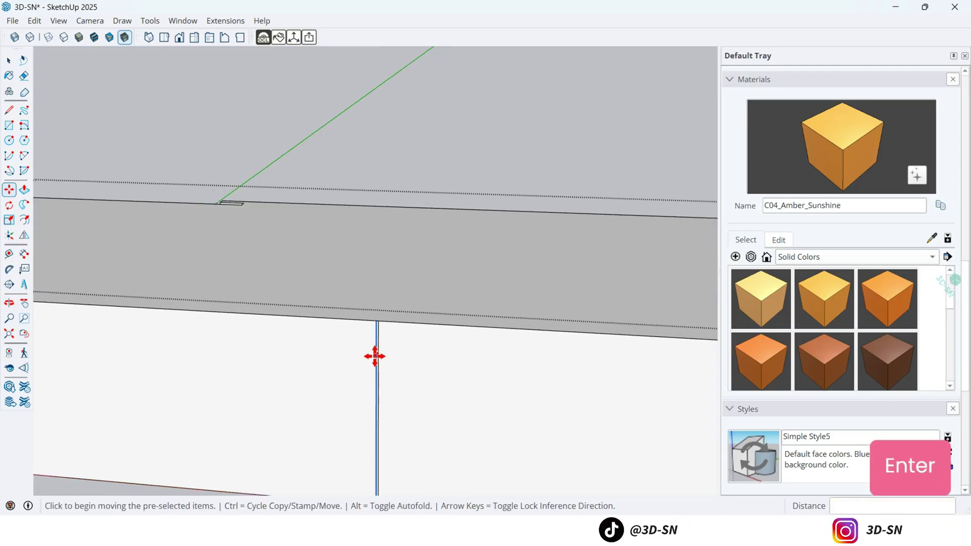
# Copy the new line 0.4 cm back across the centre line, and erase the original centre line between the two copies
pyautogui.click(377, 357)
pyautogui.press('ctrl')
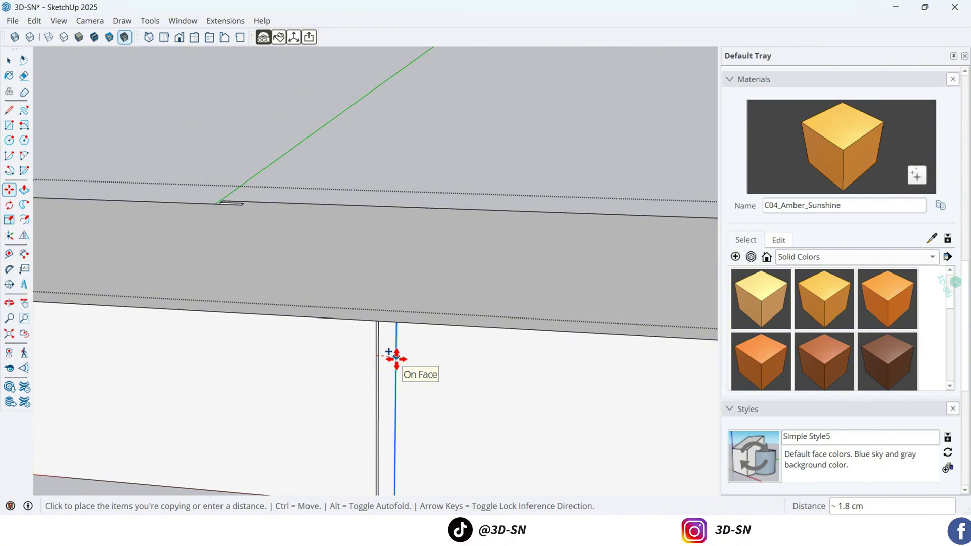
pyautogui.write('.4')
pyautogui.press('Return')
pyautogui.scroll(3, 377, 347)
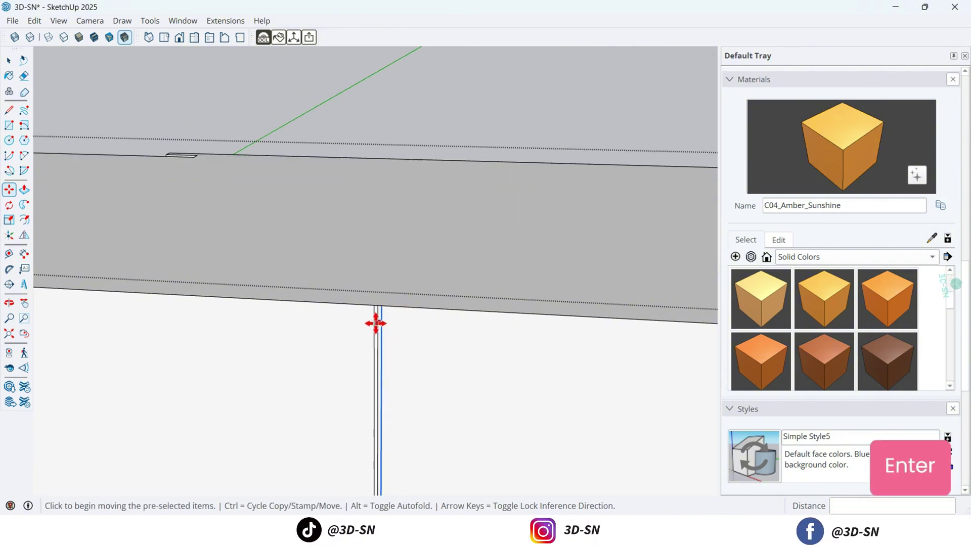
pyautogui.press('e')
pyautogui.click(379, 320)
pyautogui.scroll(-2, 378, 320)
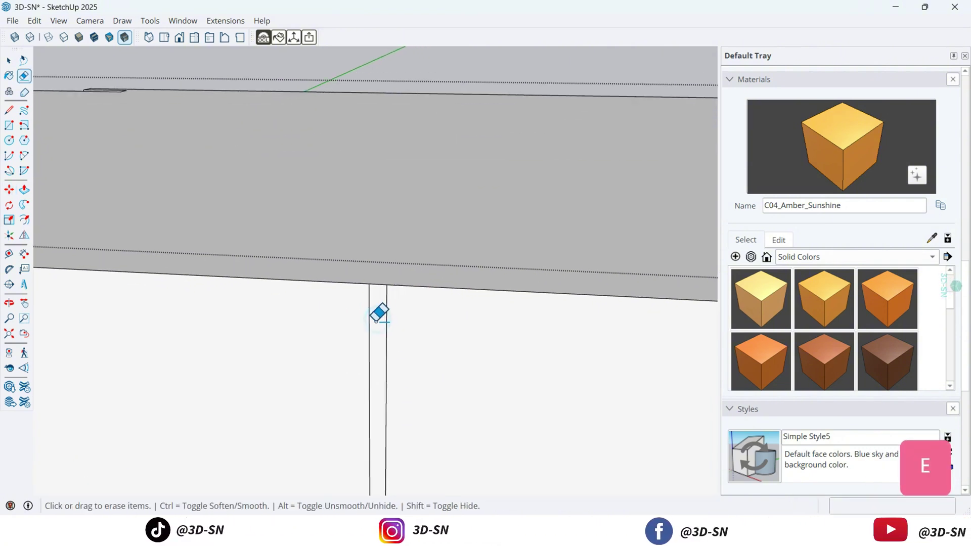
# Push the narrow centre strip of the front face 40 cm back through the box's full depth
pyautogui.press('space')
pyautogui.moveTo(377, 321); pyautogui.dragTo(425, 349, button='middle')
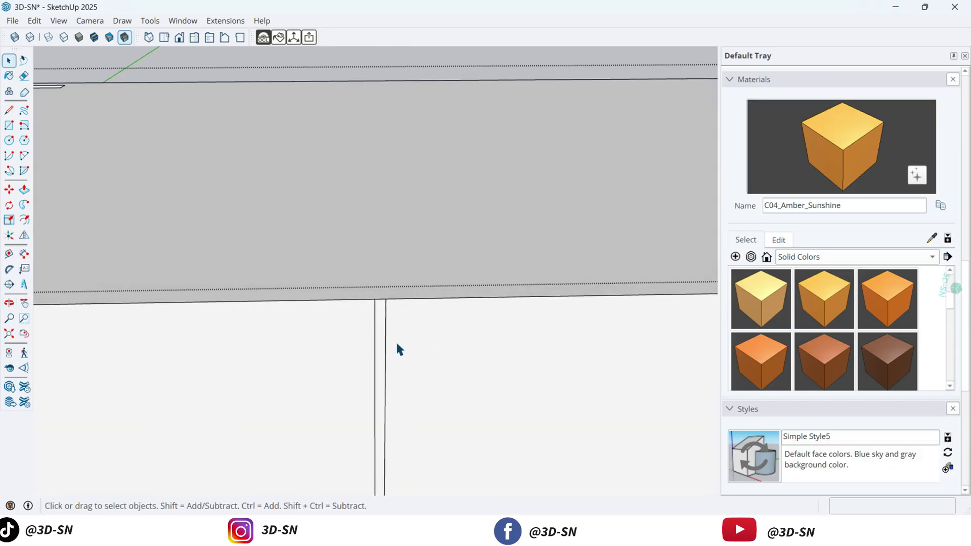
pyautogui.press('p')
pyautogui.click(381, 319)
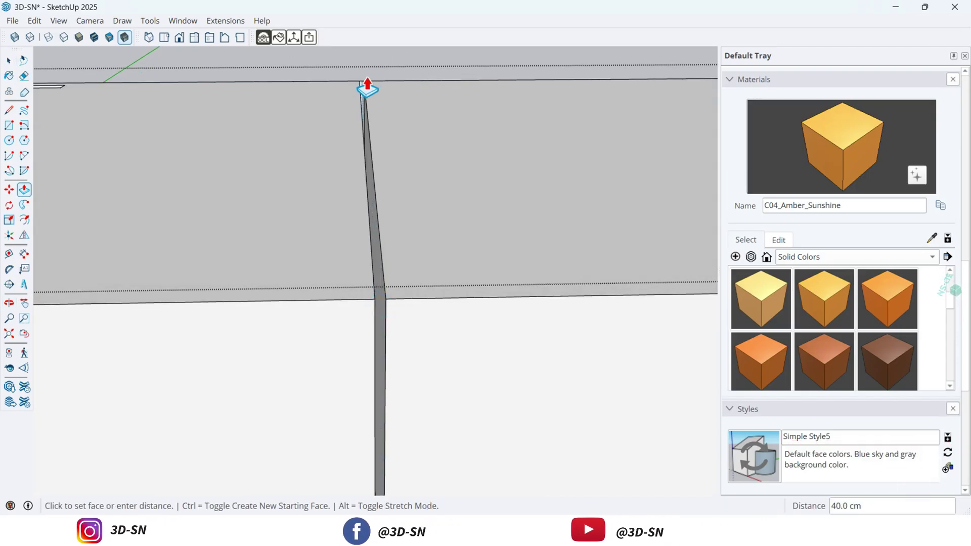
pyautogui.click(364, 87)
pyautogui.moveTo(368, 152); pyautogui.dragTo(362, 340, button='middle')
# Erase the leftover edge closing the groove at the back of the box, and leave the box group
pyautogui.scroll(3, 390, 172)
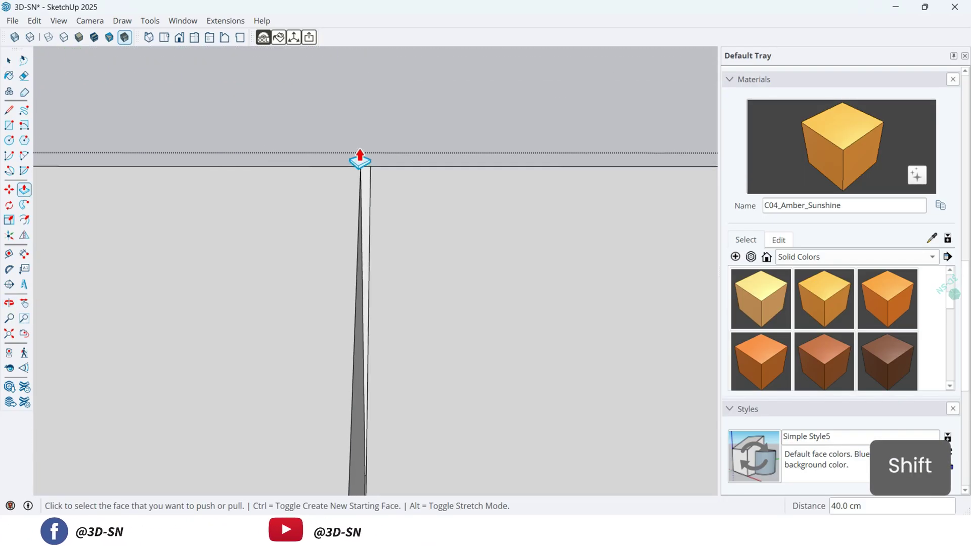
pyautogui.scroll(3, 371, 163)
pyautogui.press('e')
pyautogui.click(363, 184)
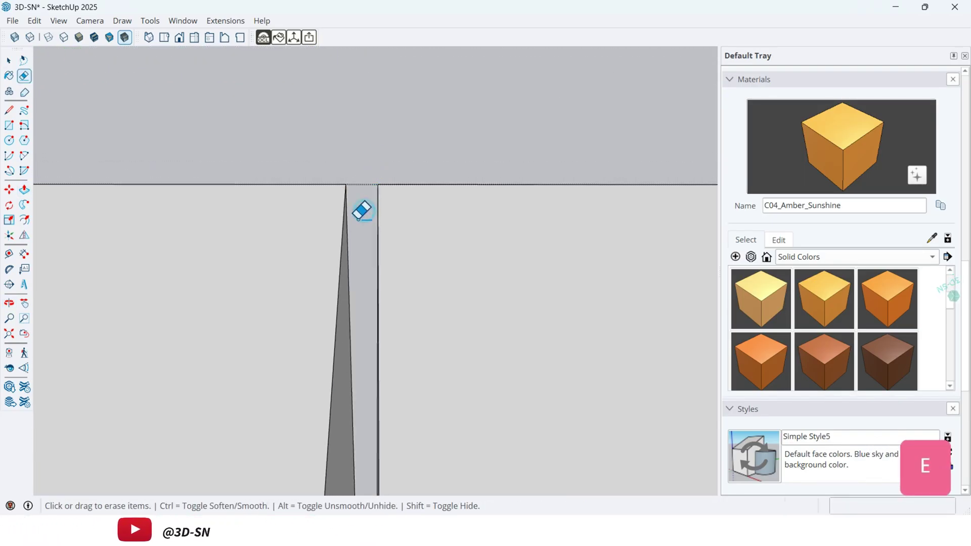
pyautogui.moveTo(390, 336)
pyautogui.mouseDown(button='middle')
pyautogui.moveTo(405, 408)
pyautogui.moveTo(399, 496)
pyautogui.mouseUp(button='middle')
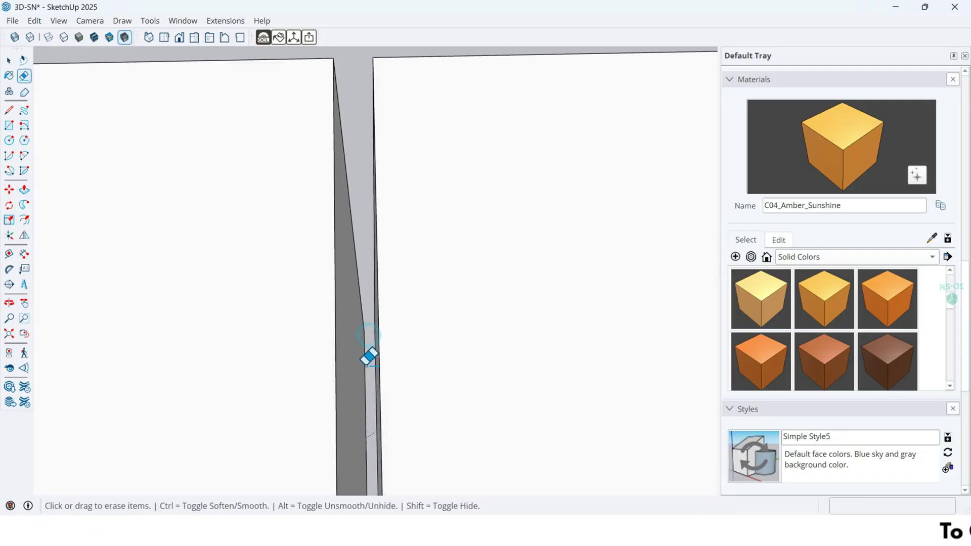
pyautogui.scroll(-6, 373, 301)
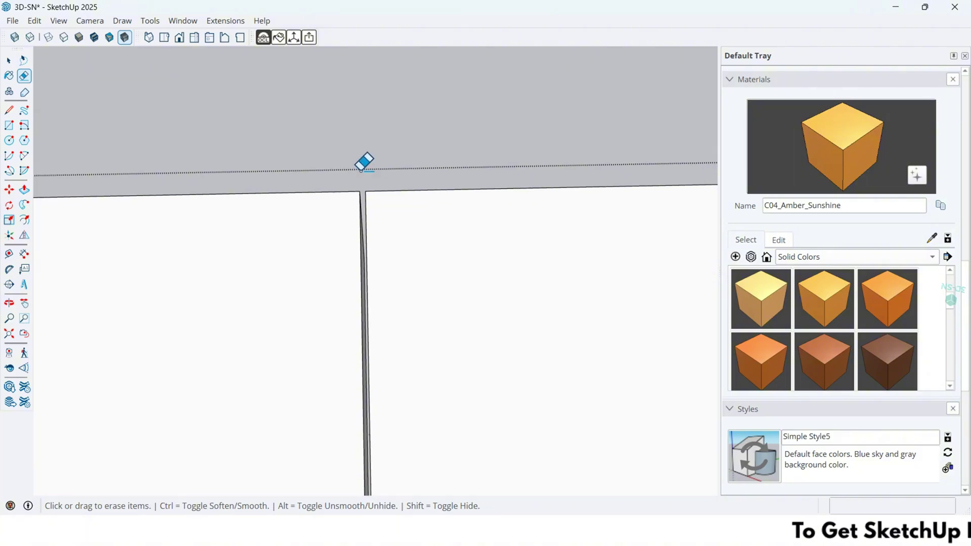
pyautogui.press('space')
pyautogui.scroll(-4, 364, 129)
pyautogui.moveTo(364, 130); pyautogui.dragTo(343, 138, button='middle')
pyautogui.scroll(-3, 327, 219)
pyautogui.scroll(2, 298, 218)
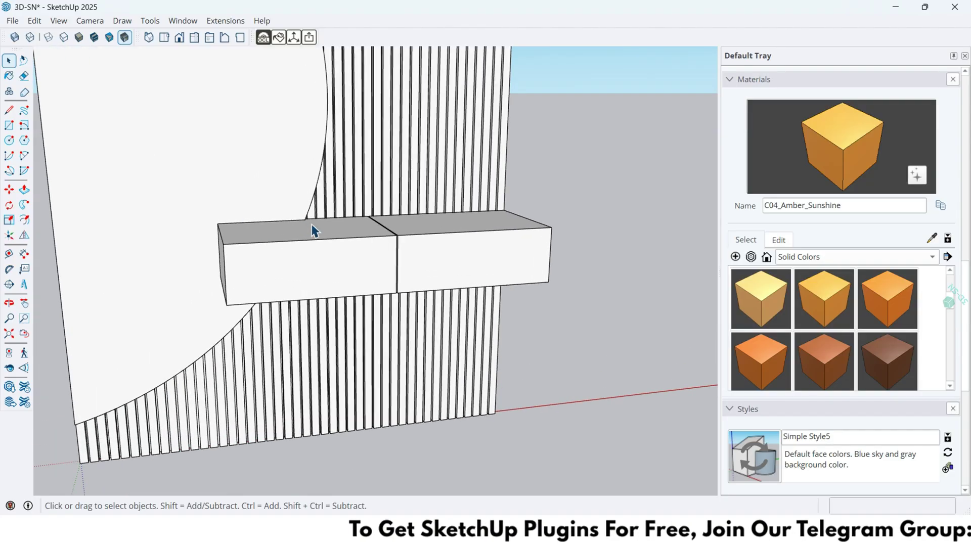
# Reopen the box group and push the top faces of both halves down 2 cm
pyautogui.doubleClick(311, 226)
pyautogui.moveTo(311, 228); pyautogui.dragTo(364, 271, button='middle')
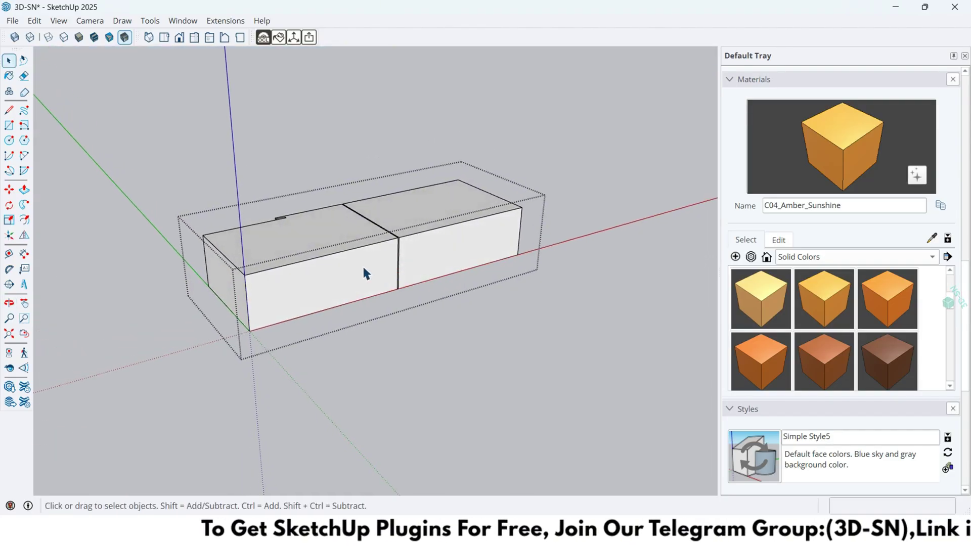
pyautogui.press('p')
pyautogui.click(336, 252)
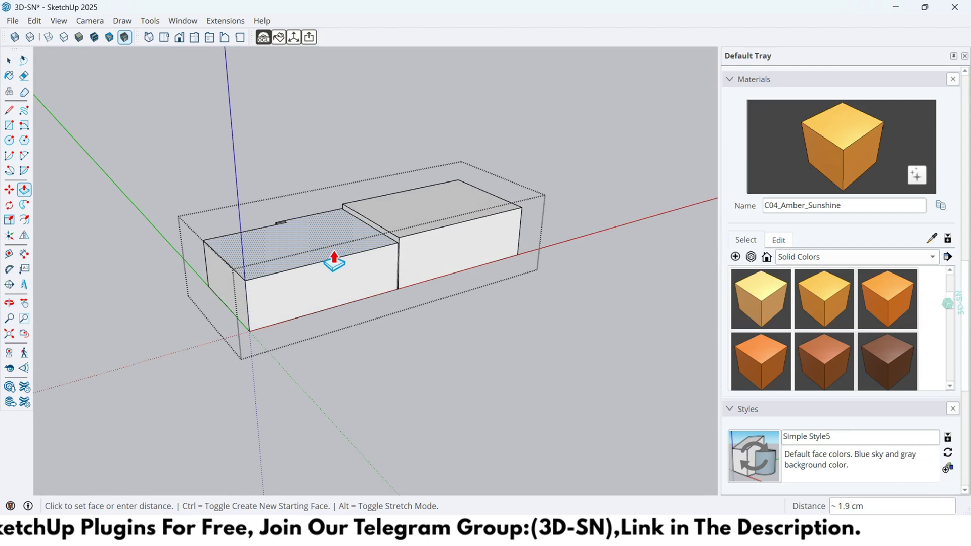
pyautogui.write('2')
pyautogui.press('Return')
pyautogui.doubleClick(431, 221)
pyautogui.press('space')
pyautogui.moveTo(291, 333); pyautogui.dragTo(314, 310, button='middle')
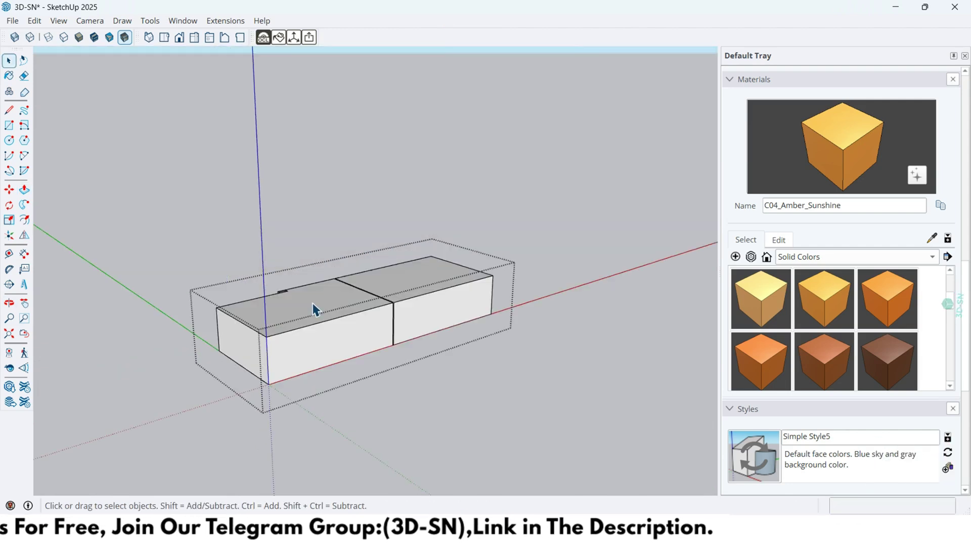
# Push the top faces of both box halves down another 1 cm and close the group
pyautogui.scroll(2, 314, 307)
pyautogui.click(310, 307)
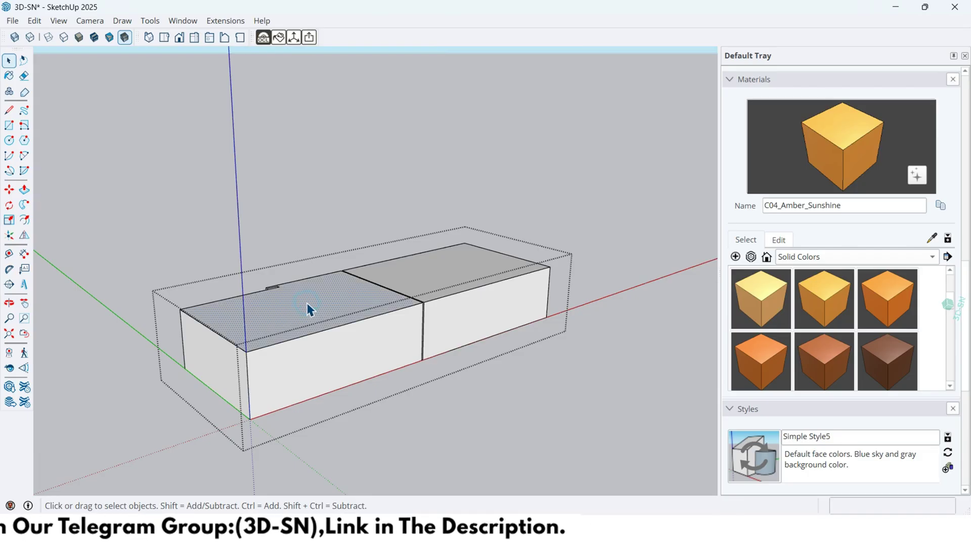
pyautogui.press('p')
pyautogui.click(306, 310)
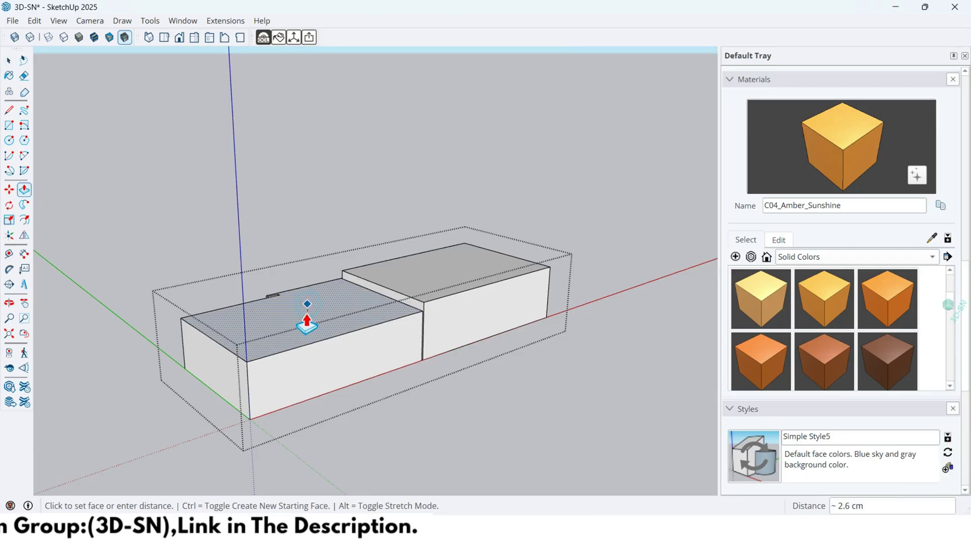
pyautogui.write('1')
pyautogui.press('Return')
pyautogui.press('p')
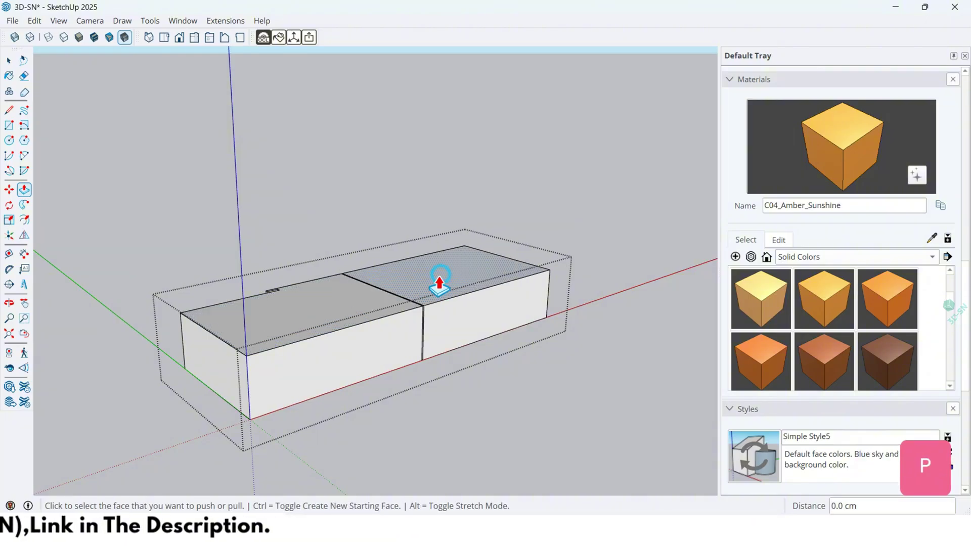
pyautogui.moveTo(440, 278); pyautogui.dragTo(352, 352, button='middle')
pyautogui.press('space')
pyautogui.click(457, 381)
pyautogui.moveTo(457, 380); pyautogui.dragTo(445, 336, button='middle')
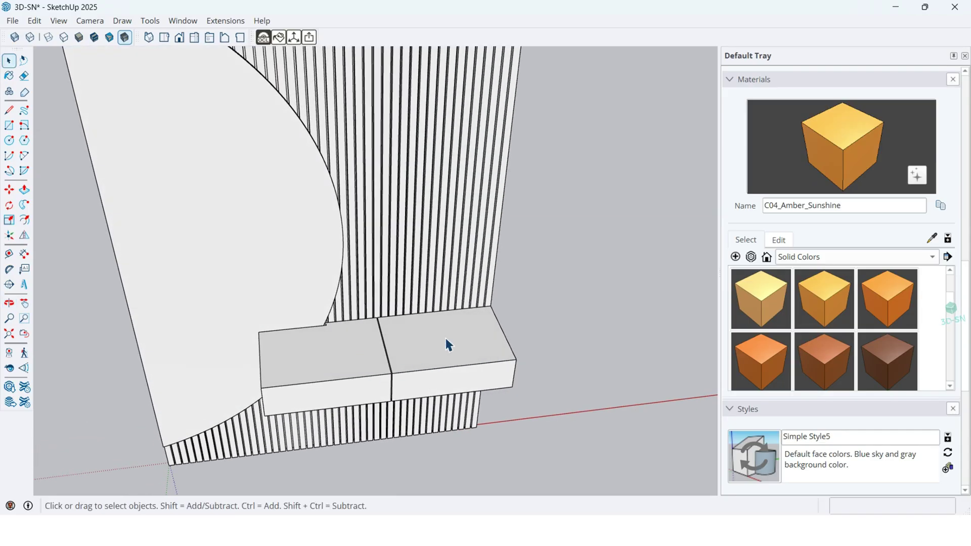
# Draw a rectangle about 114.3 by 40 cm over both box halves and pull it up into a top slab
pyautogui.scroll(3, 445, 335)
pyautogui.press('r')
pyautogui.click(593, 281)
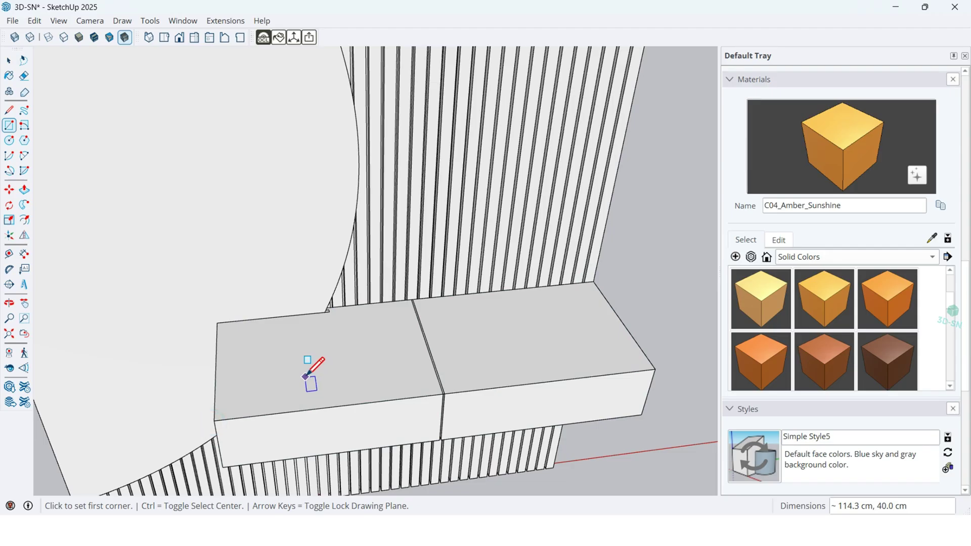
pyautogui.press('p')
pyautogui.click(329, 357)
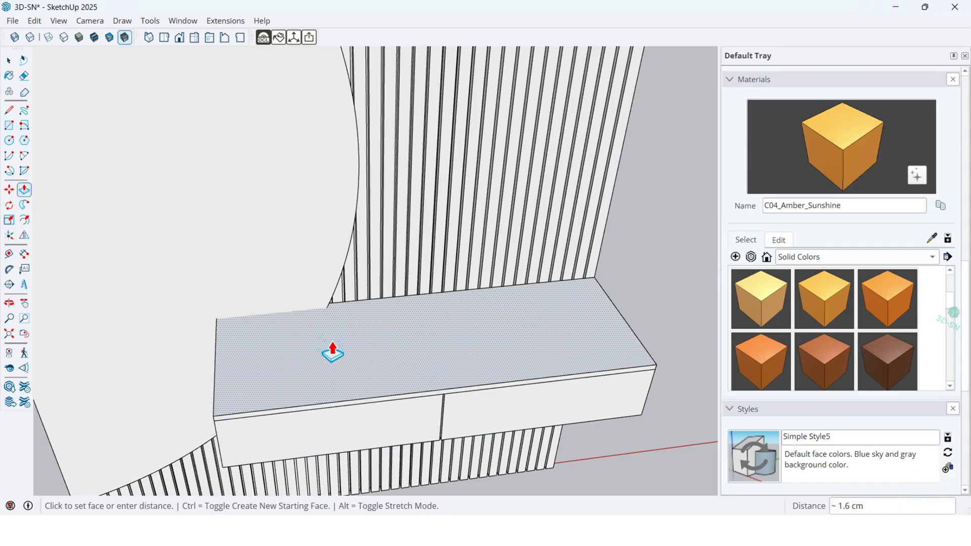
pyautogui.press('Return')
pyautogui.scroll(-2, 314, 406)
pyautogui.moveTo(314, 406); pyautogui.dragTo(452, 284, button='middle')
pyautogui.scroll(2, 452, 283)
# Select all of the top slab's geometry and make it a group
pyautogui.press('space')
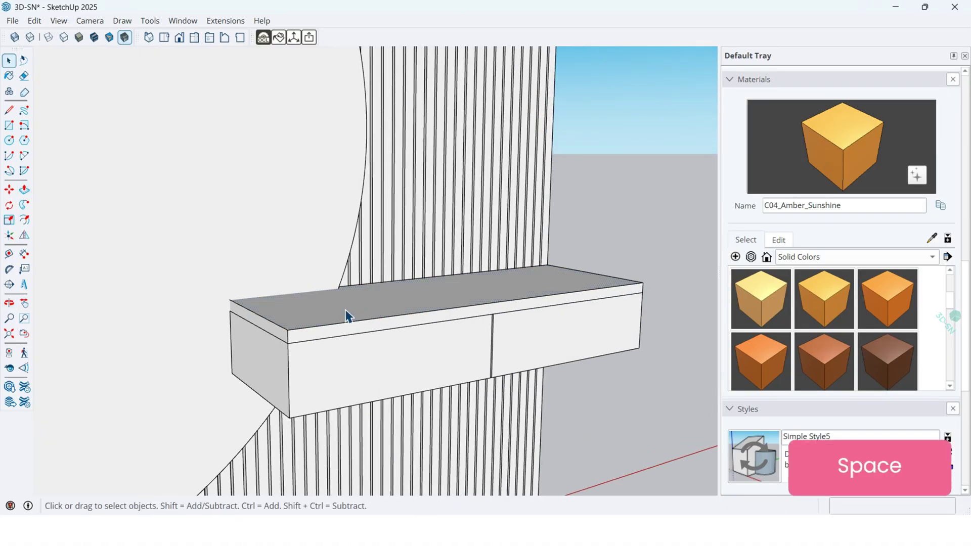
pyautogui.tripleClick(327, 313)
pyautogui.rightClick(327, 312)
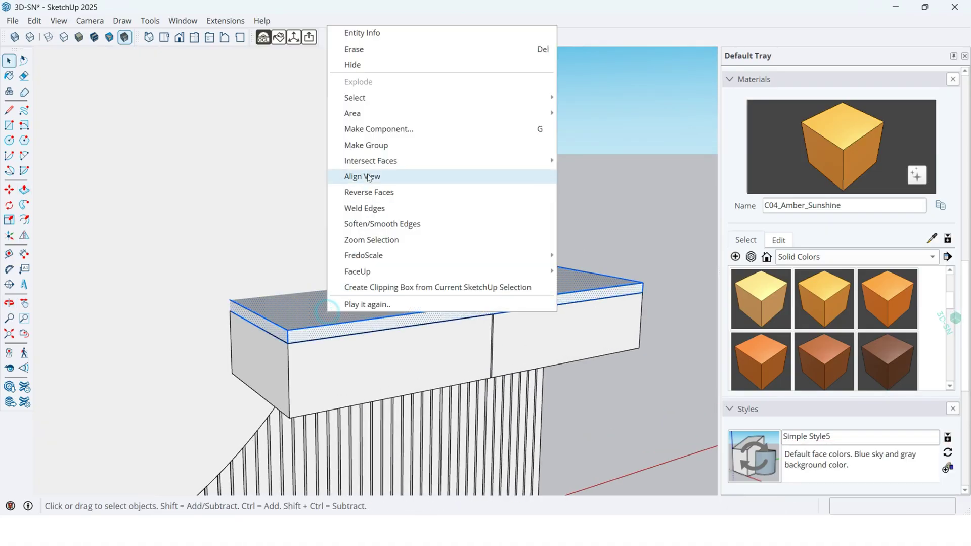
pyautogui.click(367, 146)
pyautogui.scroll(2, 312, 324)
# Open the top slab group and draw a corner-rounding arc about 1.8 cm long at the top corner of its back face
pyautogui.doubleClick(312, 323)
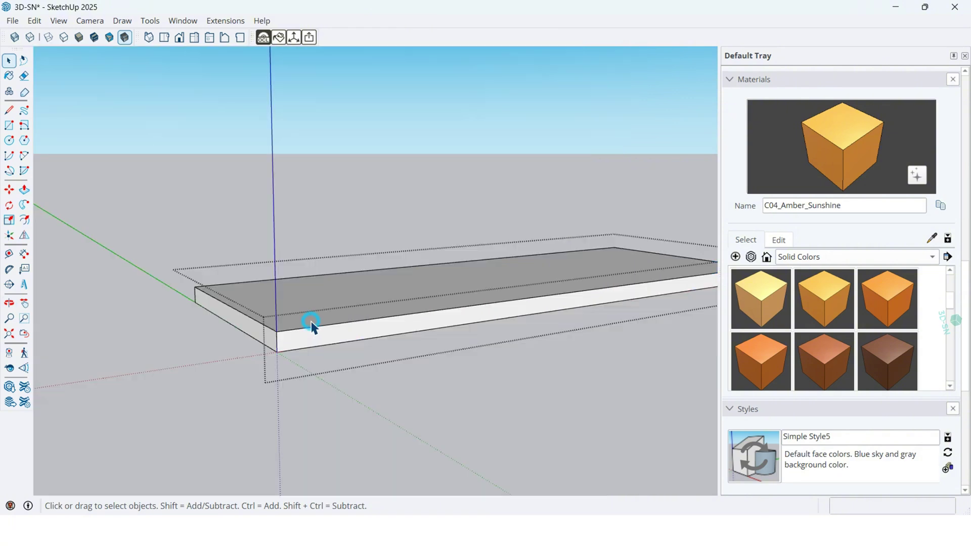
pyautogui.moveTo(268, 301); pyautogui.dragTo(477, 373, button='middle')
pyautogui.scroll(5, 219, 392)
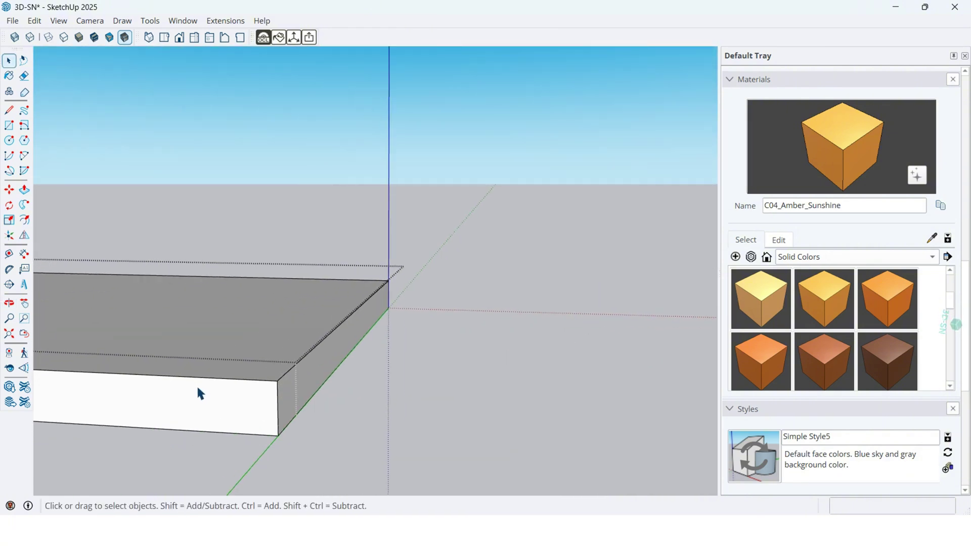
pyautogui.press('a')
pyautogui.scroll(1, 278, 379)
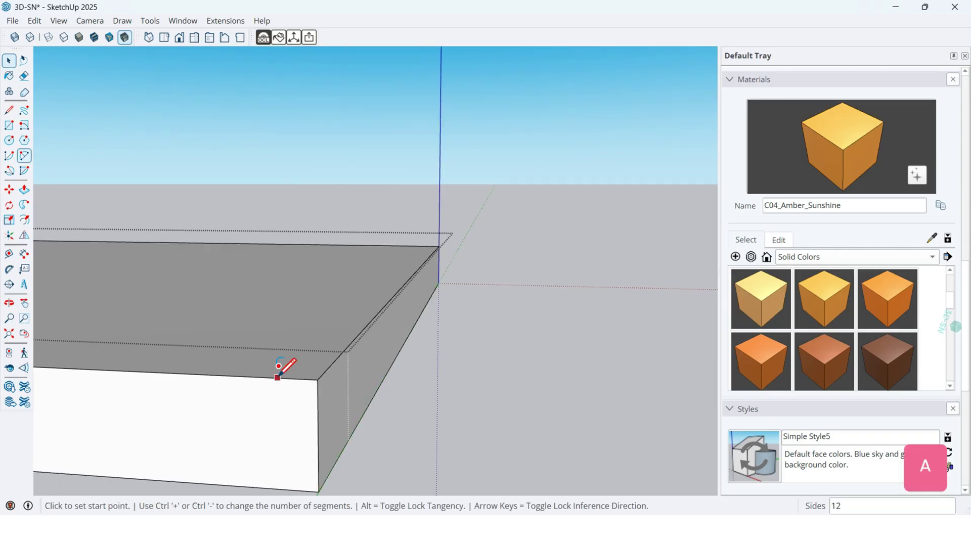
pyautogui.click(268, 377)
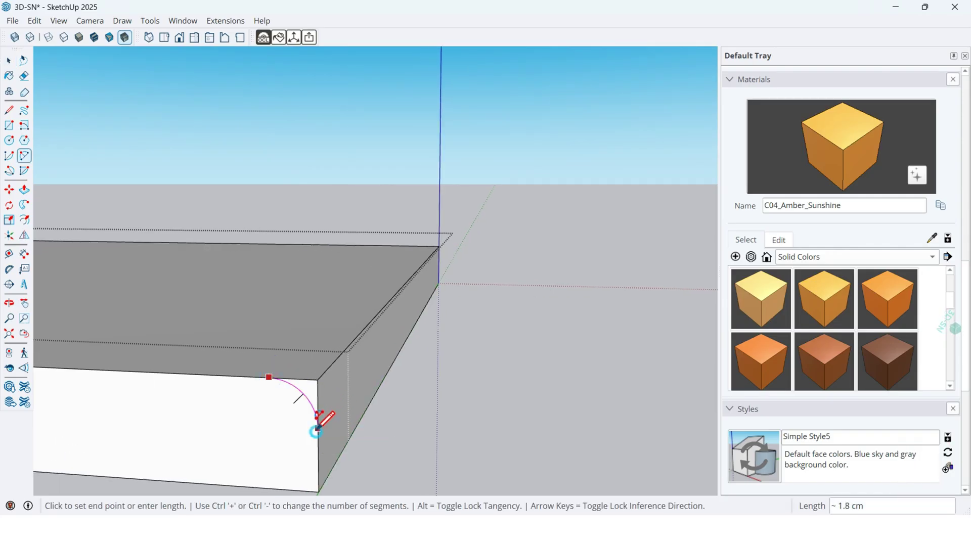
pyautogui.press('space')
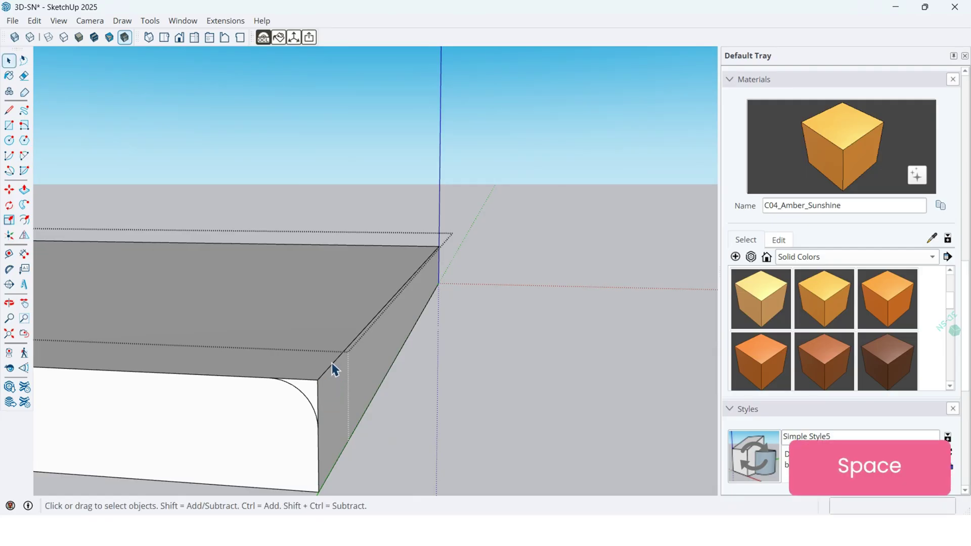
# Select the top edges along the slab's front and both ends, leaving out the top face and the back edge
pyautogui.click(335, 366)
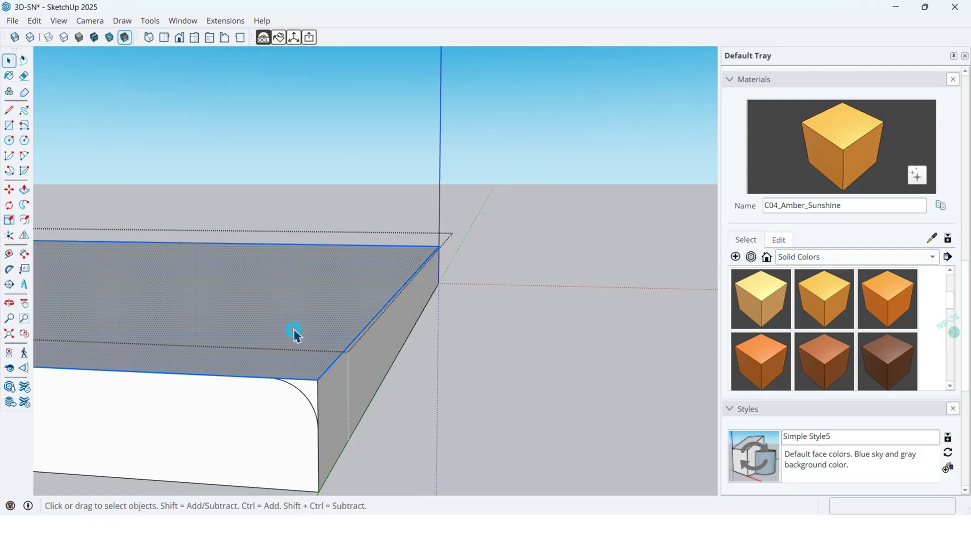
pyautogui.moveTo(305, 317); pyautogui.dragTo(262, 356, button='middle')
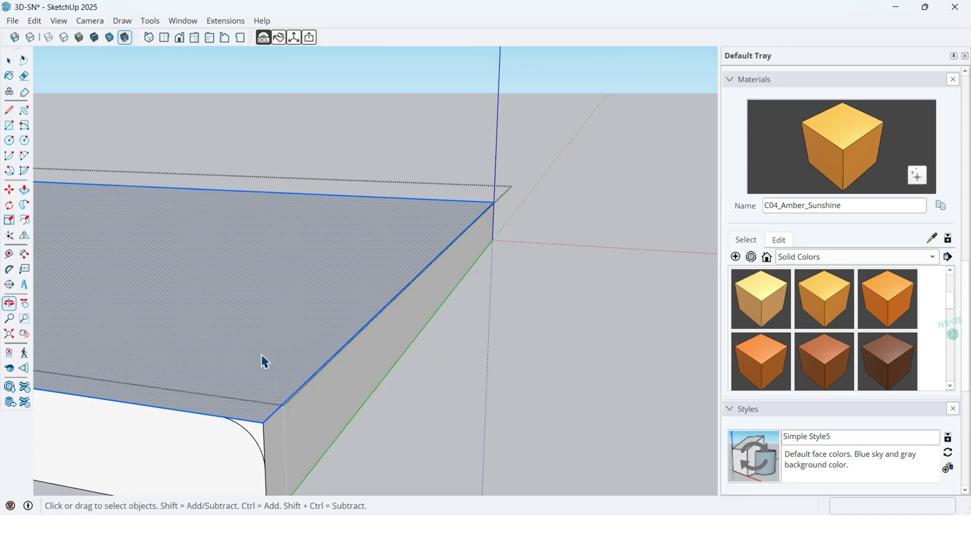
pyautogui.keyDown('shift'); pyautogui.click(282, 340); pyautogui.keyUp('shift')
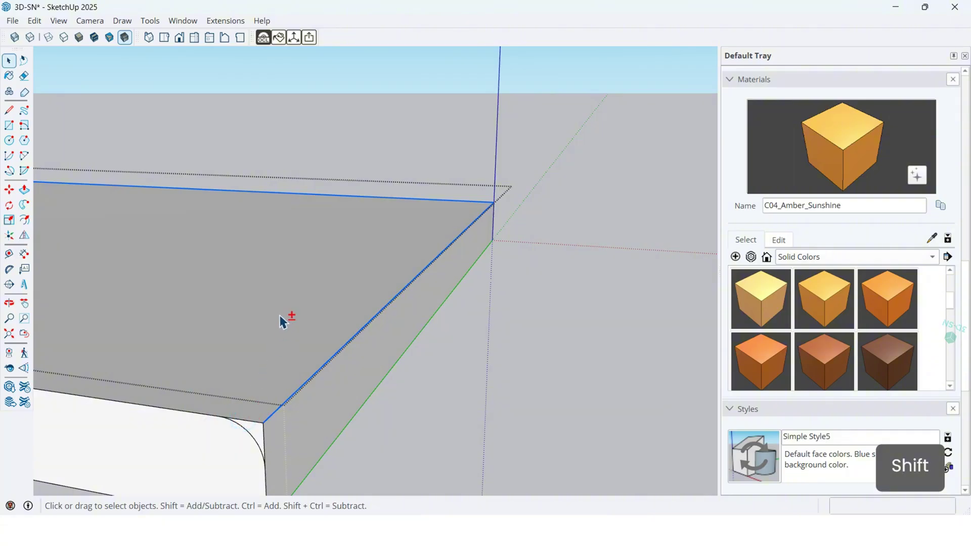
pyautogui.keyDown('shift'); pyautogui.moveTo(280, 316); pyautogui.dragTo(419, 460, button='middle'); pyautogui.keyUp('shift')
pyautogui.scroll(-2, 398, 349)
pyautogui.keyDown('shift'); pyautogui.moveTo(398, 349); pyautogui.dragTo(804, 382, button='middle'); pyautogui.keyUp('shift')
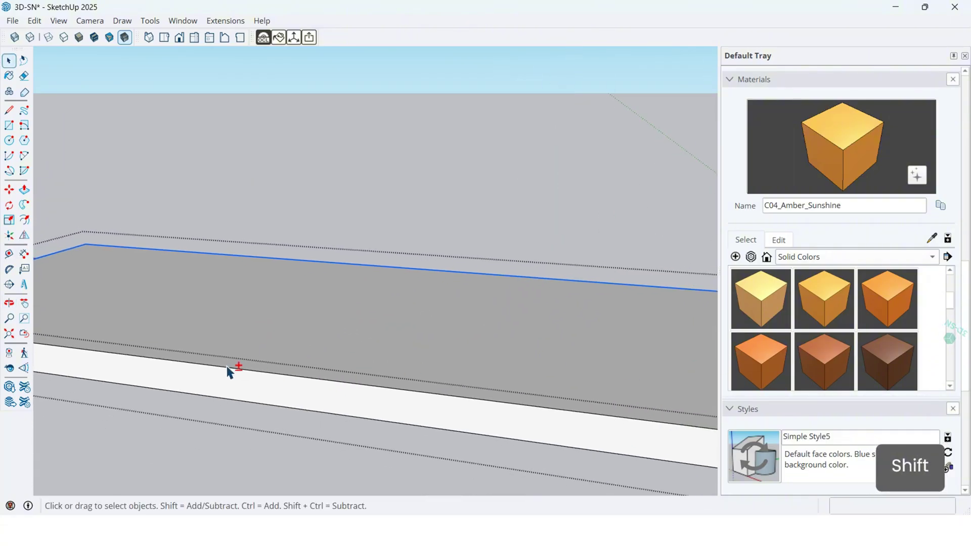
pyautogui.moveTo(229, 372)
pyautogui.mouseDown(button='middle')
pyautogui.moveTo(646, 416)
pyautogui.moveTo(320, 384)
pyautogui.moveTo(551, 392)
pyautogui.moveTo(219, 373)
pyautogui.moveTo(215, 362)
pyautogui.mouseUp(button='middle')
pyautogui.scroll(1, 433, 363)
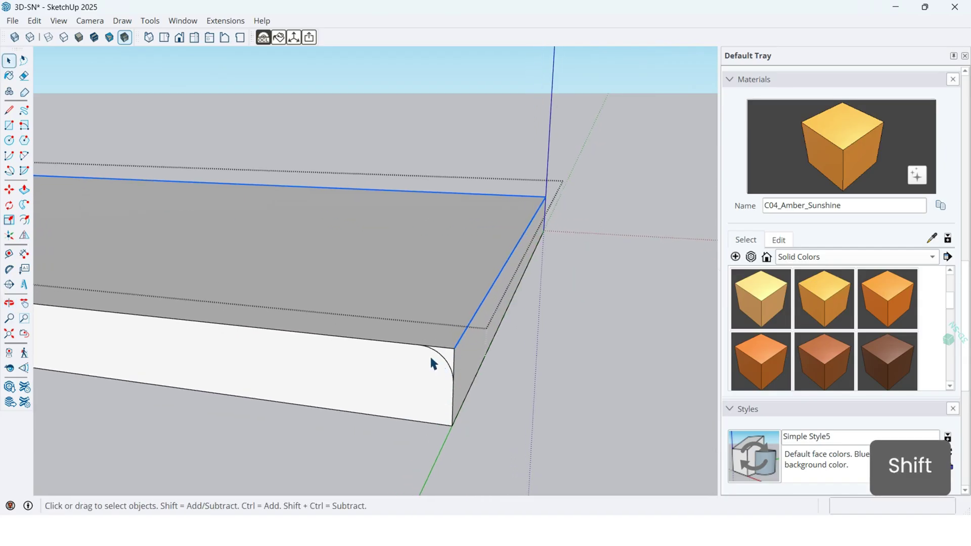
# Run Follow Me with the small corner profile along the selected edges to round the slab's top rim, and close the group
pyautogui.click(24, 206)
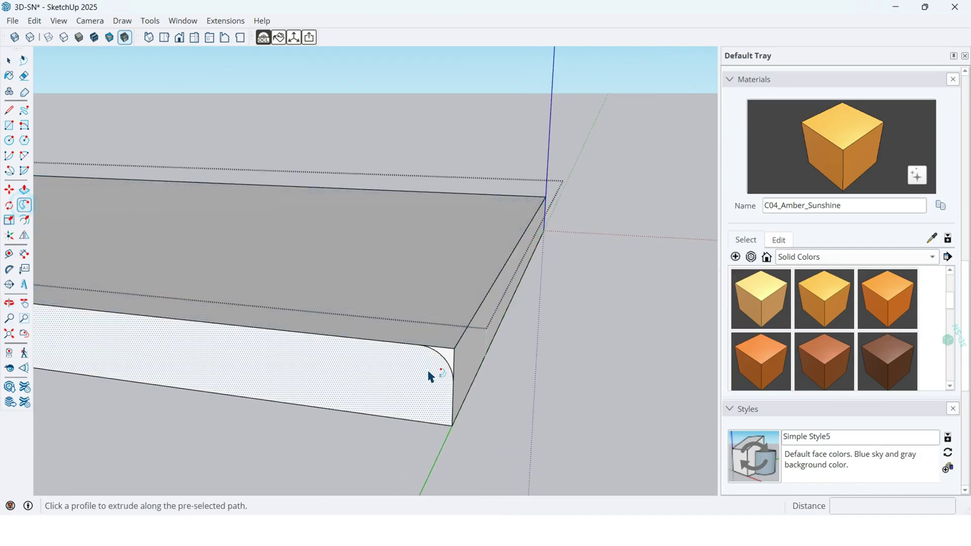
pyautogui.click(448, 361)
pyautogui.moveTo(448, 359); pyautogui.dragTo(307, 339, button='middle')
pyautogui.scroll(-4, 467, 422)
pyautogui.press('space')
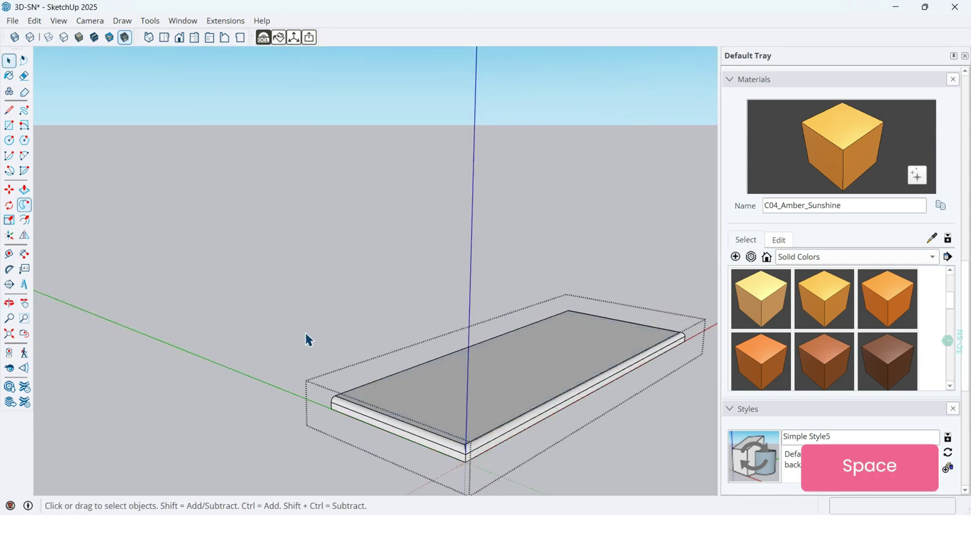
pyautogui.click(288, 326)
# Reopen the slab group, select its top face and turn off Hide Rest Of Model for component editing
pyautogui.scroll(-2, 213, 342)
pyautogui.moveTo(403, 405); pyautogui.dragTo(363, 393, button='middle')
pyautogui.scroll(-2, 365, 444)
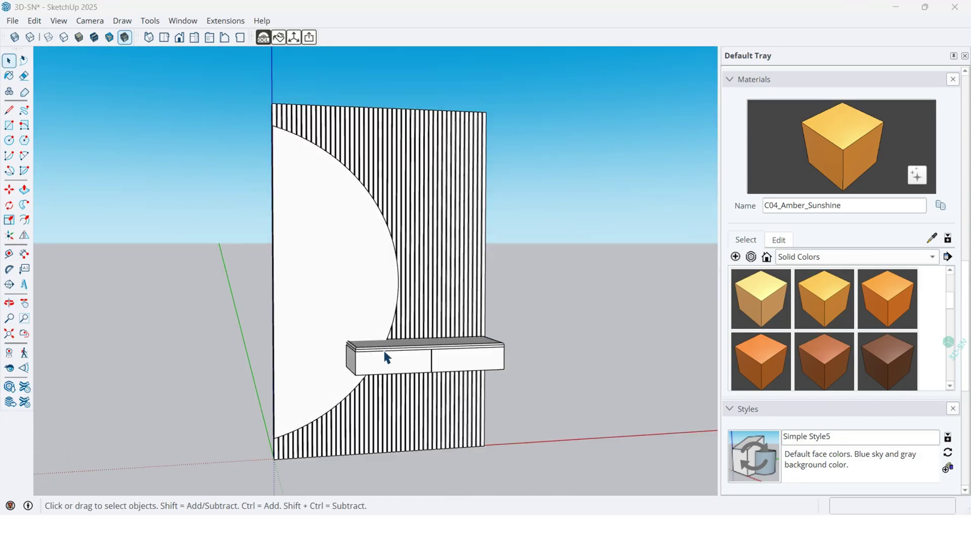
pyautogui.moveTo(385, 352); pyautogui.dragTo(468, 336, button='middle')
pyautogui.scroll(3, 469, 335)
pyautogui.doubleClick(378, 353)
pyautogui.scroll(1, 378, 351)
pyautogui.click(380, 353)
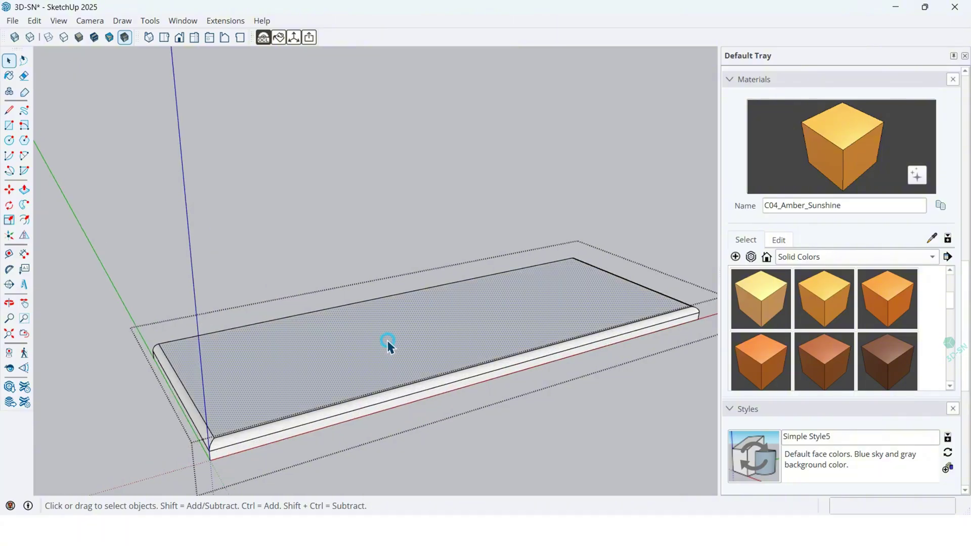
pyautogui.moveTo(388, 343); pyautogui.dragTo(353, 370, button='middle')
pyautogui.click(59, 21)
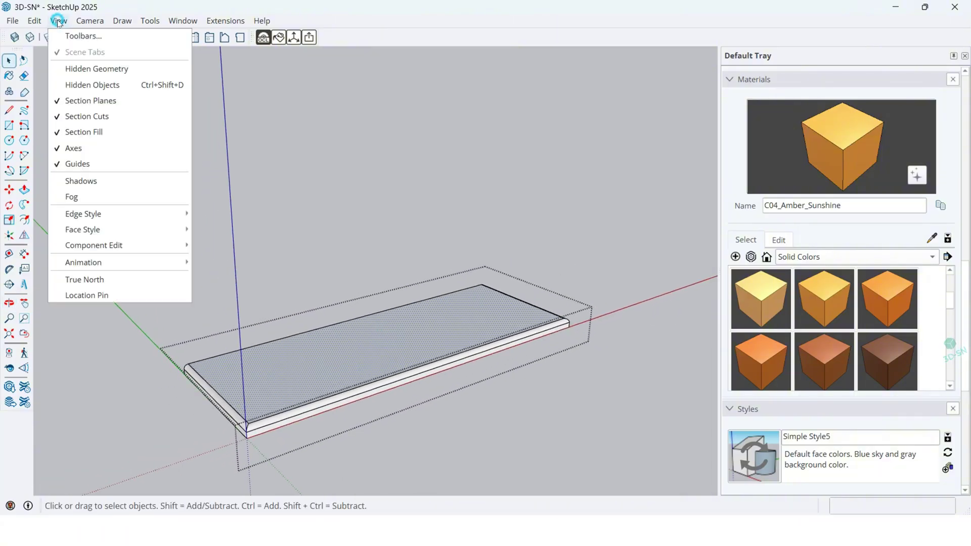
pyautogui.moveTo(145, 244)
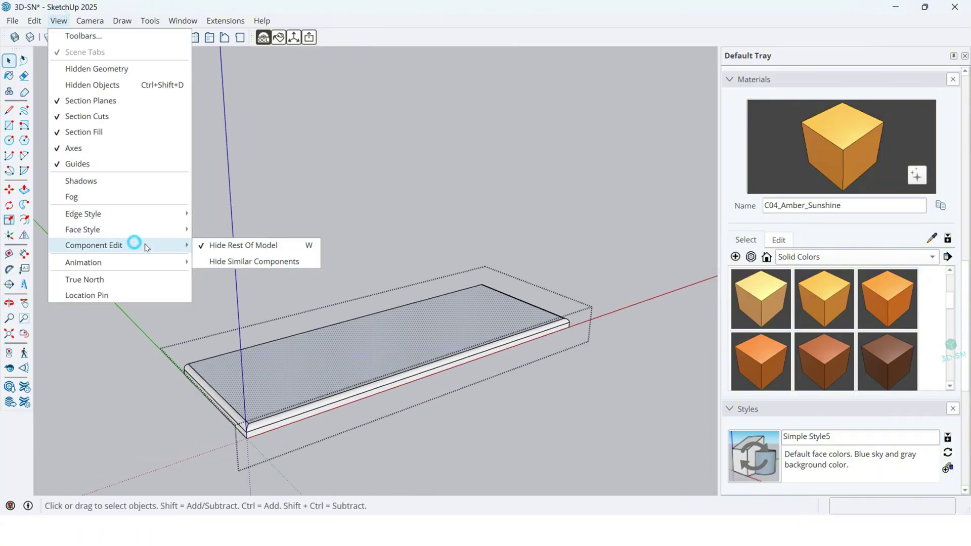
pyautogui.click(201, 247)
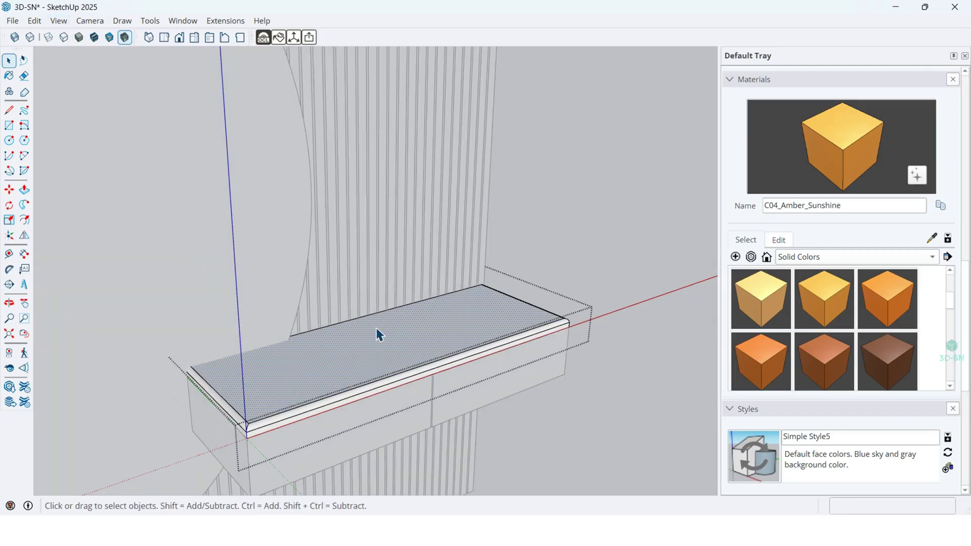
# Paint the slab's top face with Marble_01_1K from the Stone materials
pyautogui.click(840, 259)
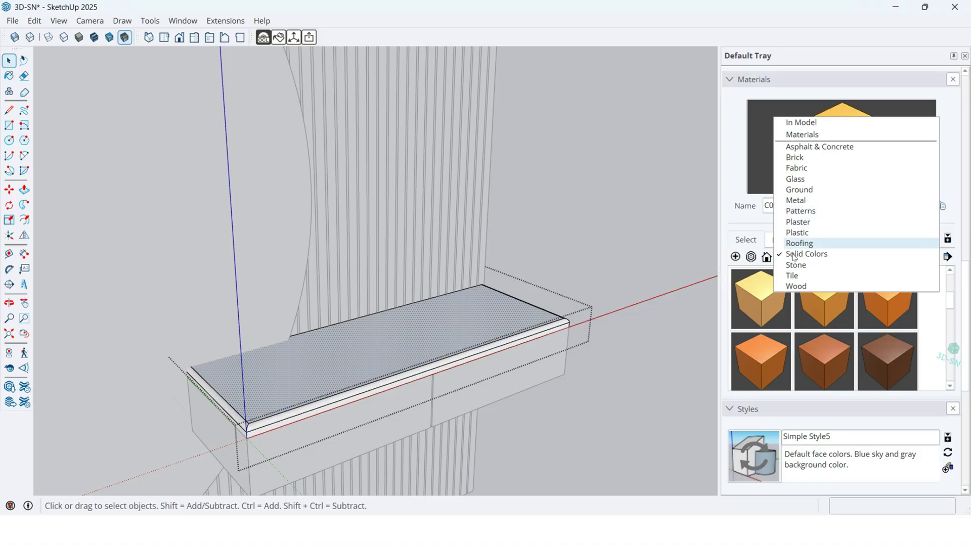
pyautogui.click(794, 265)
pyautogui.click(761, 300)
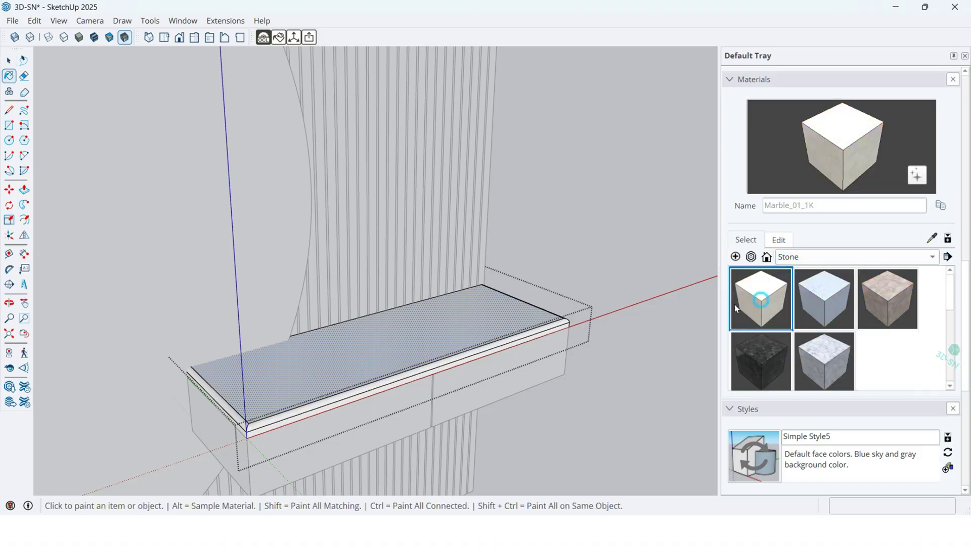
pyautogui.click(416, 349)
pyautogui.scroll(3, 329, 385)
pyautogui.moveTo(334, 393)
pyautogui.mouseDown(button='middle')
pyautogui.moveTo(351, 394)
pyautogui.moveTo(349, 417)
pyautogui.mouseUp(button='middle')
pyautogui.press('space')
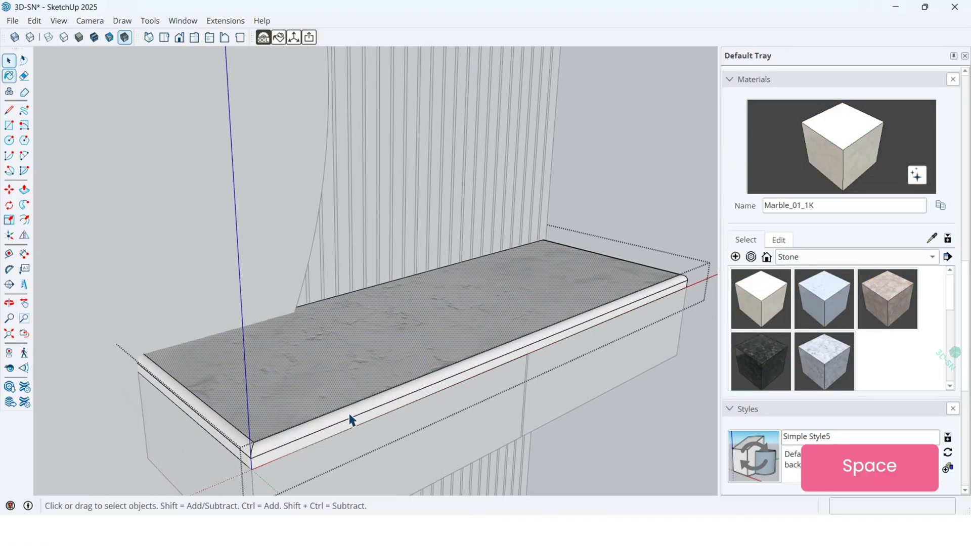
# Select all of the slab's connected geometry, paint it with the same marble and close the group
pyautogui.tripleClick(341, 417)
pyautogui.press('b')
pyautogui.click(345, 413)
pyautogui.scroll(-2, 210, 414)
pyautogui.press('space')
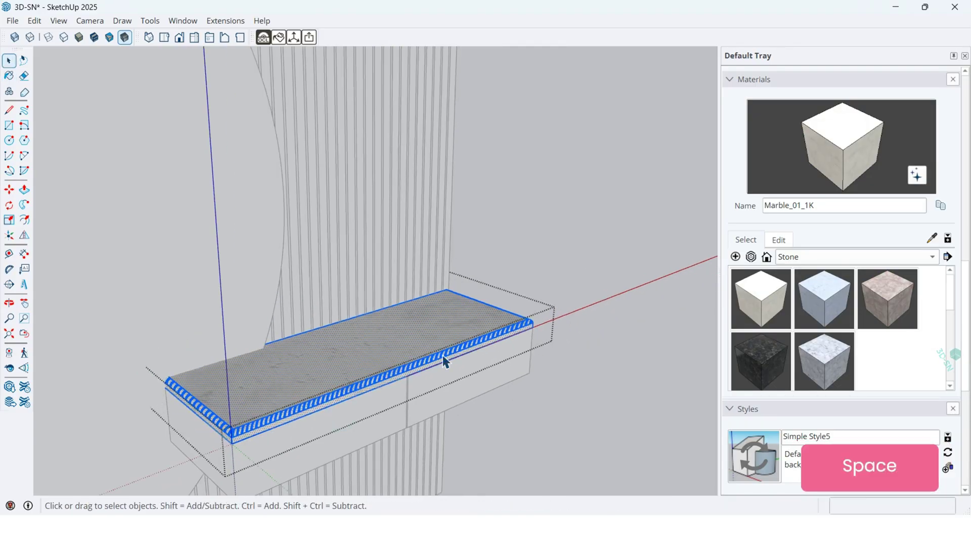
pyautogui.click(568, 273)
# Create a new material from the texture image "11230. Download Free High-Quality Wood Textures (70)"
pyautogui.scroll(-1, 315, 322)
pyautogui.moveTo(394, 387); pyautogui.dragTo(360, 348, button='middle')
pyautogui.scroll(-3, 446, 357)
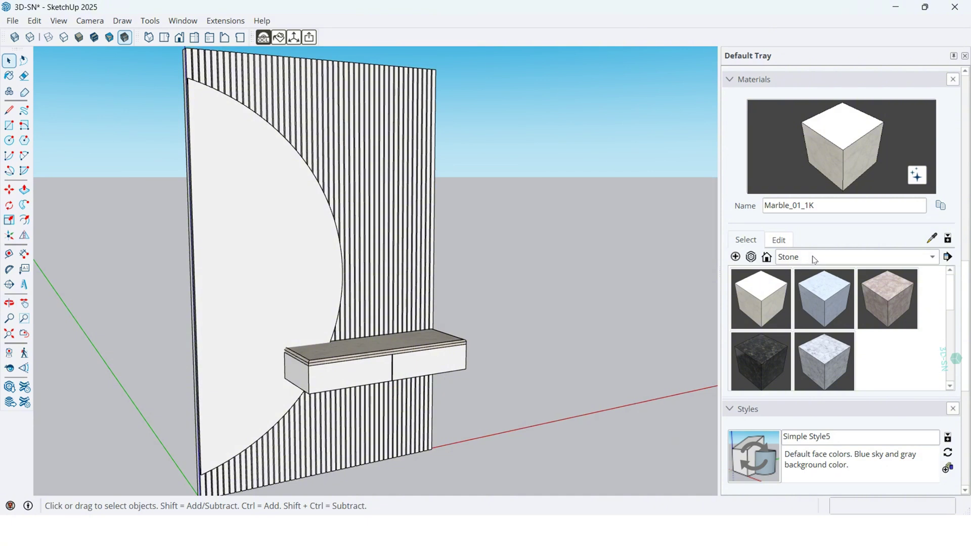
pyautogui.click(735, 257)
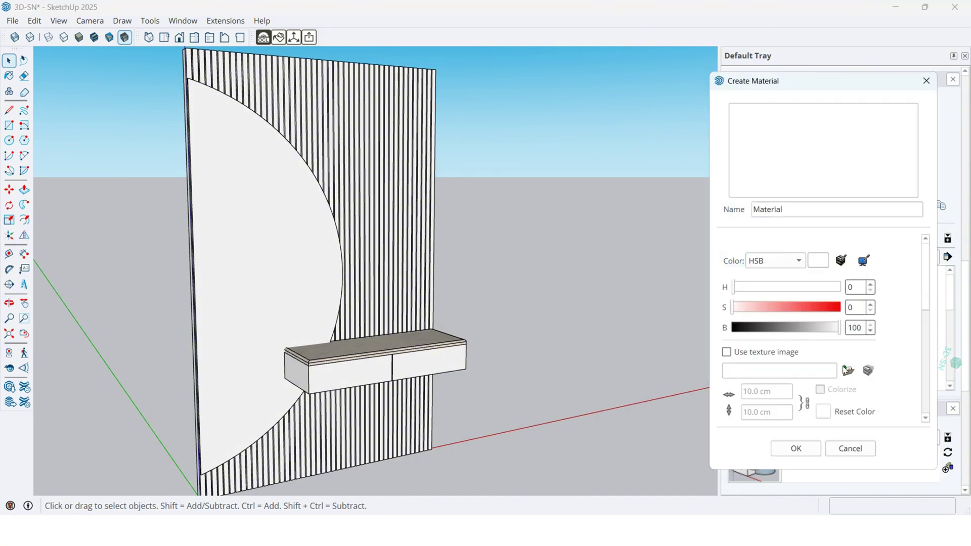
pyautogui.click(848, 370)
pyautogui.scroll(-10, 357, 282)
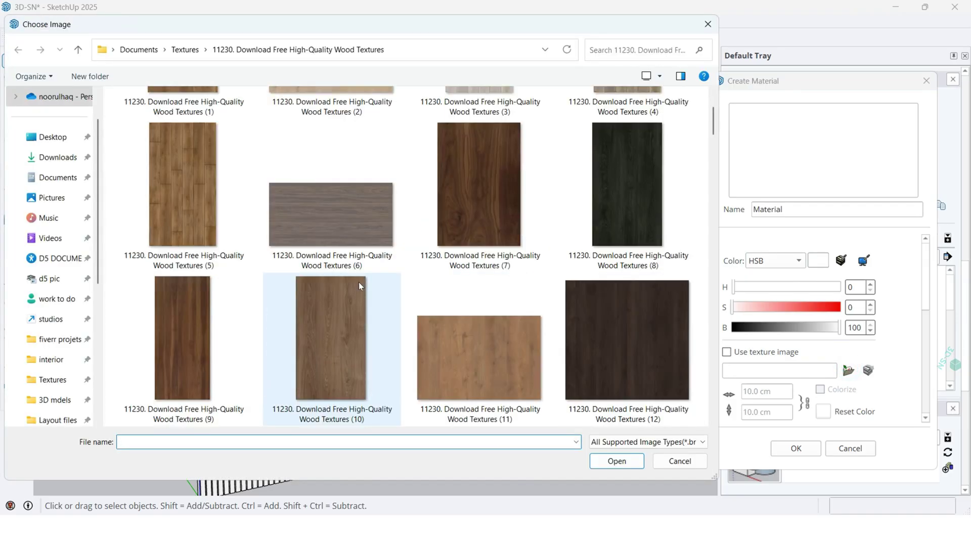
pyautogui.scroll(-1, 338, 297)
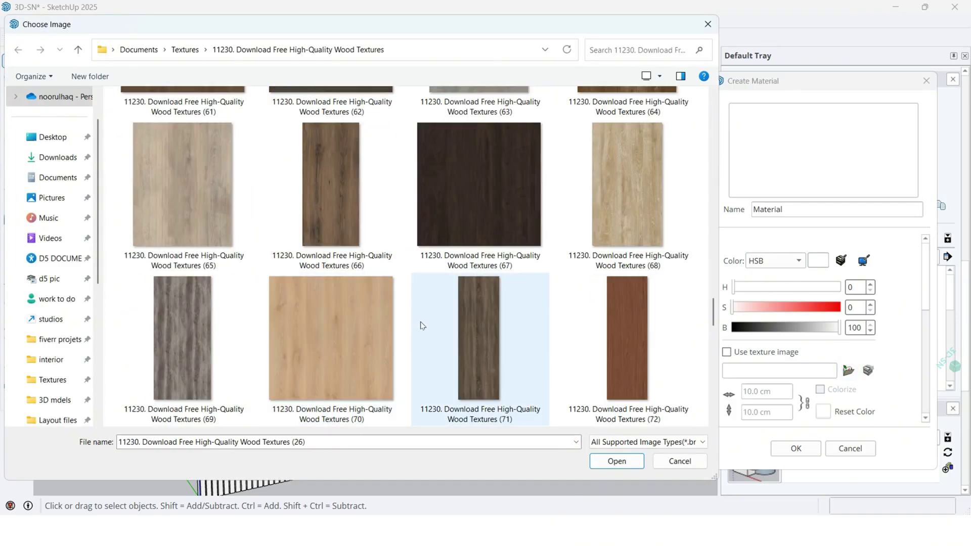
pyautogui.click(371, 338)
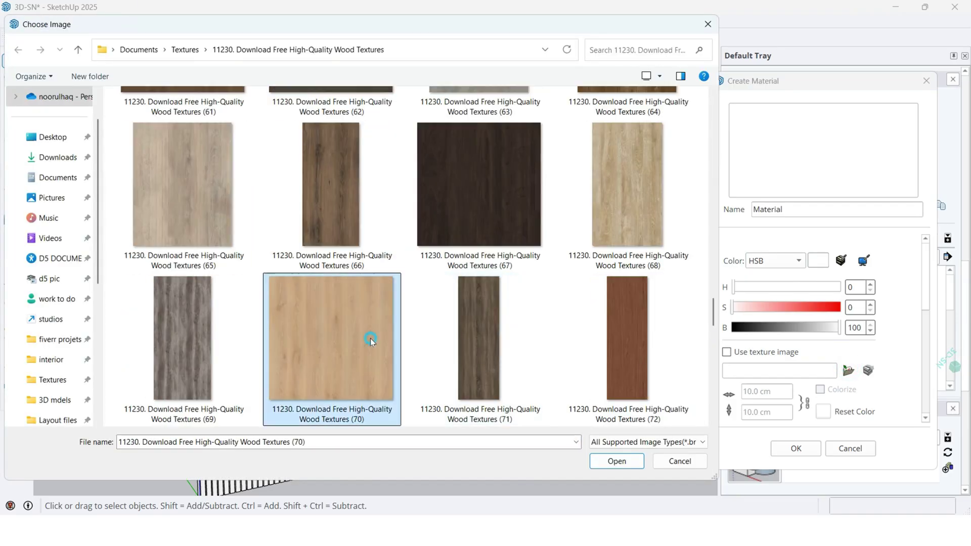
pyautogui.scroll(-1, 370, 338)
pyautogui.click(617, 461)
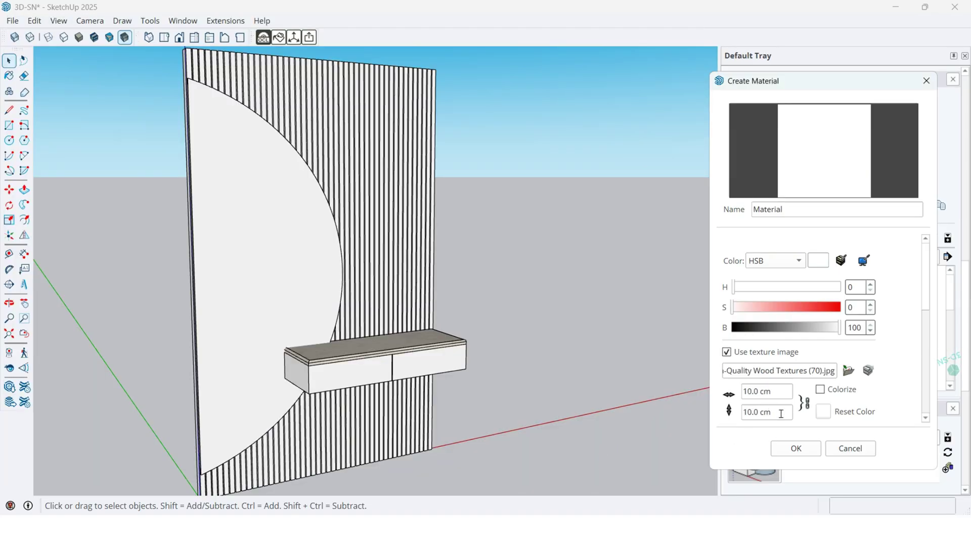
pyautogui.click(796, 450)
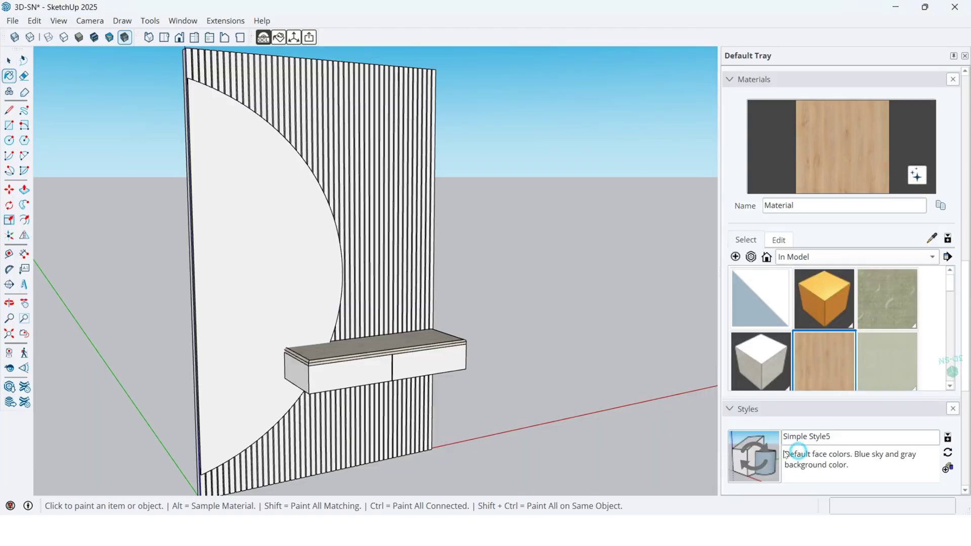
# Open the box group and paint the front face of its left half with the new wood material
pyautogui.scroll(6, 402, 388)
pyautogui.press('space')
pyautogui.doubleClick(352, 377)
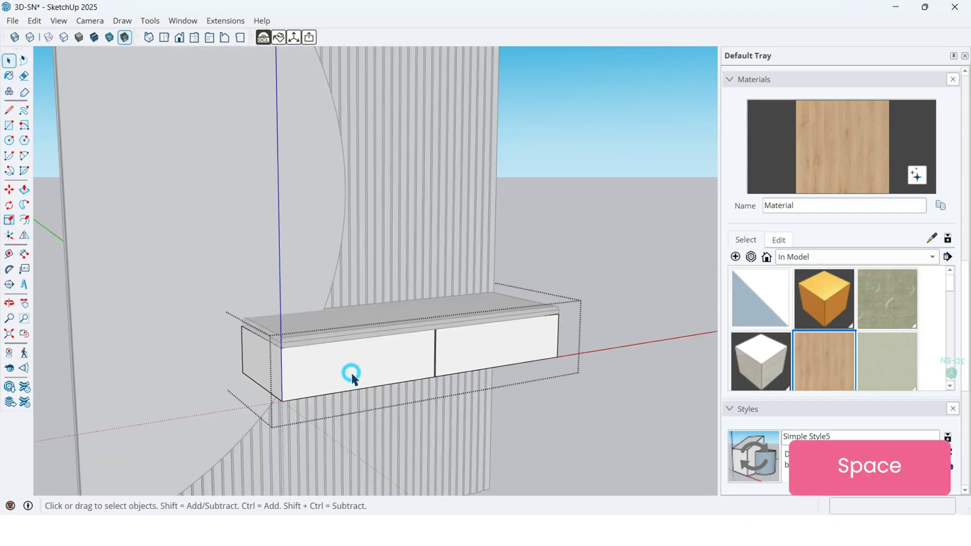
pyautogui.click(347, 364)
pyautogui.scroll(2, 346, 362)
pyautogui.press('b')
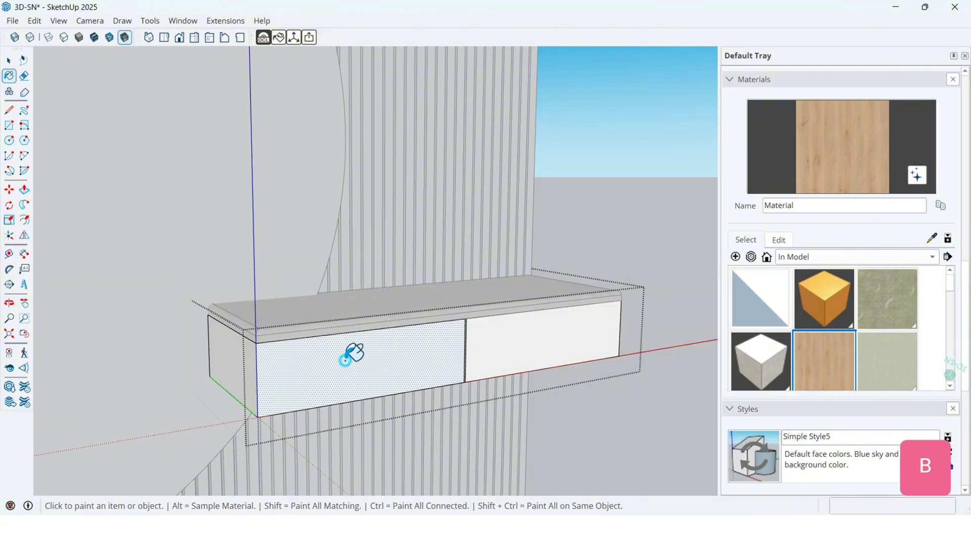
pyautogui.click(346, 360)
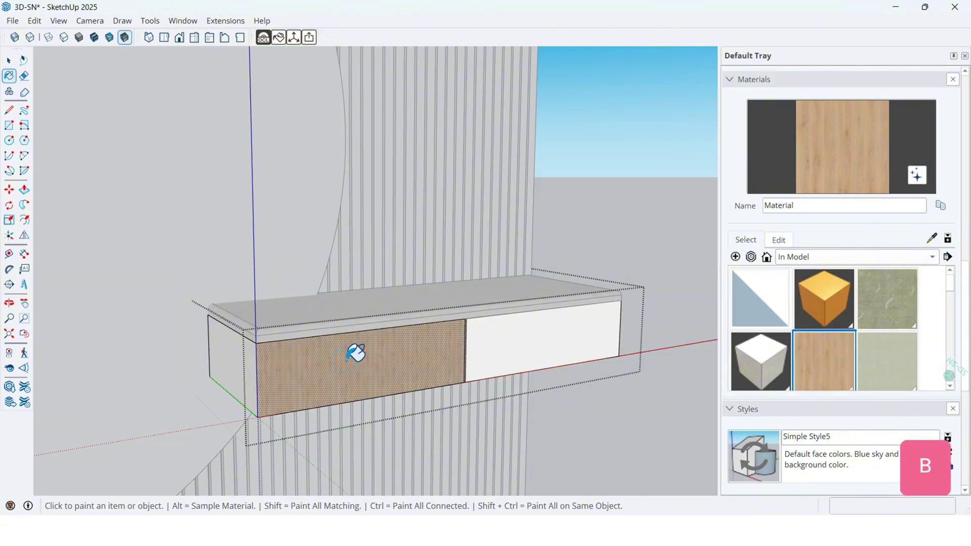
# Set the wood material's texture width to 50 cm
pyautogui.scroll(3, 348, 360)
pyautogui.scroll(1, 340, 349)
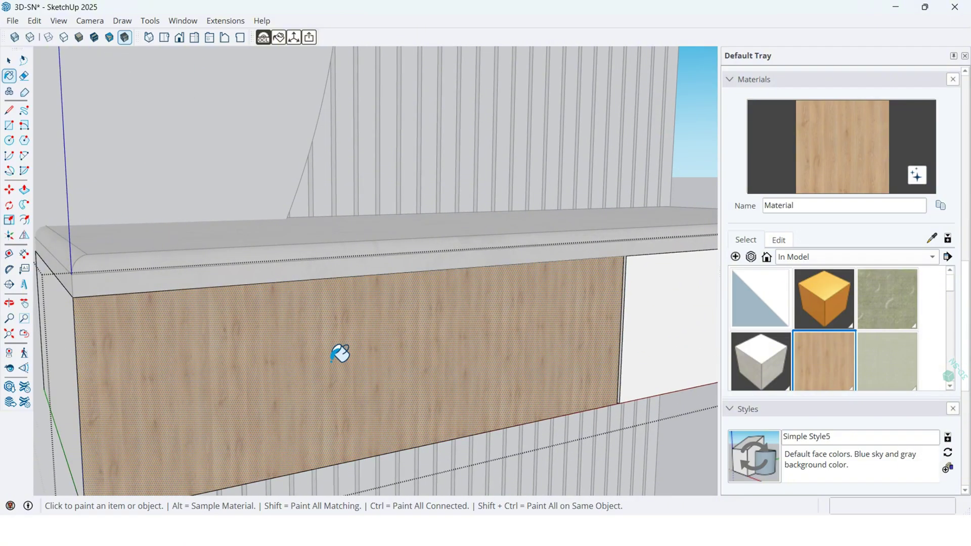
pyautogui.click(779, 239)
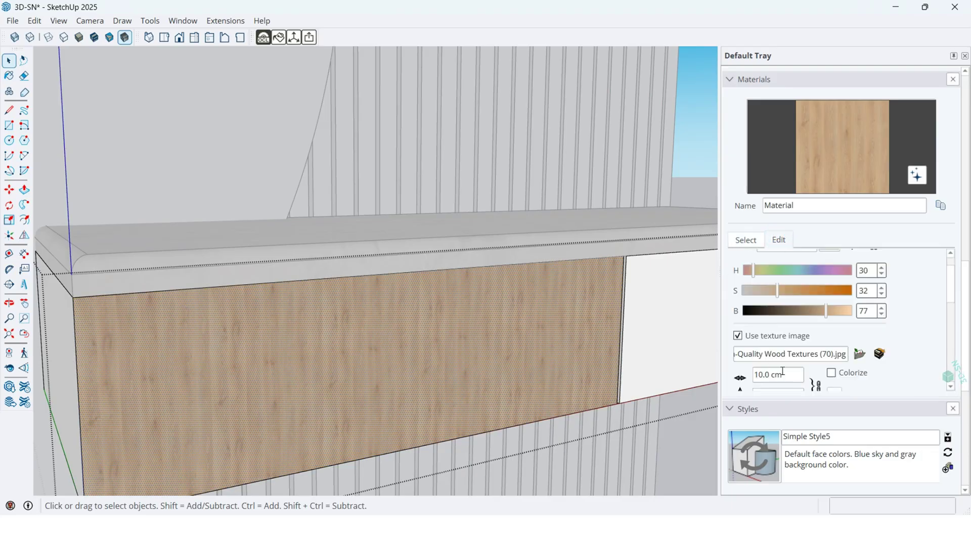
pyautogui.write('50')
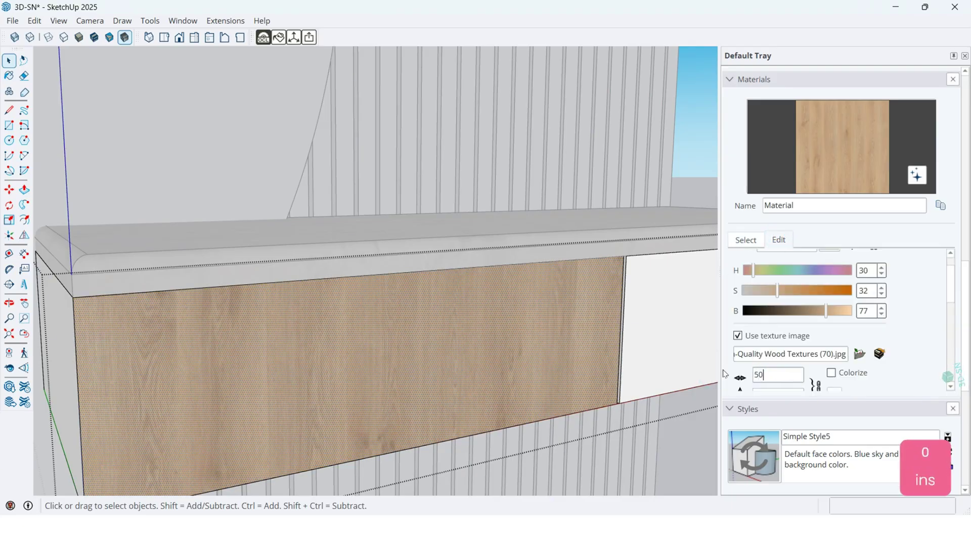
# Start positioning the wood texture on the front face of the box's left half and rotate it 90 degrees
pyautogui.rightClick(403, 349)
pyautogui.moveTo(527, 247)
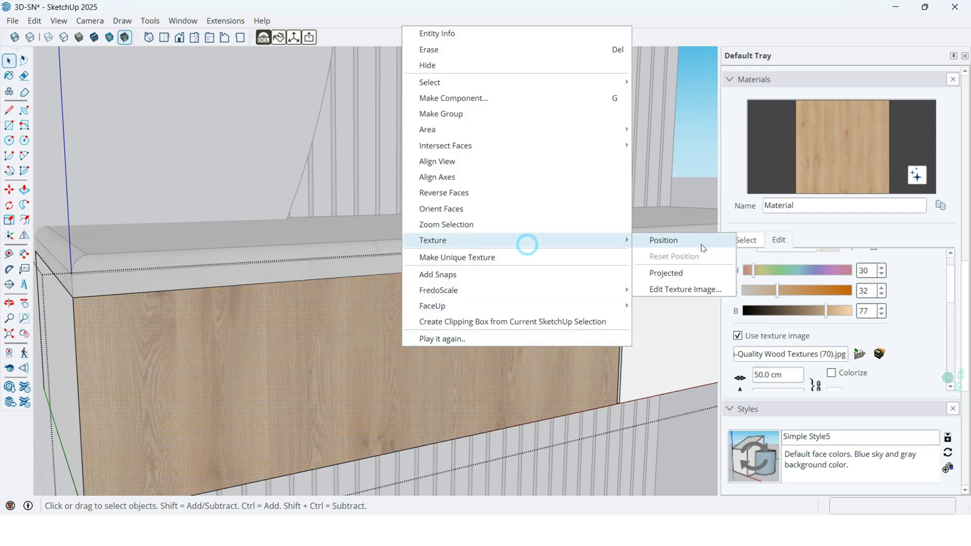
pyautogui.click(664, 241)
pyautogui.scroll(-2, 537, 368)
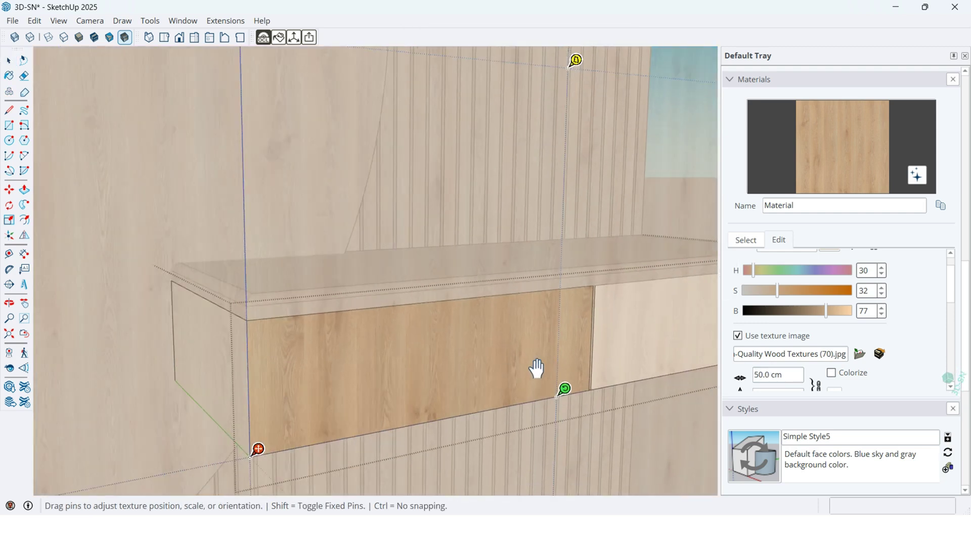
pyautogui.rightClick(511, 367)
pyautogui.moveTo(568, 424)
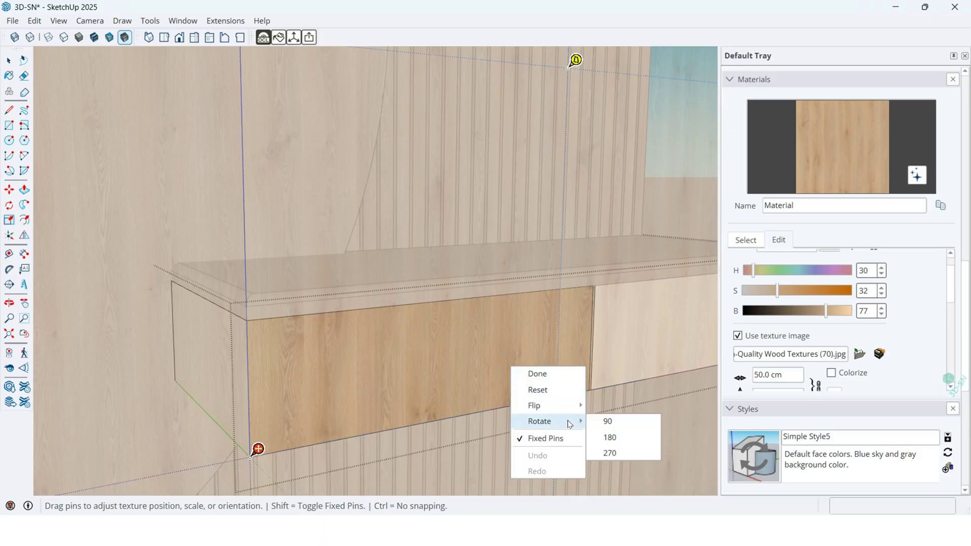
pyautogui.click(598, 421)
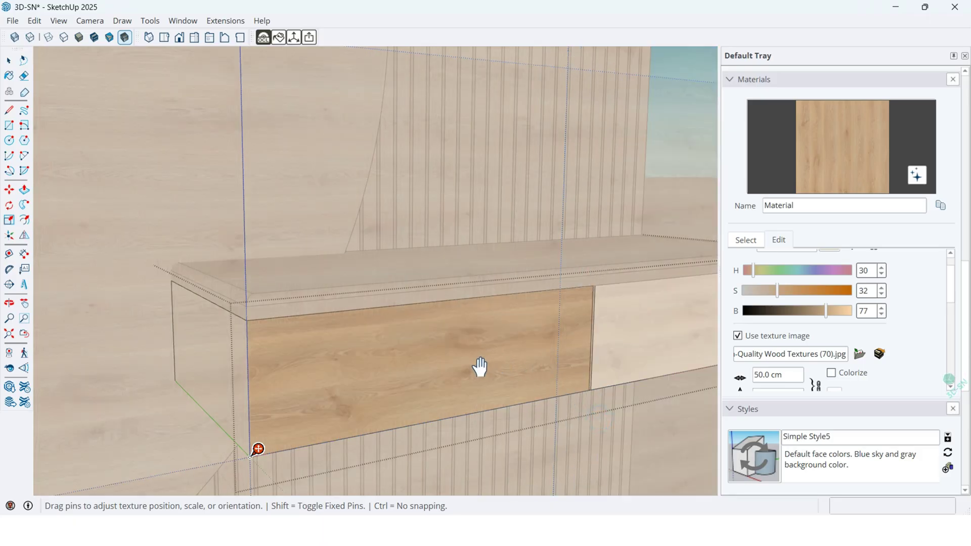
# Shift the rotated wood texture across the left front face and finish the texture positioning
pyautogui.moveTo(479, 368); pyautogui.dragTo(476, 453)
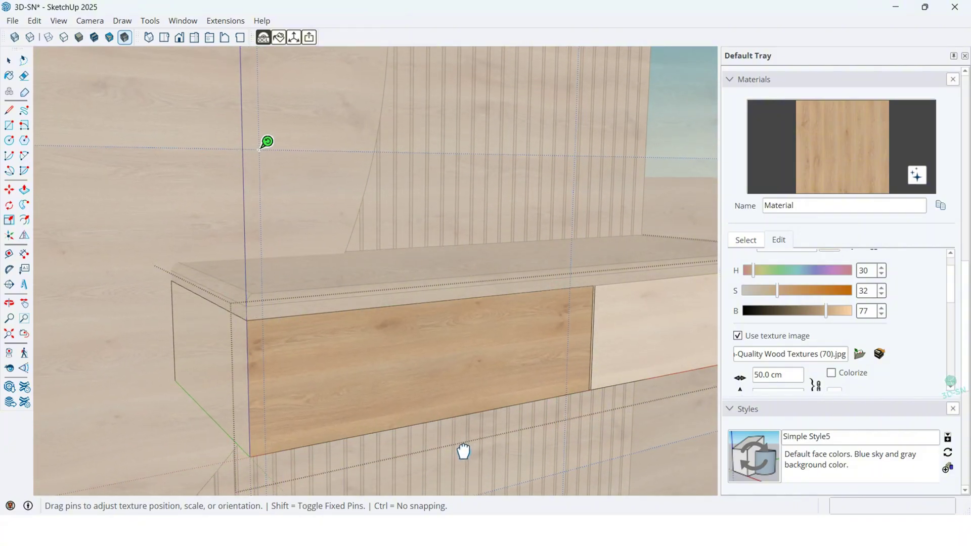
pyautogui.rightClick(380, 383)
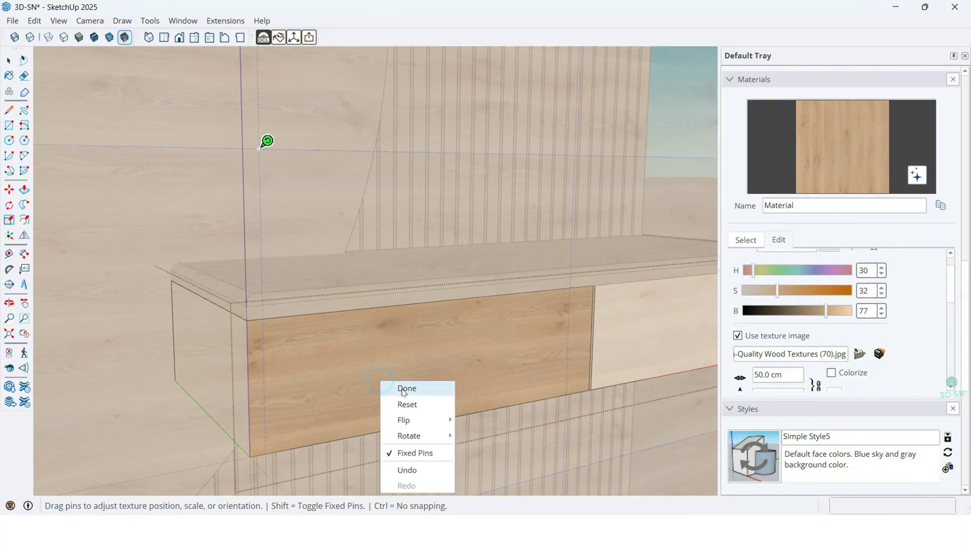
pyautogui.click(403, 389)
# Paint the right half's front face with the wood, sample the left face's rotated texture to repaint it and close the group
pyautogui.scroll(-5, 304, 397)
pyautogui.moveTo(304, 396); pyautogui.dragTo(475, 424, button='middle')
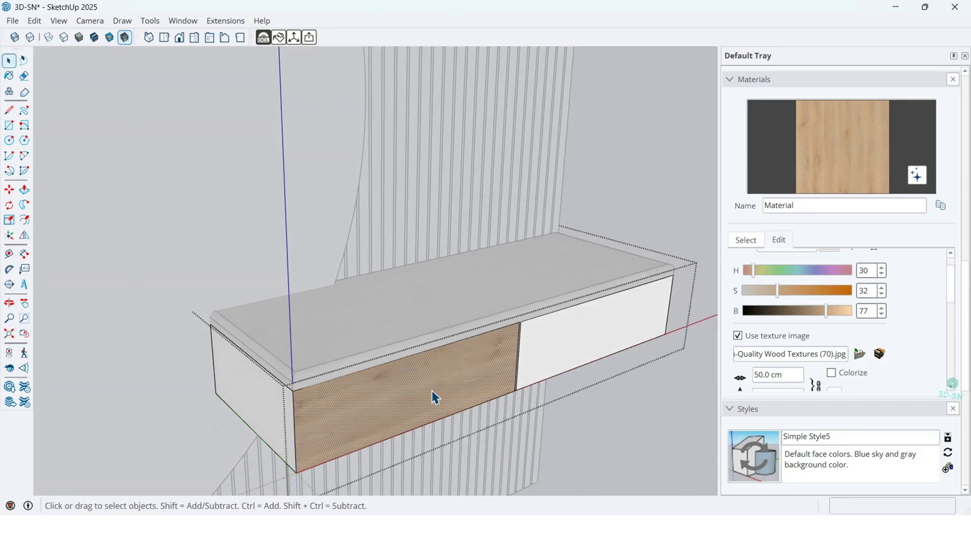
pyautogui.press('b')
pyautogui.click(547, 353)
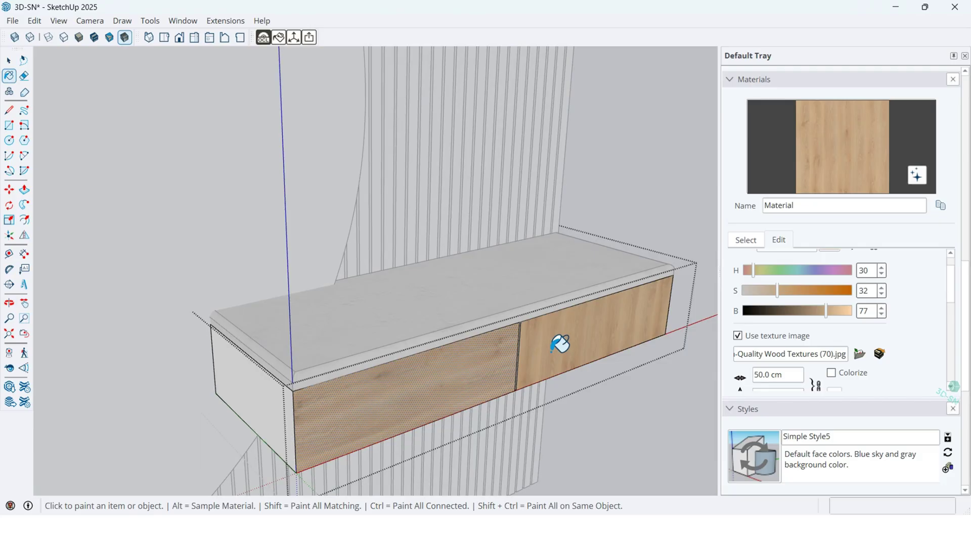
pyautogui.press('alt')
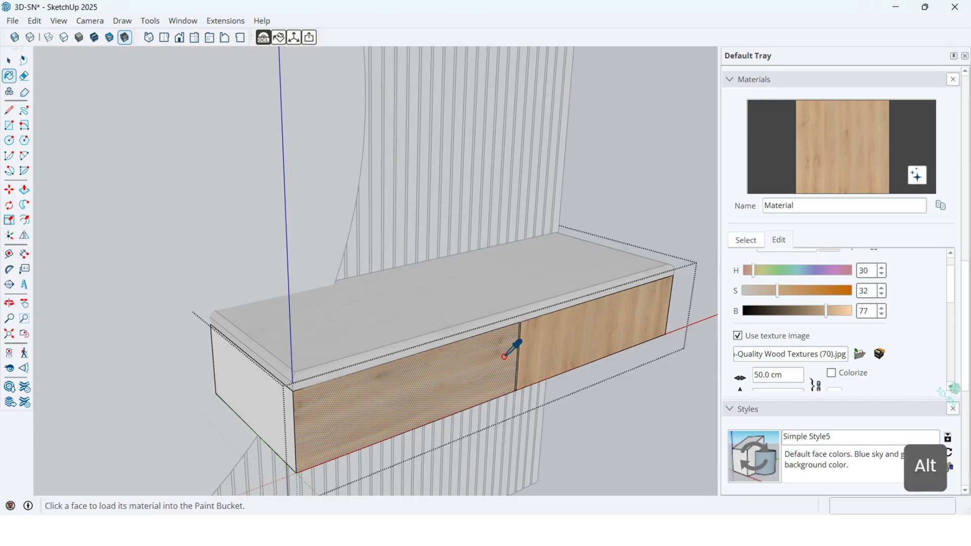
pyautogui.keyDown('alt'); pyautogui.click(491, 359); pyautogui.keyUp('alt')
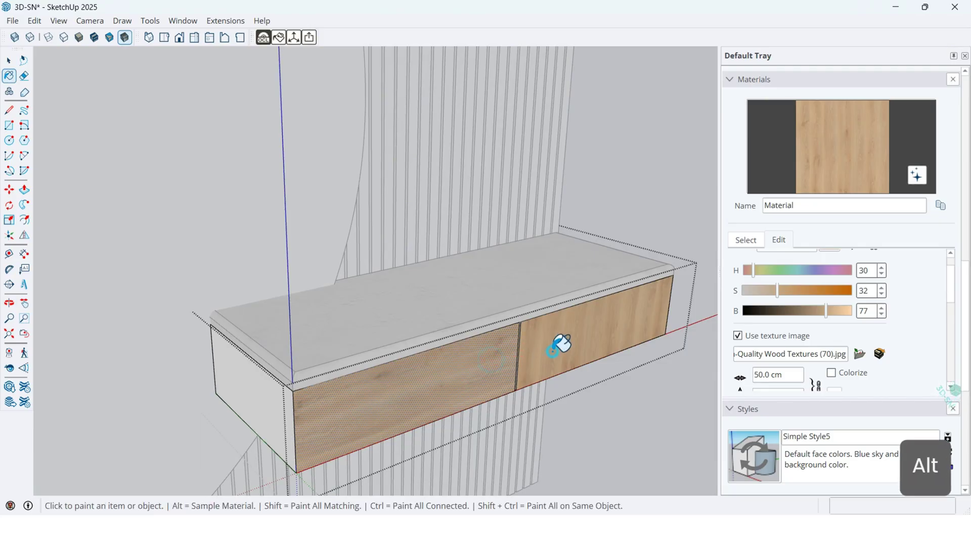
pyautogui.moveTo(556, 357); pyautogui.dragTo(572, 330, button='middle')
pyautogui.press('space')
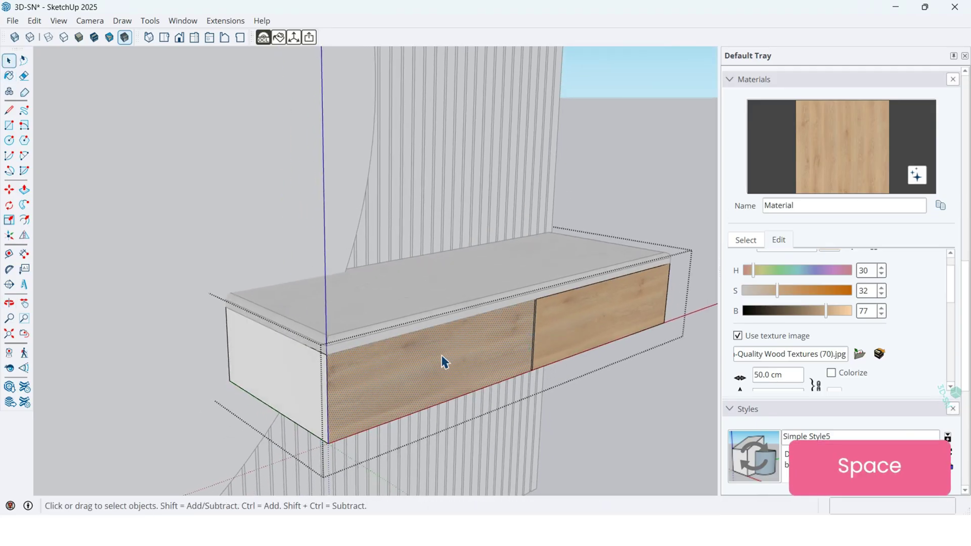
pyautogui.scroll(-2, 263, 298)
pyautogui.click(543, 375)
# Paint the closed box group with the wood material to cover its unpainted side faces
pyautogui.scroll(2, 329, 344)
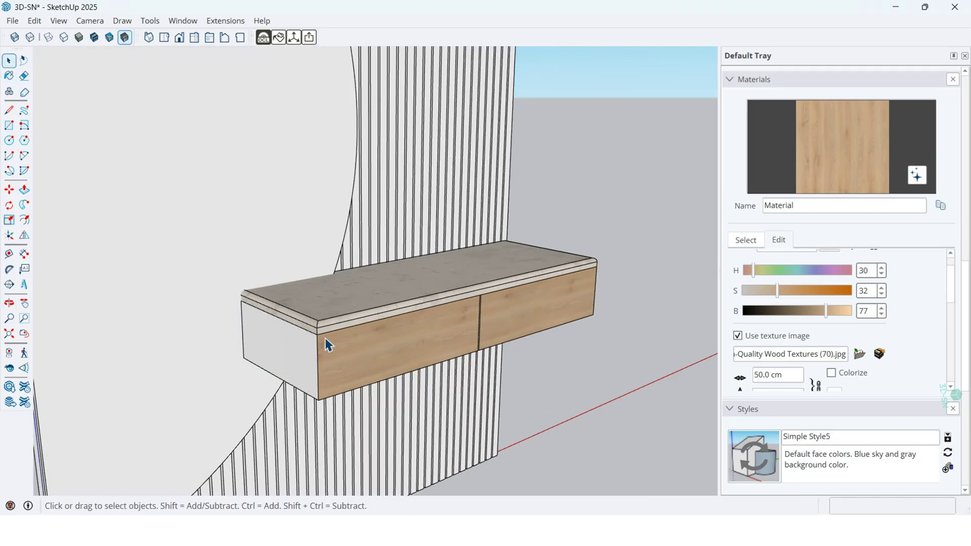
pyautogui.press('b')
pyautogui.click(298, 357)
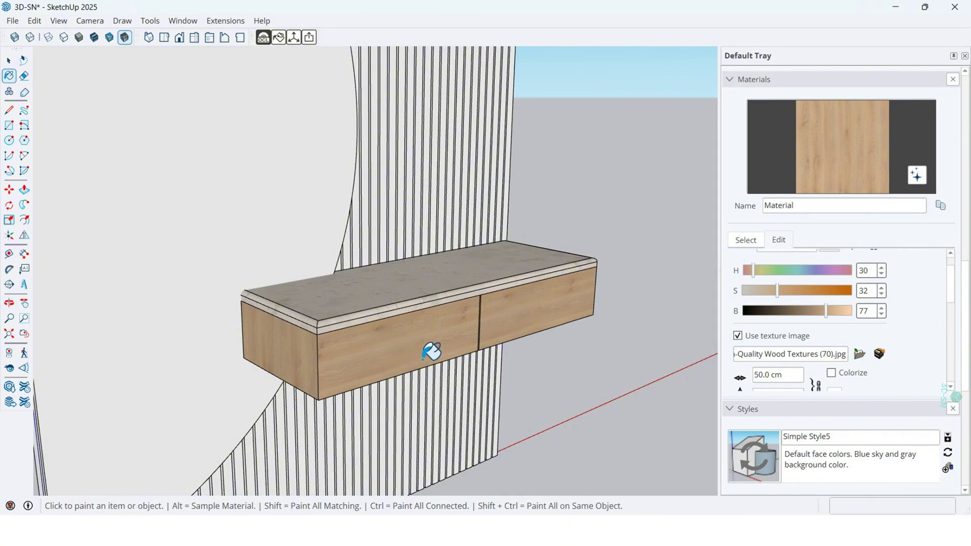
# Open the box group and paint the underside faces of both halves with the same wood
pyautogui.moveTo(431, 350)
pyautogui.mouseDown(button='middle')
pyautogui.moveTo(464, 347)
pyautogui.moveTo(590, 281)
pyautogui.moveTo(468, 223)
pyautogui.moveTo(123, 156)
pyautogui.moveTo(102, 280)
pyautogui.moveTo(594, 340)
pyautogui.moveTo(483, 327)
pyautogui.mouseUp(button='middle')
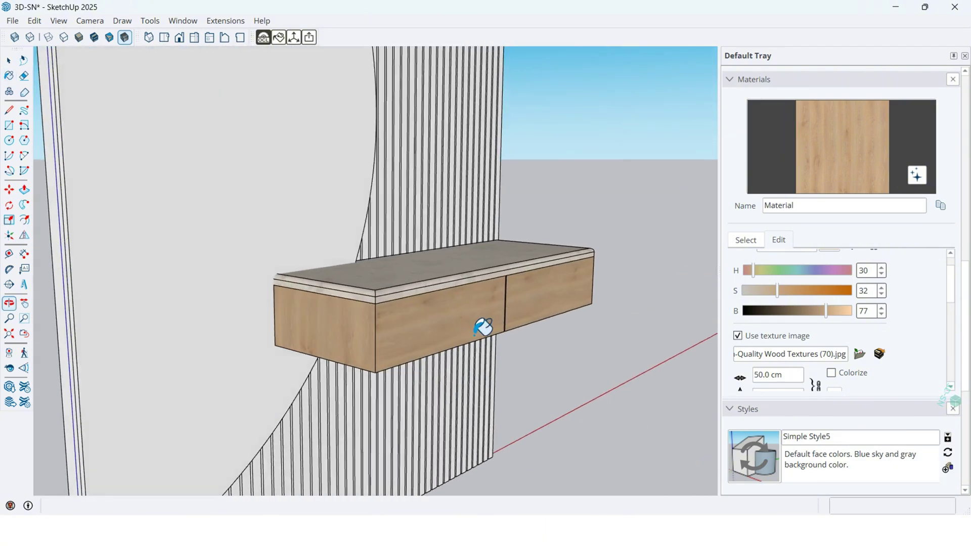
pyautogui.press('space')
pyautogui.doubleClick(339, 327)
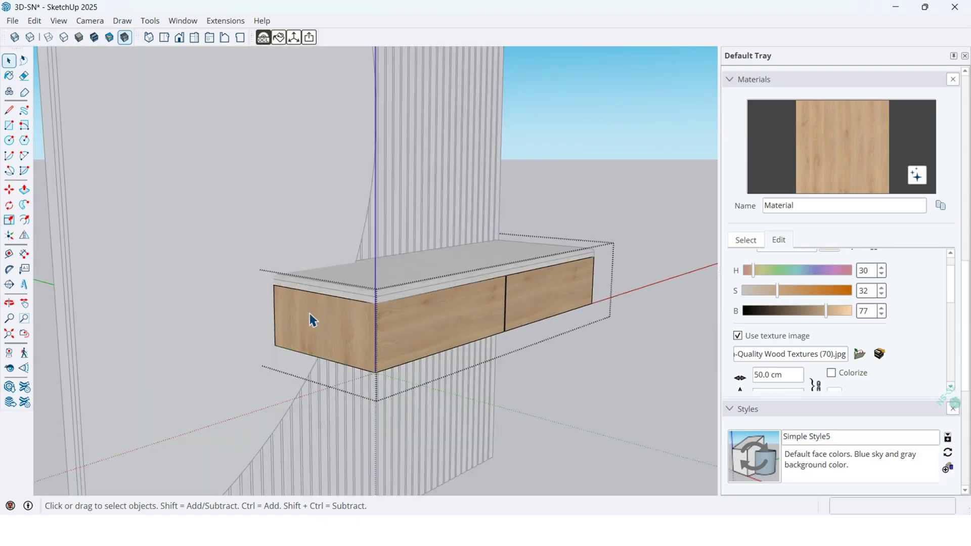
pyautogui.scroll(1, 335, 336)
pyautogui.press('b')
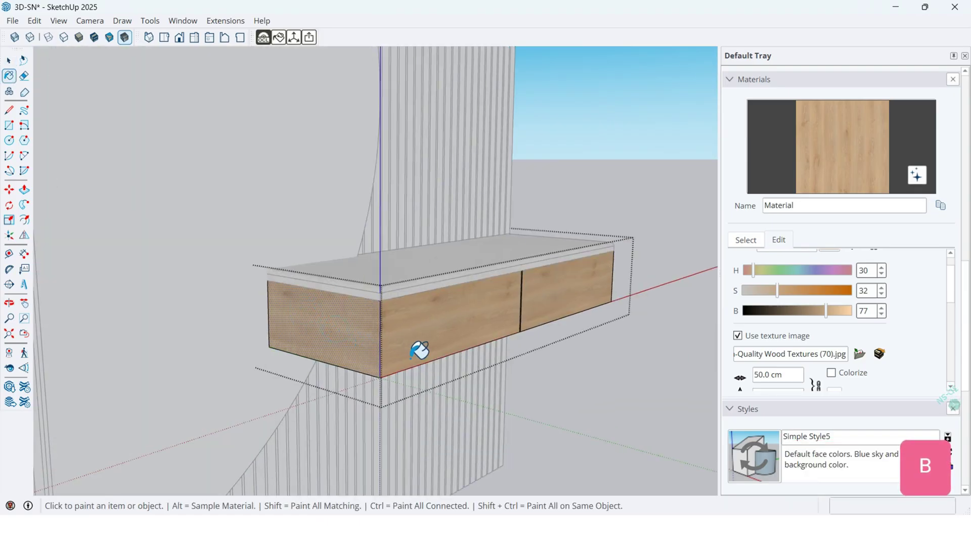
pyautogui.moveTo(419, 350); pyautogui.dragTo(392, 206, button='middle')
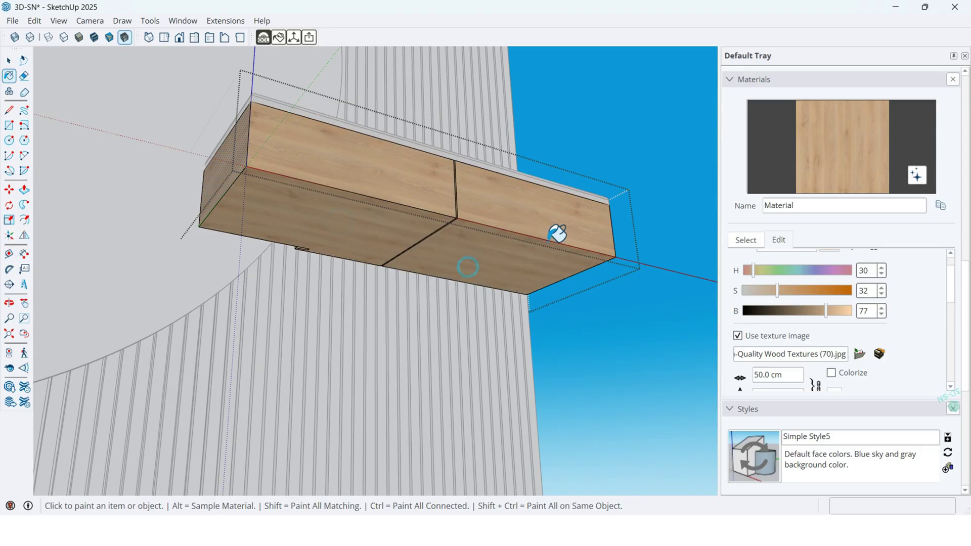
pyautogui.moveTo(557, 233); pyautogui.dragTo(509, 234, button='middle')
pyautogui.moveTo(340, 241); pyautogui.dragTo(720, 296, button='middle')
# Close the box group and select the slats of the wall panel behind it
pyautogui.scroll(-2, 131, 385)
pyautogui.scroll(-2, 205, 440)
pyautogui.moveTo(214, 433)
pyautogui.mouseDown(button='middle')
pyautogui.moveTo(477, 351)
pyautogui.moveTo(513, 349)
pyautogui.mouseUp(button='middle')
pyautogui.press('space')
pyautogui.moveTo(424, 319); pyautogui.dragTo(438, 223, button='middle')
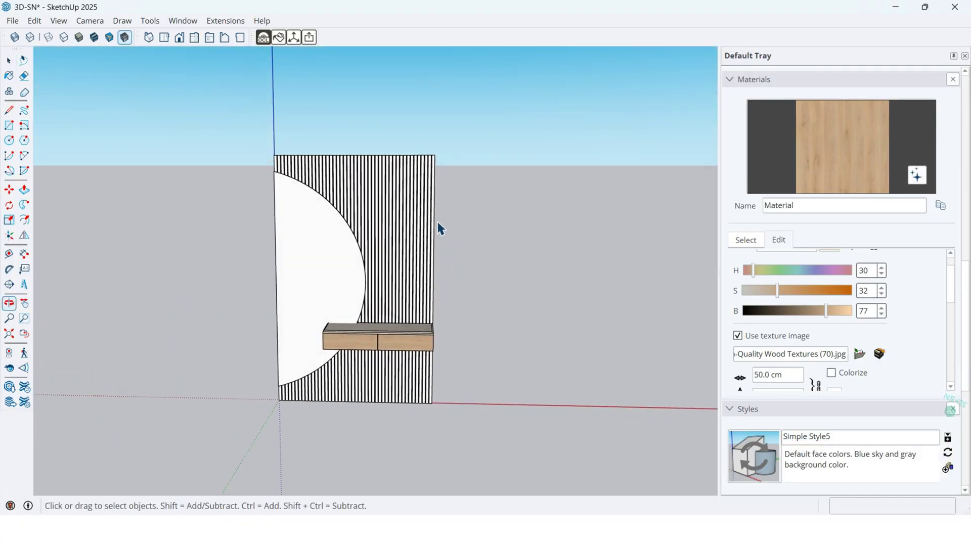
pyautogui.moveTo(254, 172); pyautogui.dragTo(254, 168)
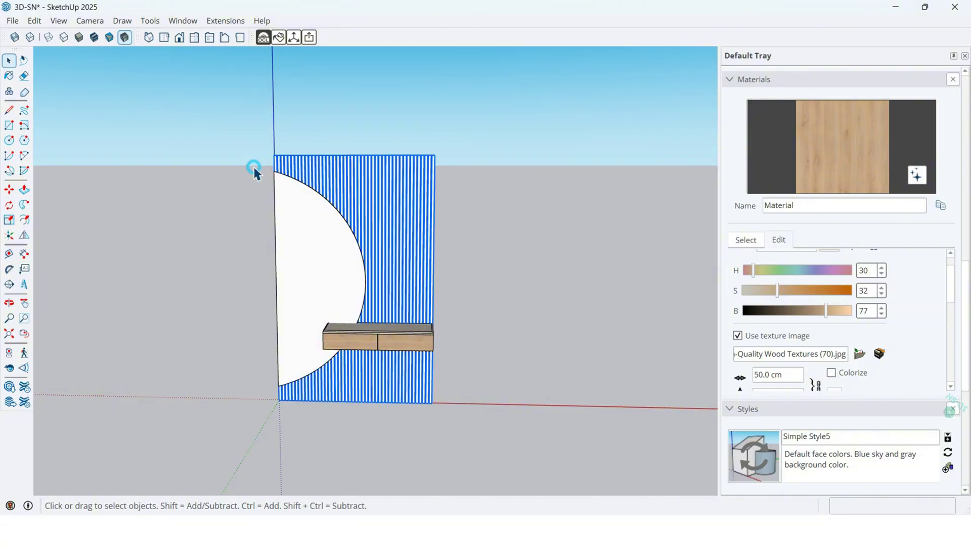
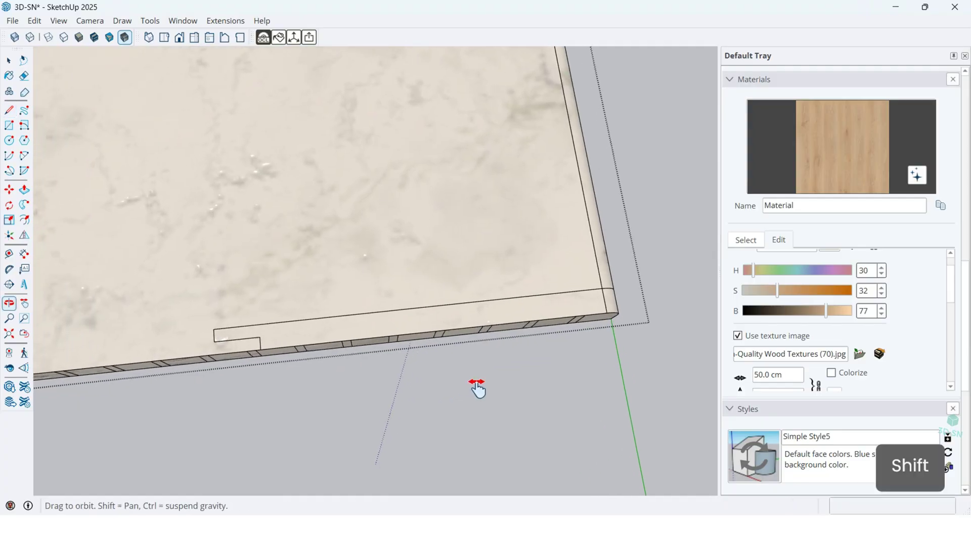
# Select and delete the slat-groove faces on the marble slab's rear edge between the notch and the rounded end
pyautogui.press('space')
pyautogui.moveTo(283, 326); pyautogui.dragTo(551, 376)
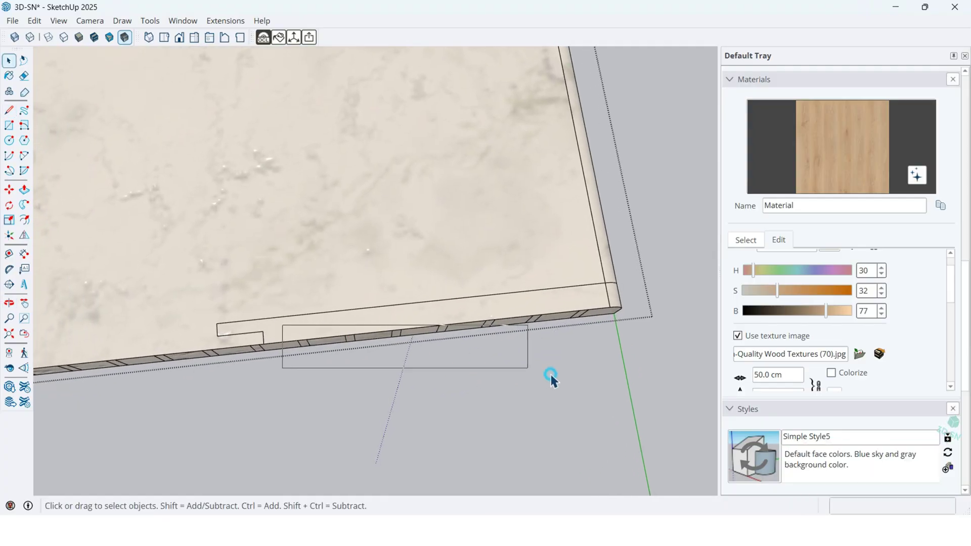
pyautogui.moveTo(581, 325); pyautogui.dragTo(445, 331, button='middle')
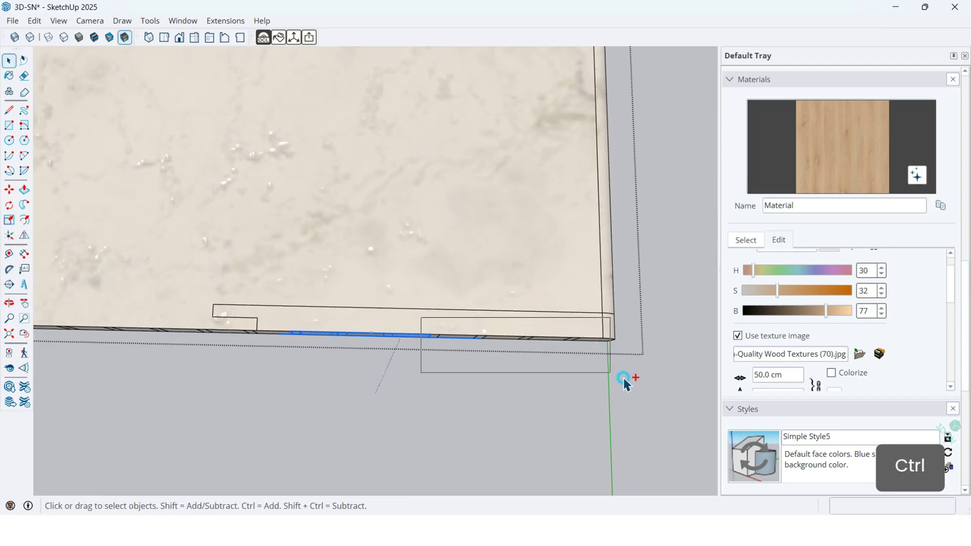
pyautogui.moveTo(571, 368); pyautogui.dragTo(473, 433, button='middle')
pyautogui.press('Delete')
# Erase the stray edges left beside the notch along the slab's opened rear side
pyautogui.moveTo(394, 334); pyautogui.dragTo(387, 328, button='middle')
pyautogui.rightClick(387, 328)
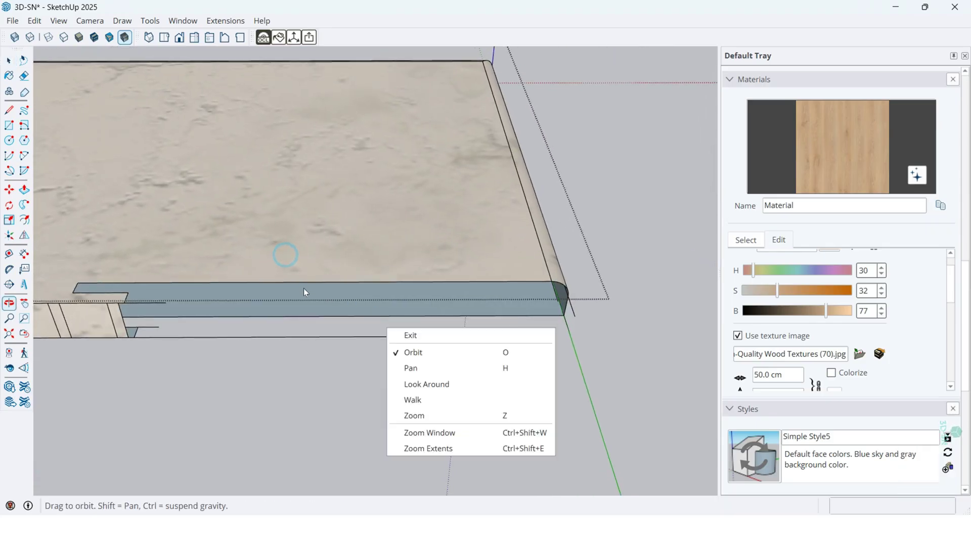
pyautogui.moveTo(303, 292); pyautogui.dragTo(306, 297, button='middle')
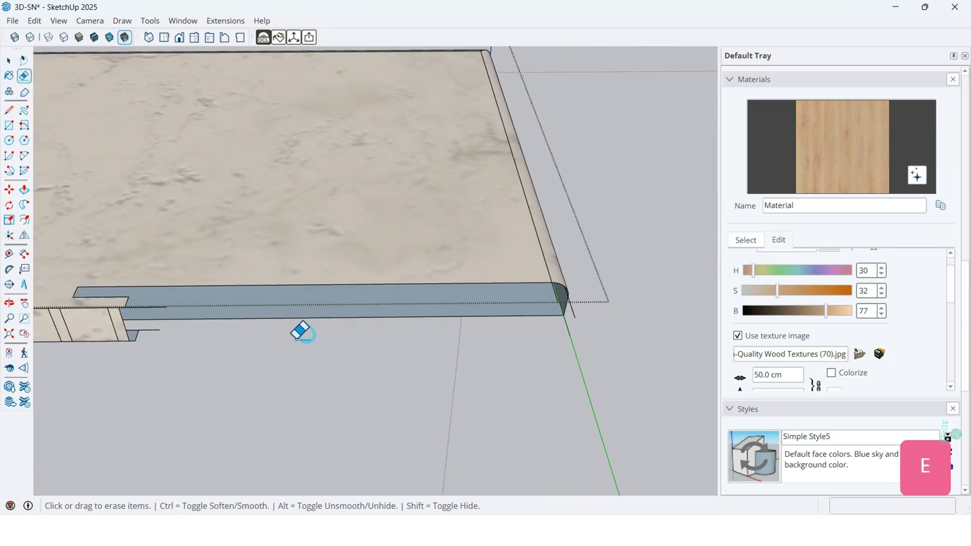
pyautogui.scroll(2, 139, 294)
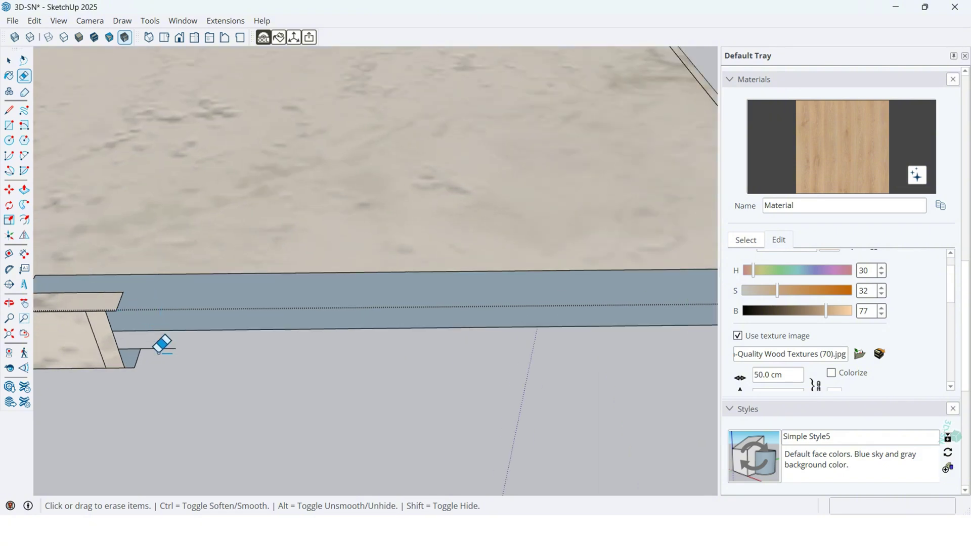
pyautogui.moveTo(165, 349)
pyautogui.mouseDown(button='middle')
pyautogui.moveTo(150, 256)
pyautogui.moveTo(225, 228)
pyautogui.moveTo(121, 130)
pyautogui.moveTo(353, 368)
pyautogui.moveTo(355, 383)
pyautogui.mouseUp(button='middle')
pyautogui.press('e')
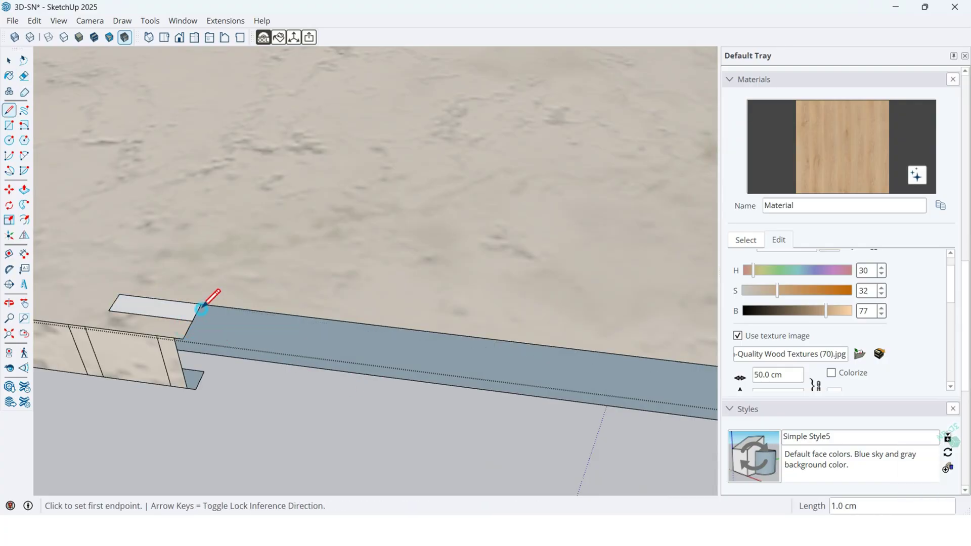
# Draw the missing edges at the notch, including 3 cm vertical lines, to close the slab's rear and notch end faces
pyautogui.moveTo(203, 329); pyautogui.dragTo(200, 381, button='middle')
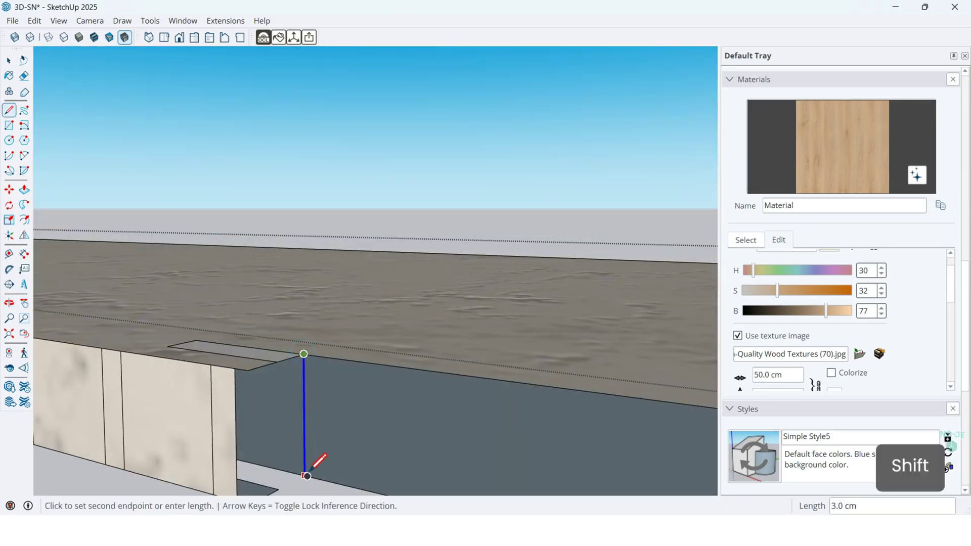
pyautogui.click(306, 476)
pyautogui.scroll(-3, 281, 379)
pyautogui.scroll(4, 283, 411)
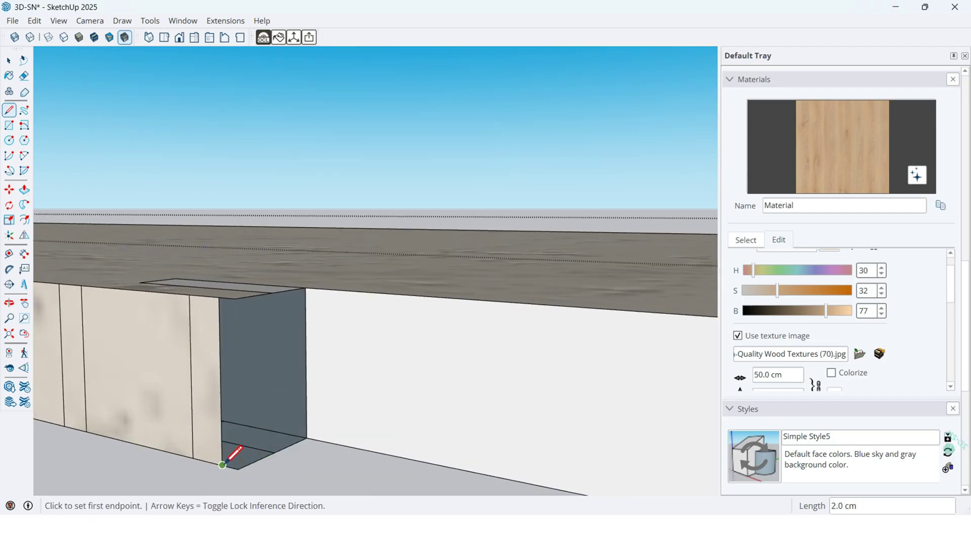
pyautogui.moveTo(225, 463); pyautogui.dragTo(298, 502, button='middle')
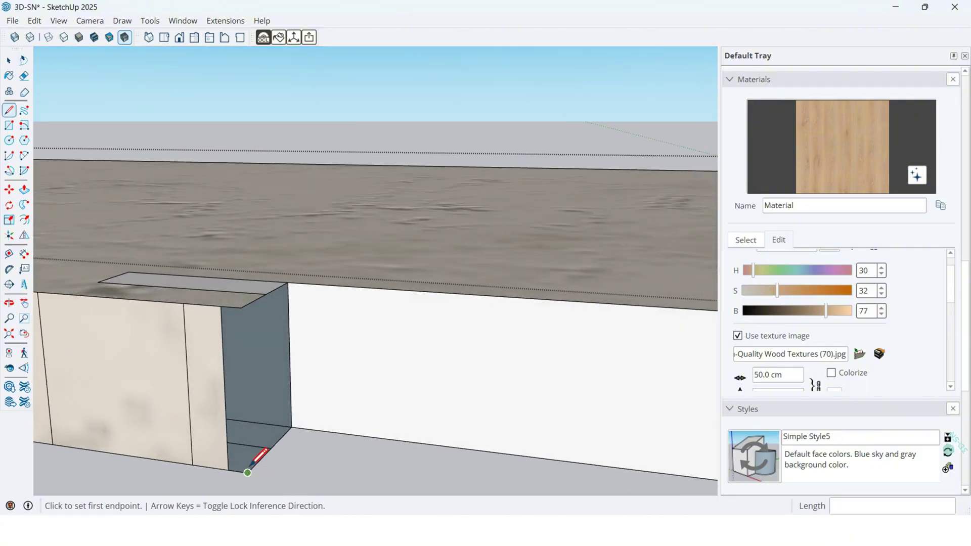
pyautogui.click(235, 312)
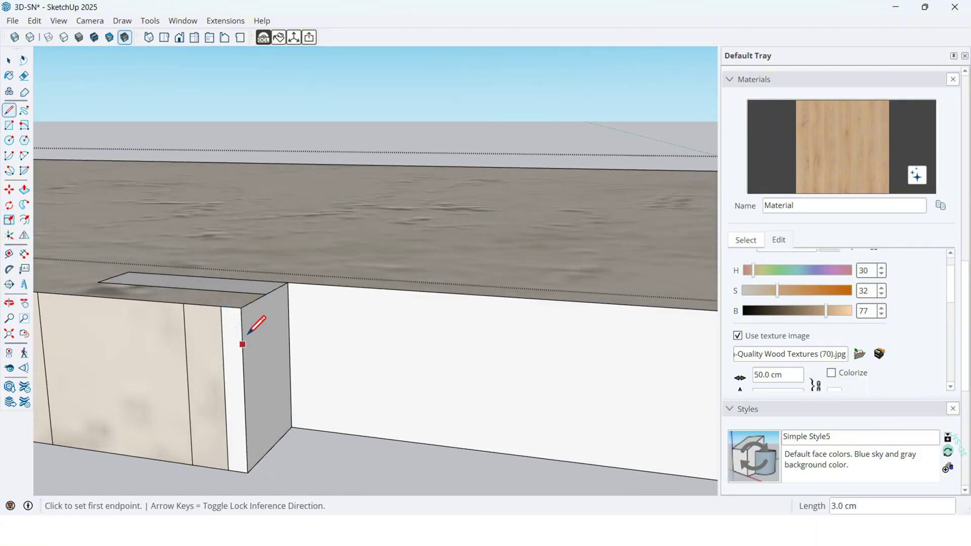
# Erase the leftover dividing lines around the notch on the slab's rear, top and underside faces
pyautogui.moveTo(247, 335); pyautogui.dragTo(283, 463, button='middle')
pyautogui.scroll(-2, 226, 397)
pyautogui.moveTo(233, 352); pyautogui.dragTo(211, 348, button='middle')
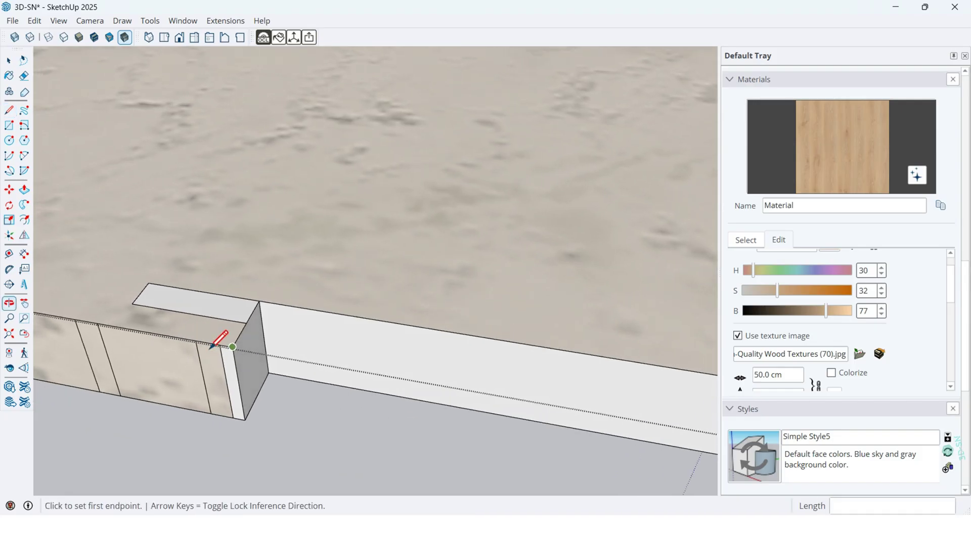
pyautogui.press('e')
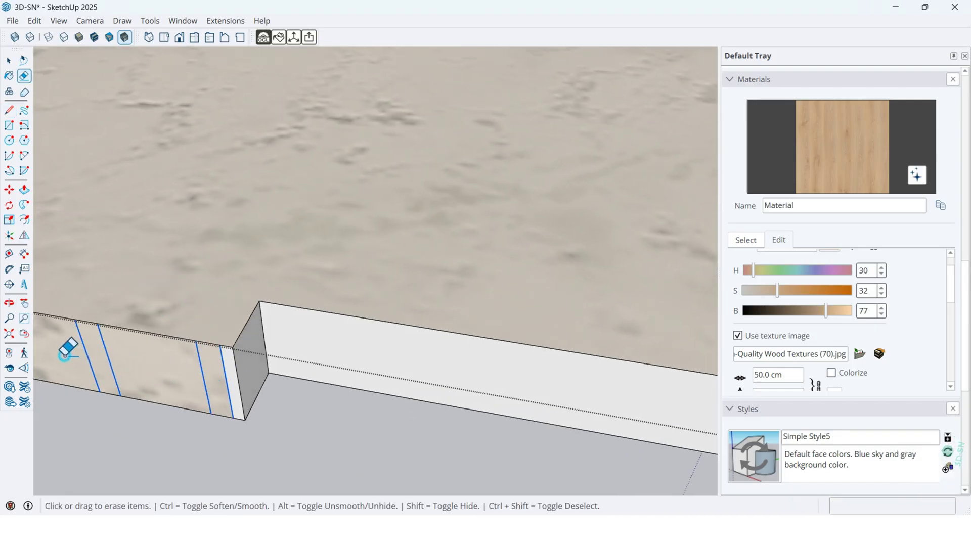
pyautogui.moveTo(291, 370)
pyautogui.mouseDown(button='middle')
pyautogui.moveTo(173, 141)
pyautogui.moveTo(223, 81)
pyautogui.moveTo(172, 329)
pyautogui.mouseUp(button='middle')
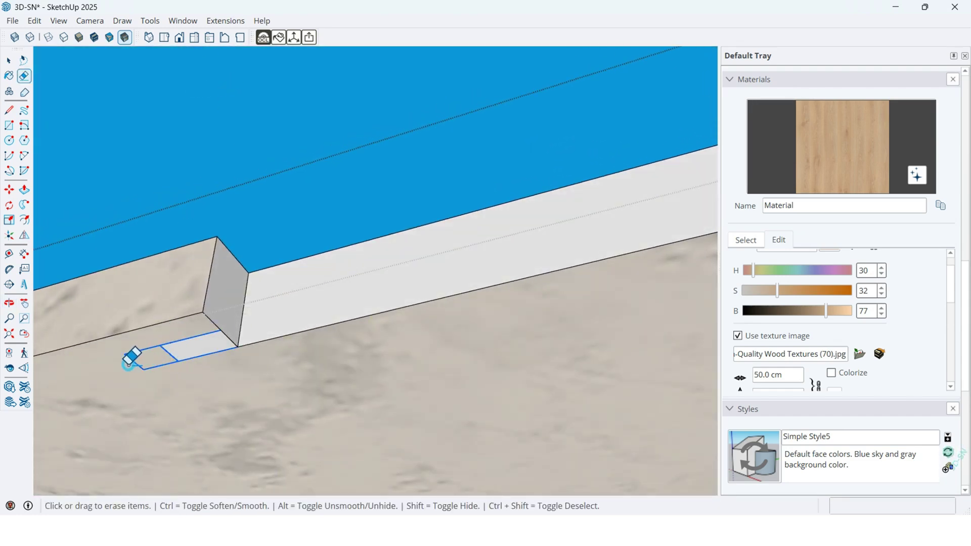
pyautogui.moveTo(207, 302)
pyautogui.mouseDown(button='middle')
pyautogui.moveTo(191, 502)
pyautogui.moveTo(199, 353)
pyautogui.moveTo(228, 349)
pyautogui.moveTo(219, 411)
pyautogui.mouseUp(button='middle')
# Sample the Marble_01_1K material from the slab's surface and paint the unpainted rear and notch faces with it
pyautogui.moveTo(391, 408)
pyautogui.mouseDown(button='middle')
pyautogui.moveTo(366, 455)
pyautogui.moveTo(282, 457)
pyautogui.moveTo(349, 335)
pyautogui.moveTo(479, 251)
pyautogui.moveTo(470, 265)
pyautogui.moveTo(394, 273)
pyautogui.mouseUp(button='middle')
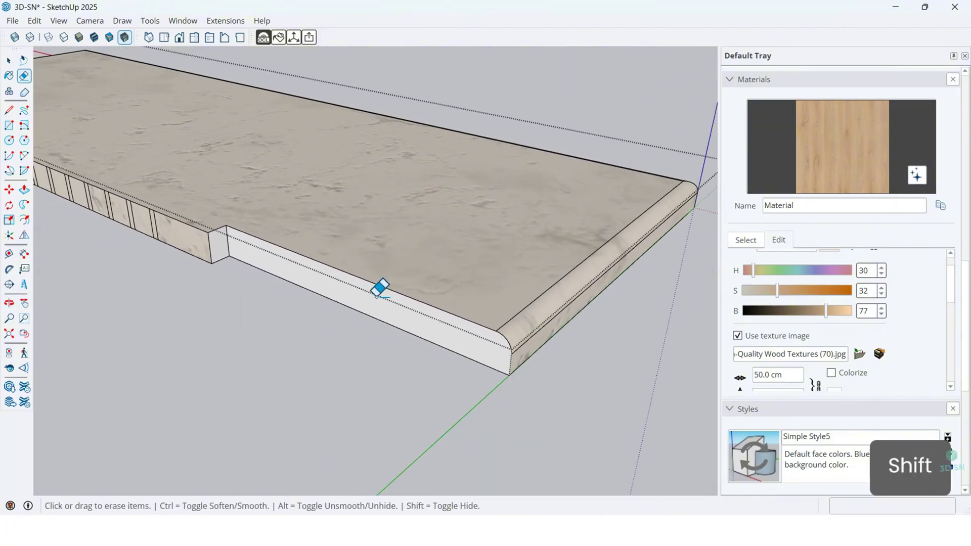
pyautogui.keyDown('alt'); pyautogui.click(373, 229); pyautogui.keyUp('alt')
pyautogui.click(319, 282)
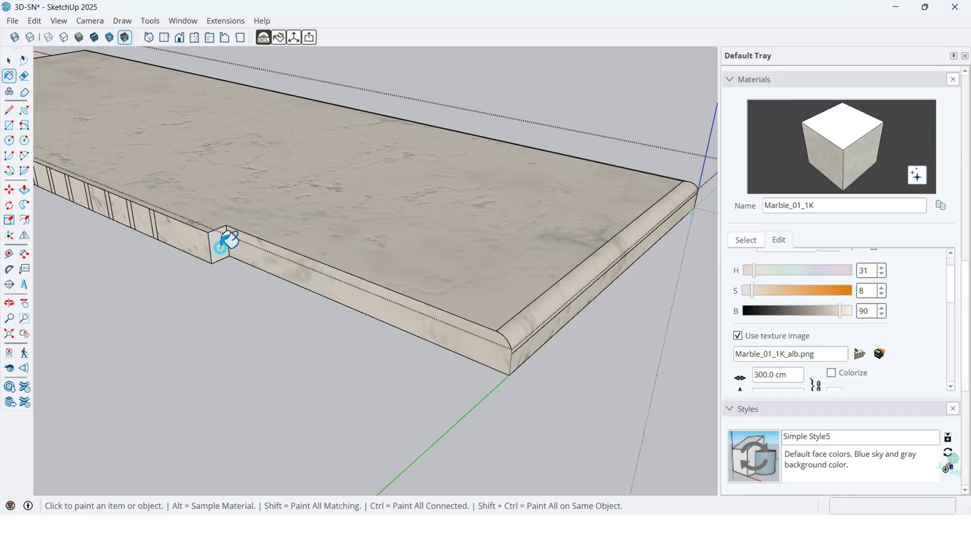
pyautogui.moveTo(395, 305)
pyautogui.mouseDown(button='middle')
pyautogui.moveTo(189, 54)
pyautogui.moveTo(555, 189)
pyautogui.moveTo(292, 259)
pyautogui.moveTo(217, 44)
pyautogui.moveTo(123, 284)
pyautogui.moveTo(113, 347)
pyautogui.mouseUp(button='middle')
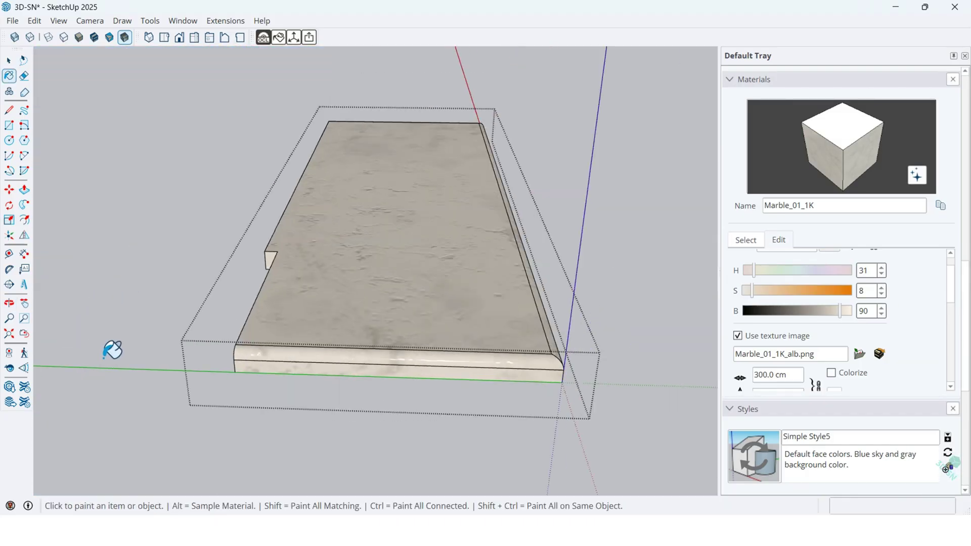
# Close and reopen the marble slab group and start a Push/Pull on the notch's end face
pyautogui.press('space')
pyautogui.moveTo(475, 387); pyautogui.dragTo(524, 371, button='middle')
pyautogui.scroll(3, 334, 306)
pyautogui.moveTo(341, 323); pyautogui.dragTo(459, 322, button='middle')
pyautogui.doubleClick(459, 366)
pyautogui.scroll(5, 452, 333)
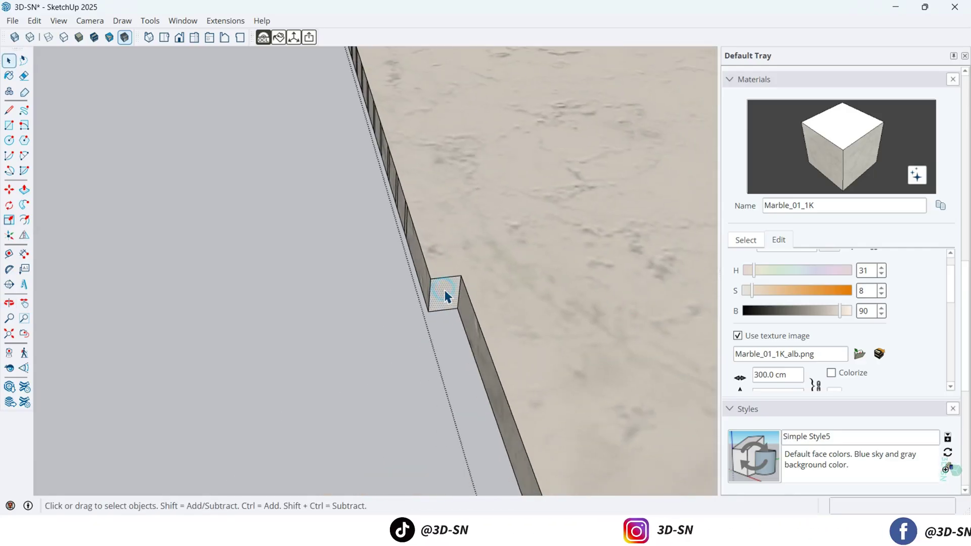
pyautogui.moveTo(445, 292); pyautogui.dragTo(445, 290, button='middle')
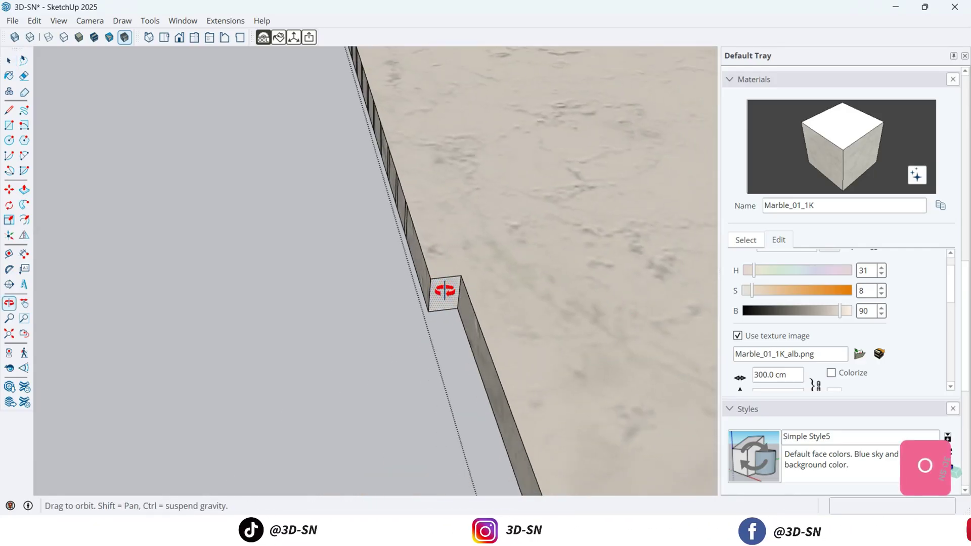
pyautogui.press('p')
pyautogui.click(444, 295)
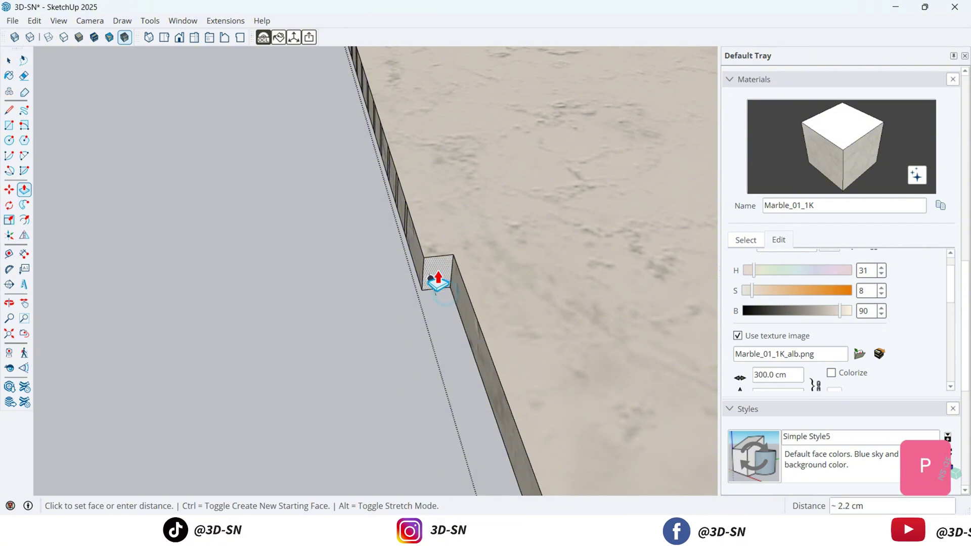
# Turn off Hide Rest Of Model so the wall panel shows while the slab group is being edited
pyautogui.click(50, 21)
pyautogui.click(167, 248)
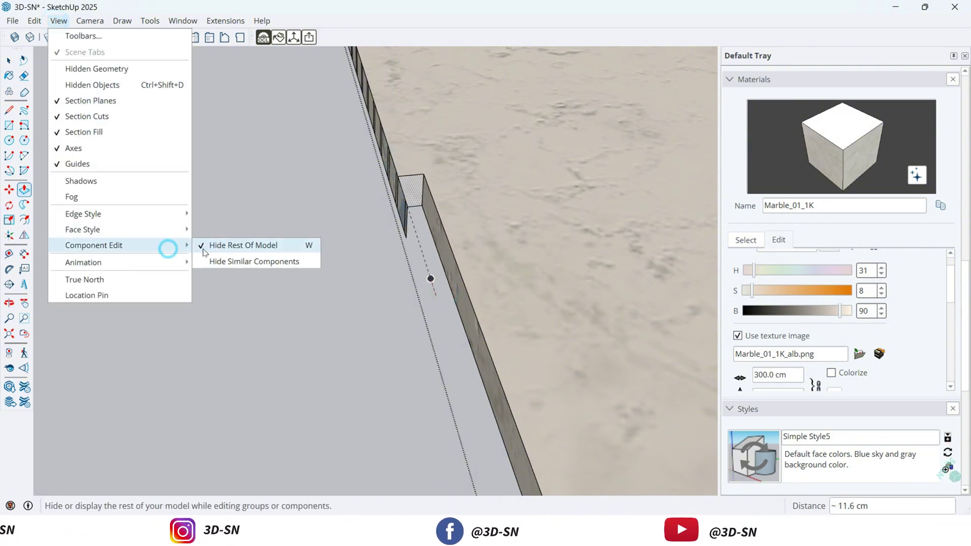
pyautogui.click(217, 249)
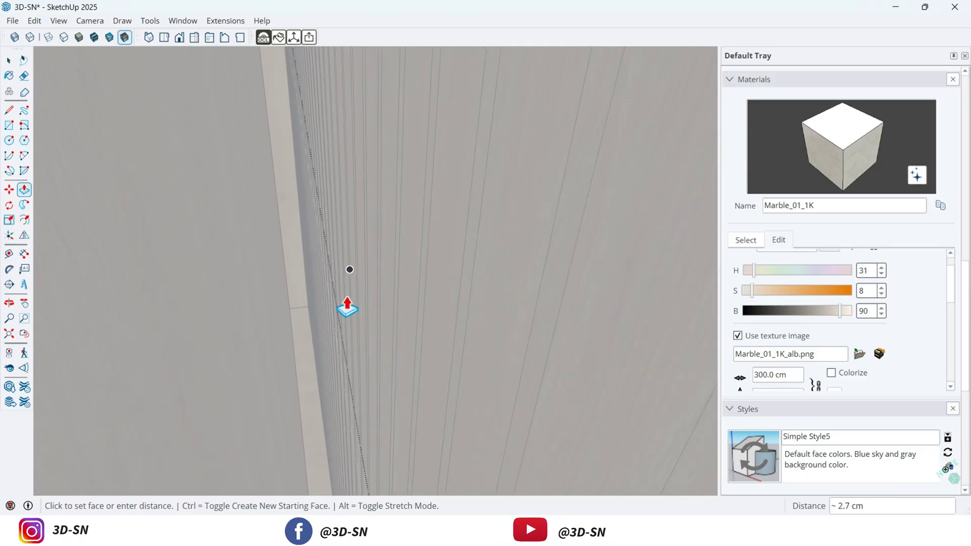
# Push the notch's end face about 3.6 cm to line up with the half-round panel's edge
pyautogui.moveTo(303, 251); pyautogui.dragTo(253, 167, button='middle')
pyautogui.press('capslock')
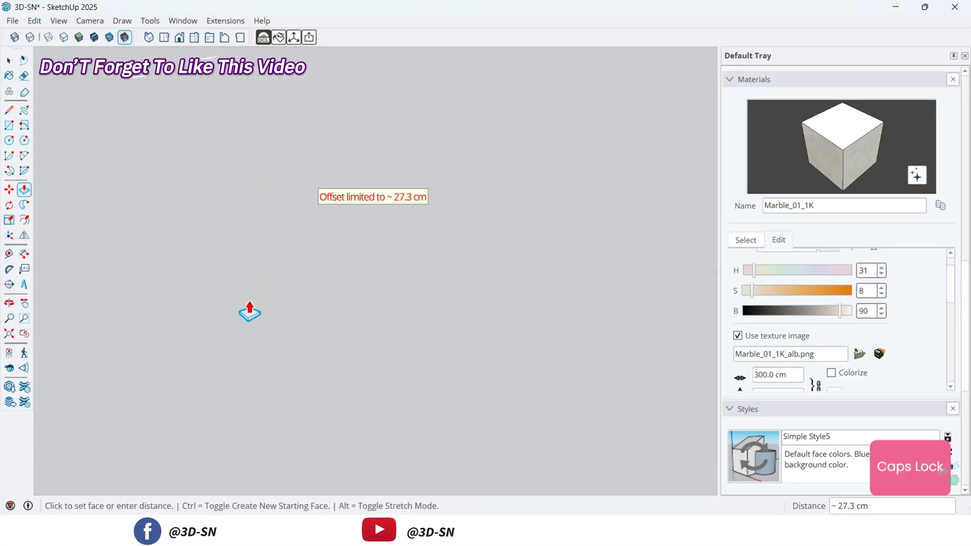
pyautogui.scroll(-5, 190, 315)
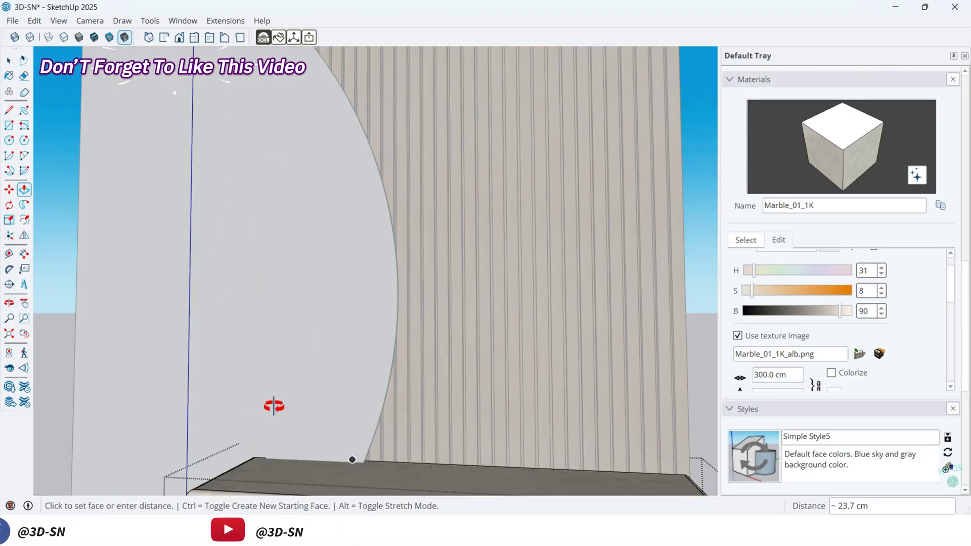
pyautogui.moveTo(274, 405); pyautogui.dragTo(351, 430, button='middle')
pyautogui.scroll(7, 351, 425)
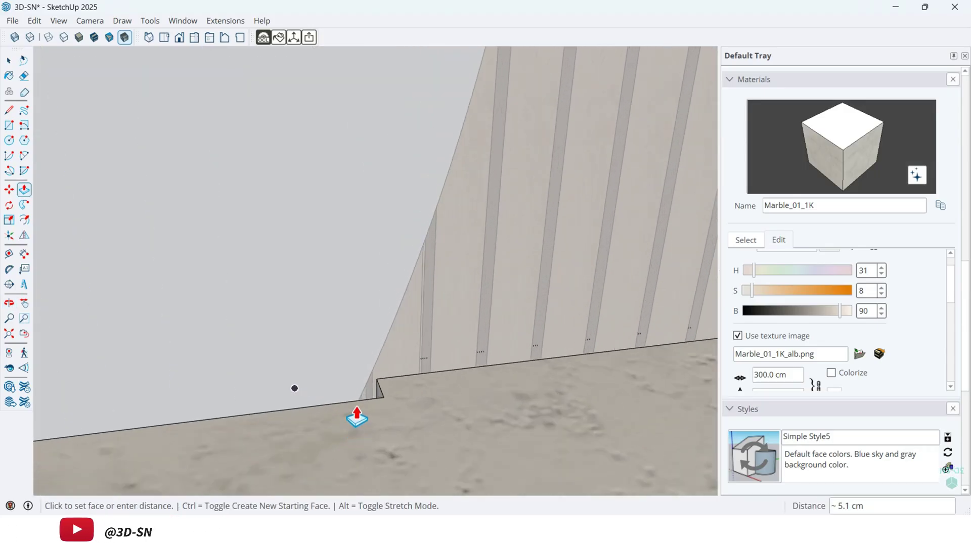
pyautogui.scroll(3, 356, 417)
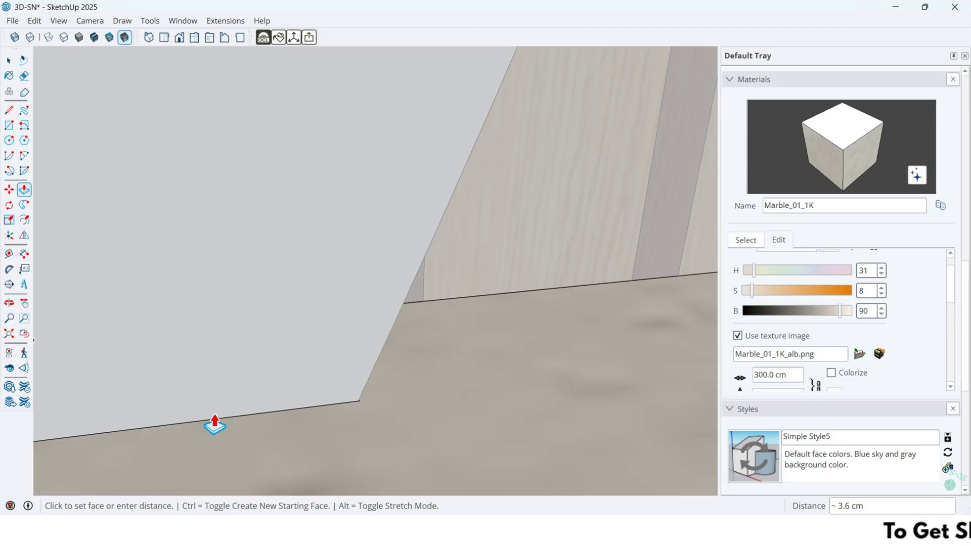
pyautogui.moveTo(349, 412); pyautogui.dragTo(189, 381, button='middle')
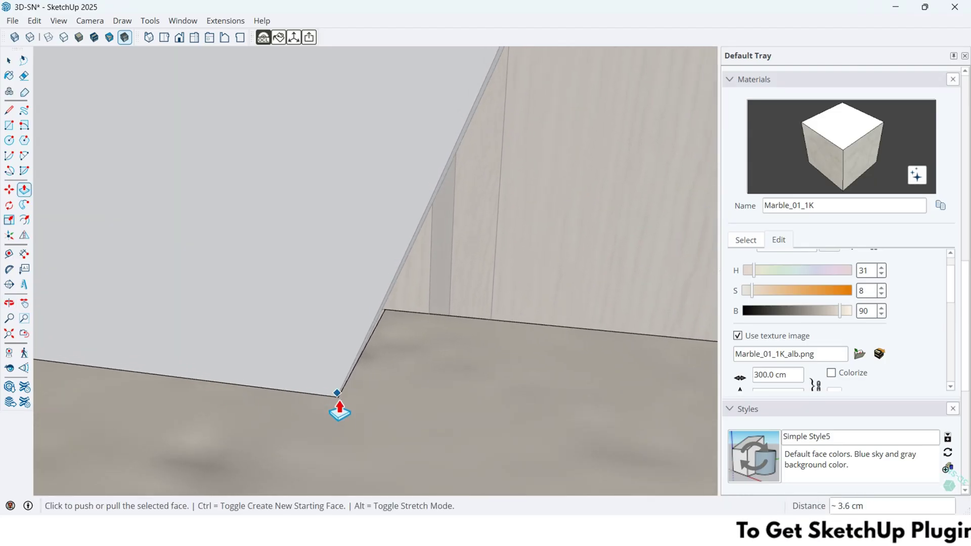
# Close the marble slab group and view the whole wall panel with its box from several angles
pyautogui.scroll(-10, 347, 405)
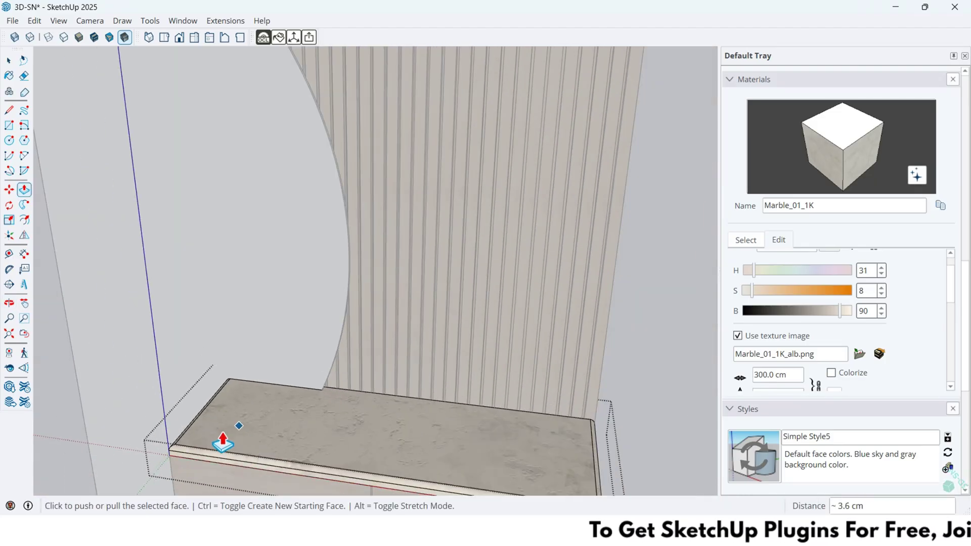
pyautogui.moveTo(243, 430); pyautogui.dragTo(386, 373, button='middle')
pyautogui.press('space')
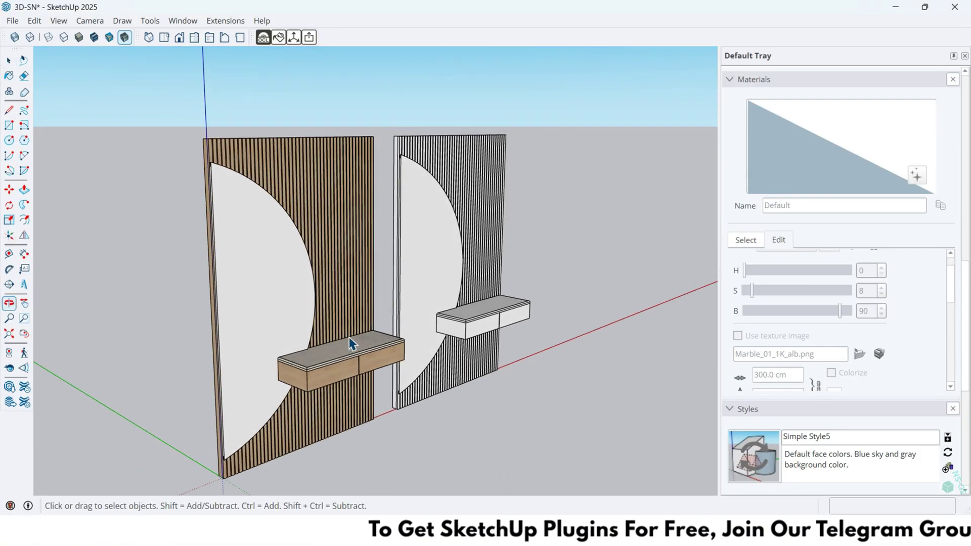
pyautogui.moveTo(346, 342)
pyautogui.mouseDown(button='middle')
pyautogui.moveTo(401, 282)
pyautogui.moveTo(219, 288)
pyautogui.moveTo(429, 307)
pyautogui.moveTo(278, 282)
pyautogui.moveTo(523, 282)
pyautogui.moveTo(317, 338)
pyautogui.moveTo(476, 319)
pyautogui.moveTo(211, 316)
pyautogui.moveTo(448, 278)
pyautogui.moveTo(301, 269)
pyautogui.moveTo(356, 341)
pyautogui.moveTo(596, 395)
pyautogui.moveTo(662, 364)
pyautogui.moveTo(447, 325)
pyautogui.mouseUp(button='middle')
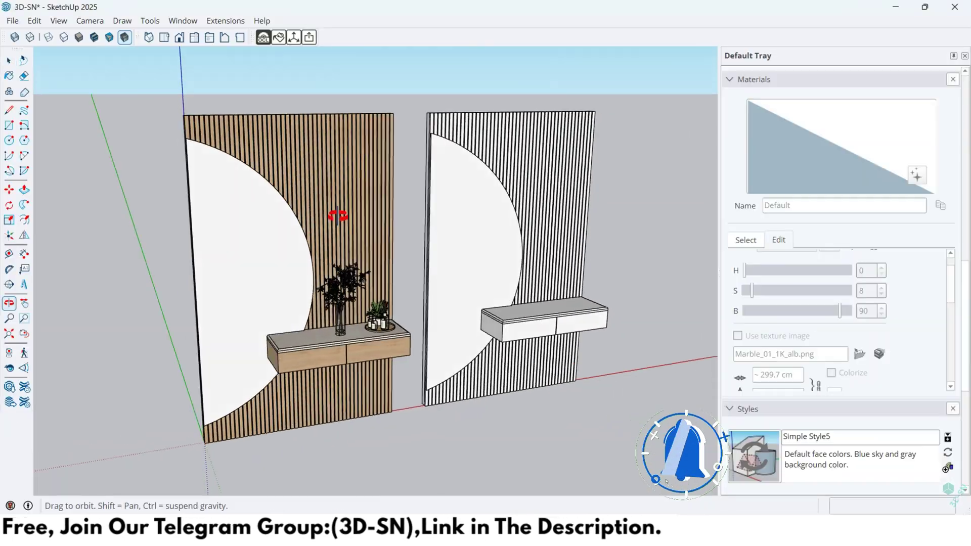
pyautogui.moveTo(336, 217); pyautogui.dragTo(243, 223, button='middle')
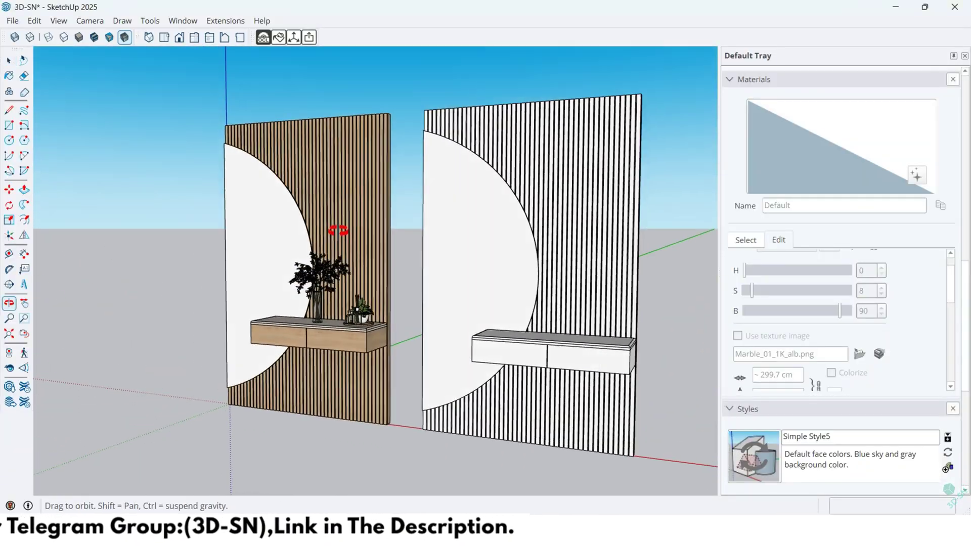